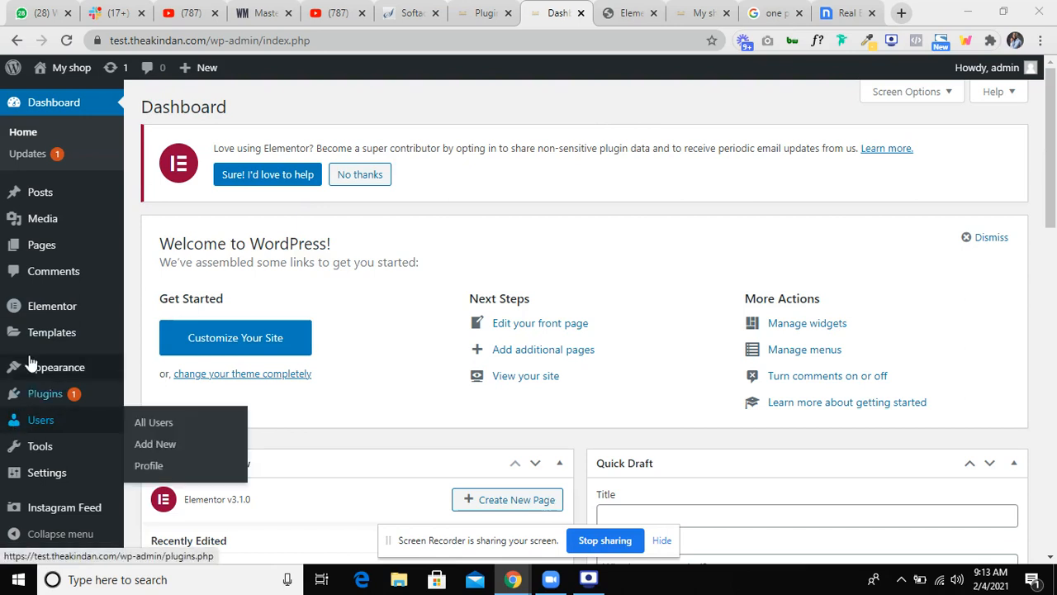
Open the WordPress theme Customizer for the My shop site.
mouse_move(52, 376)
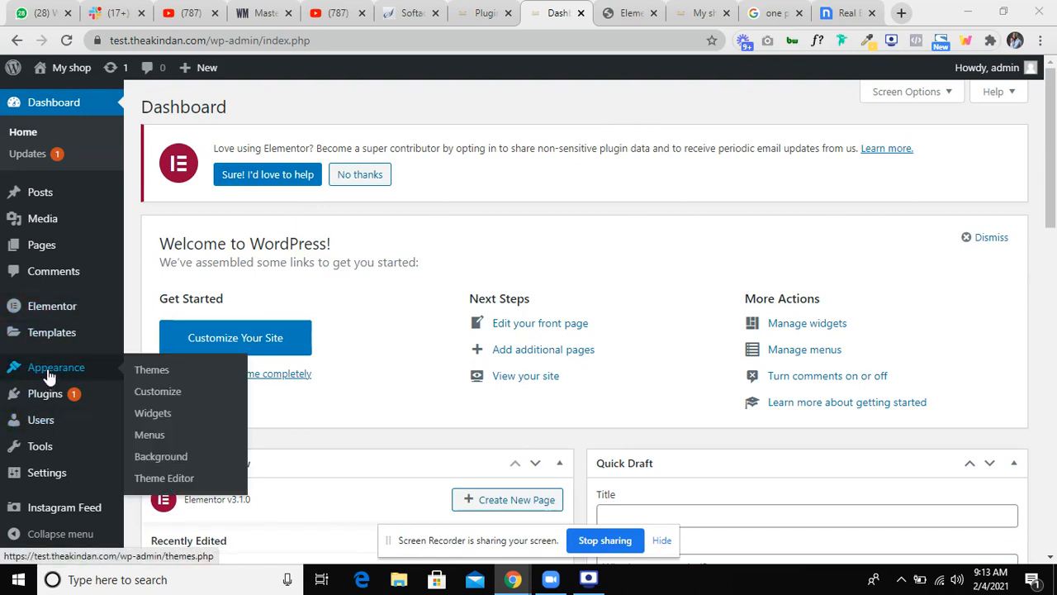
click(161, 397)
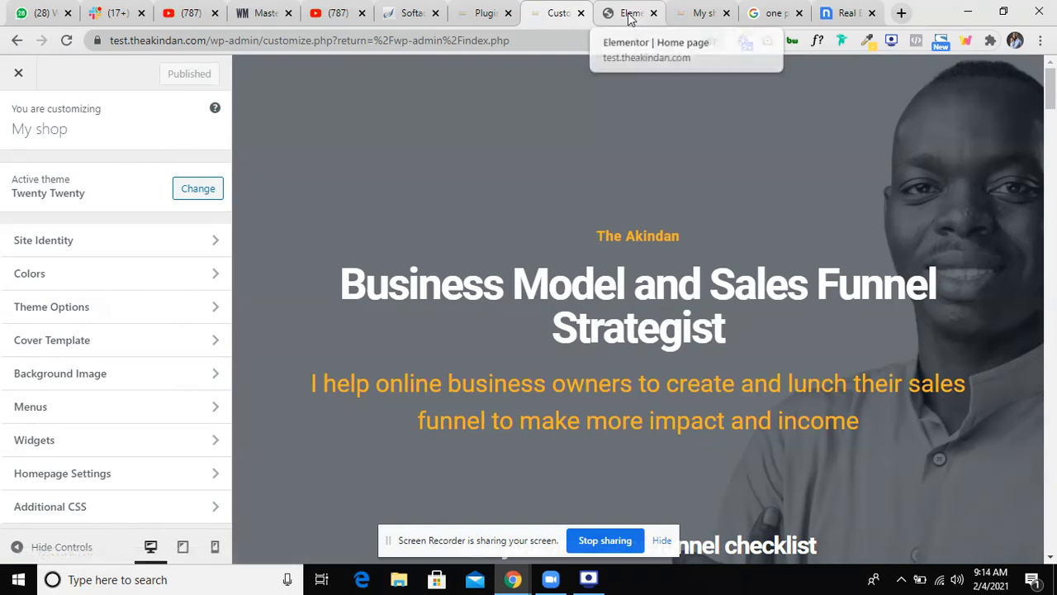
Switch to the home page open in the Elementor editor and set its preview to Desktop.
click(629, 14)
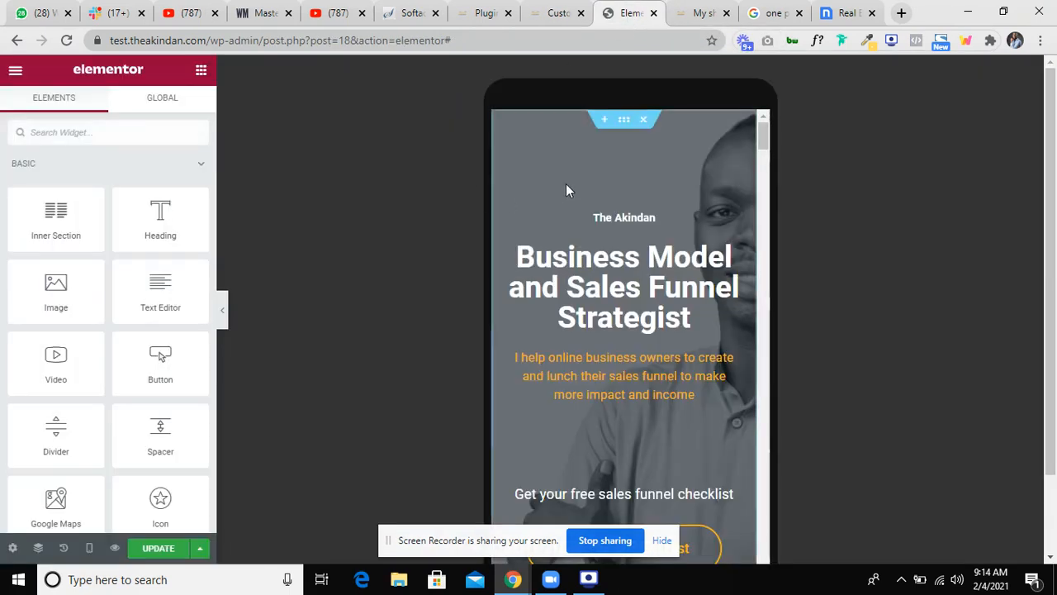
click(89, 549)
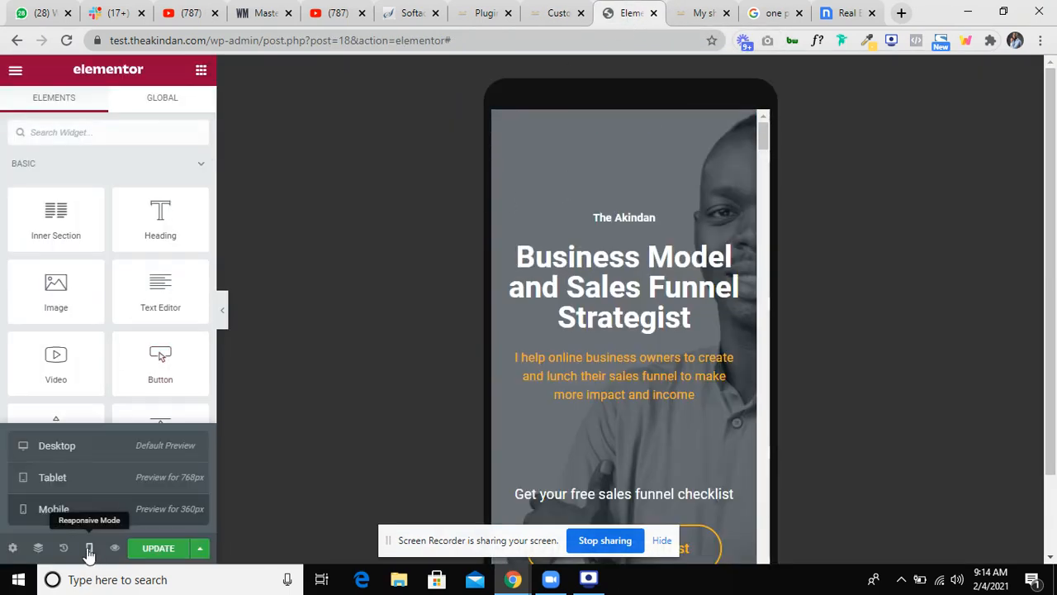
click(80, 446)
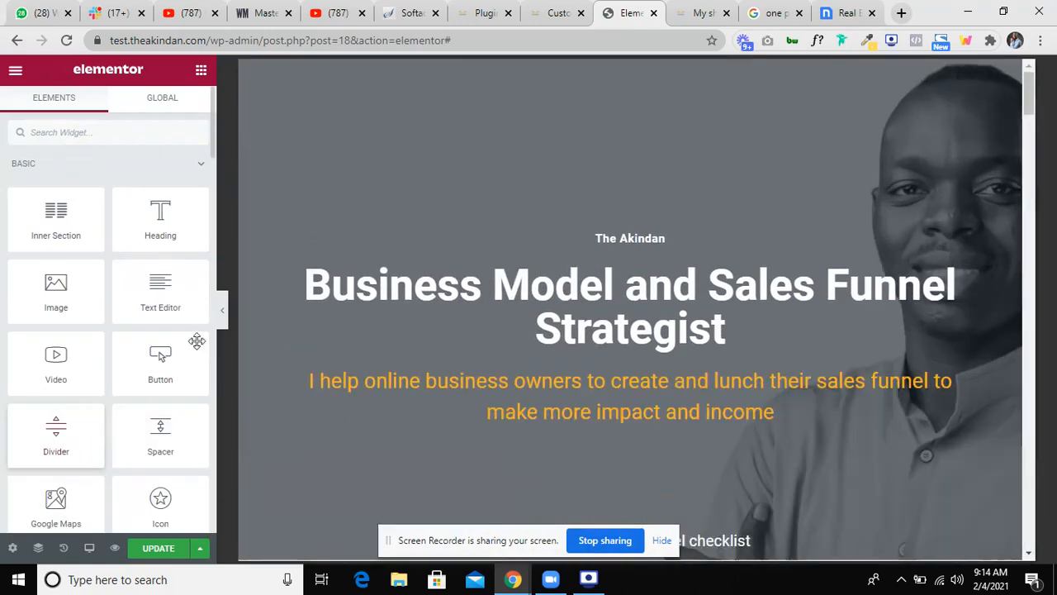
scroll(718, 184, down, 3)
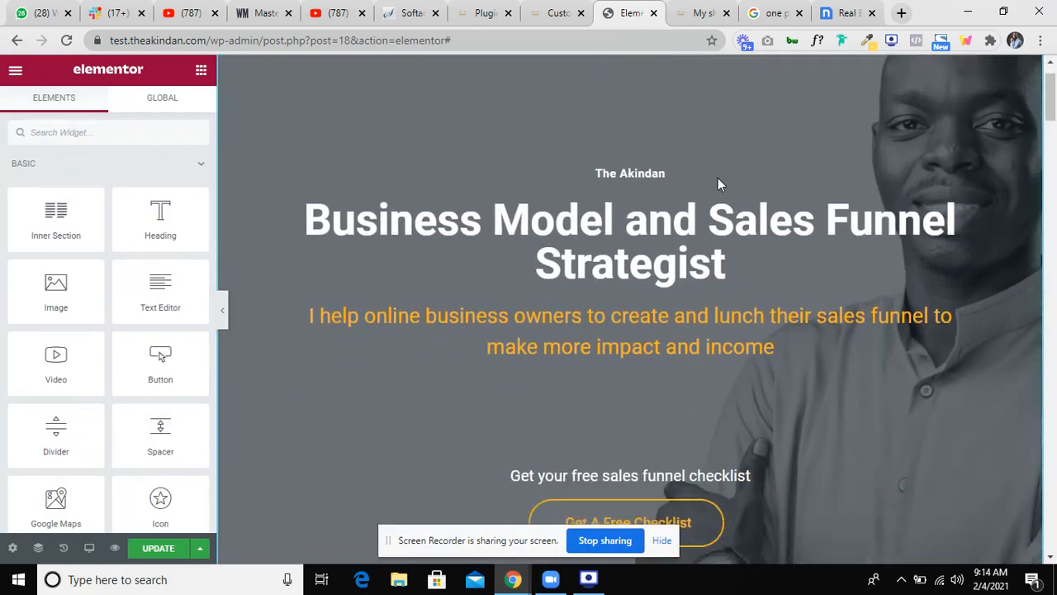
scroll(717, 185, up, 3)
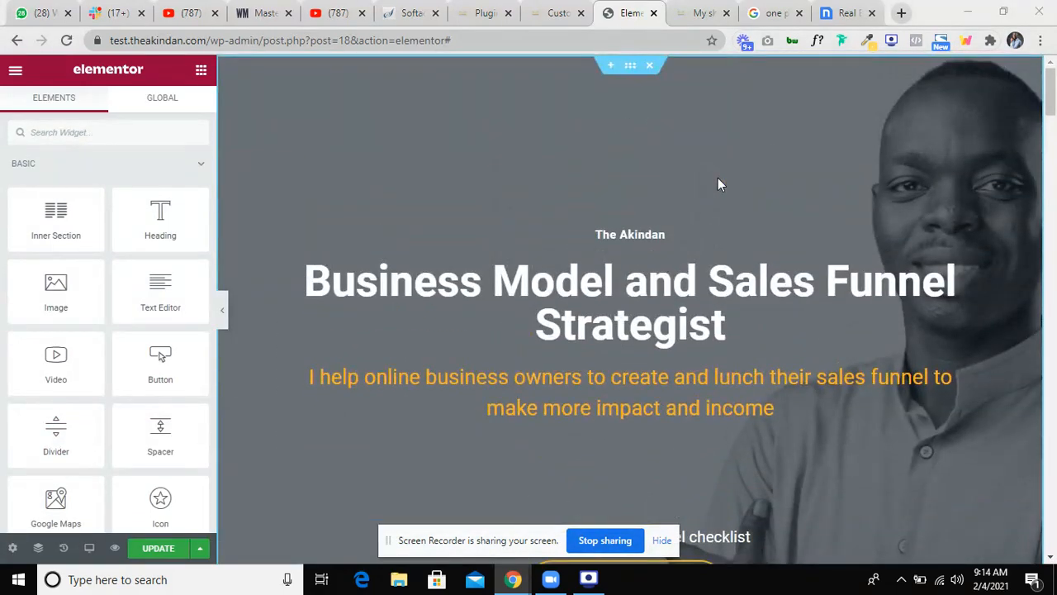
key(super)
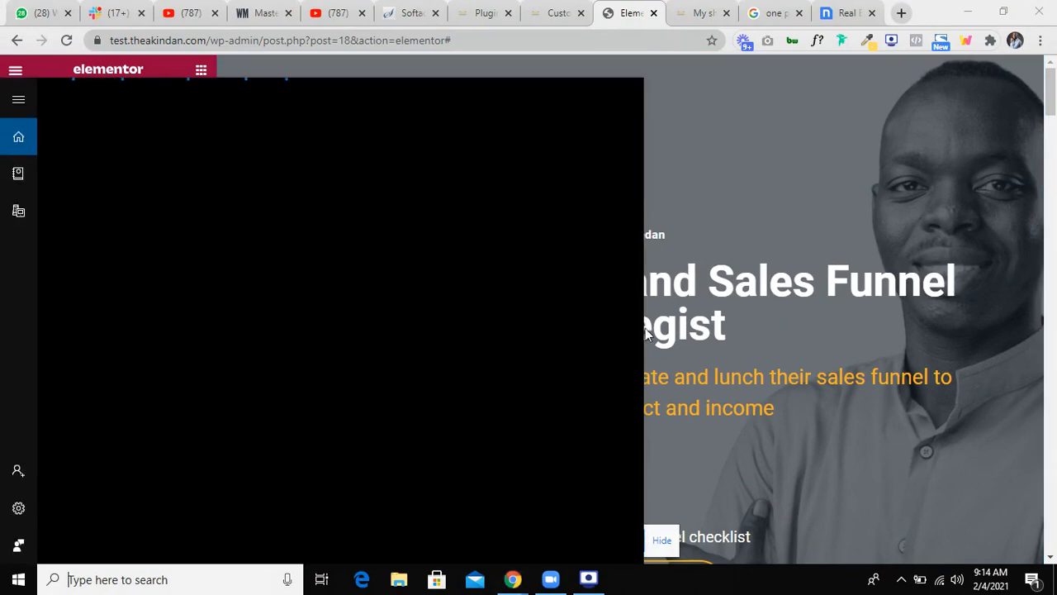
key(super)
click(753, 266)
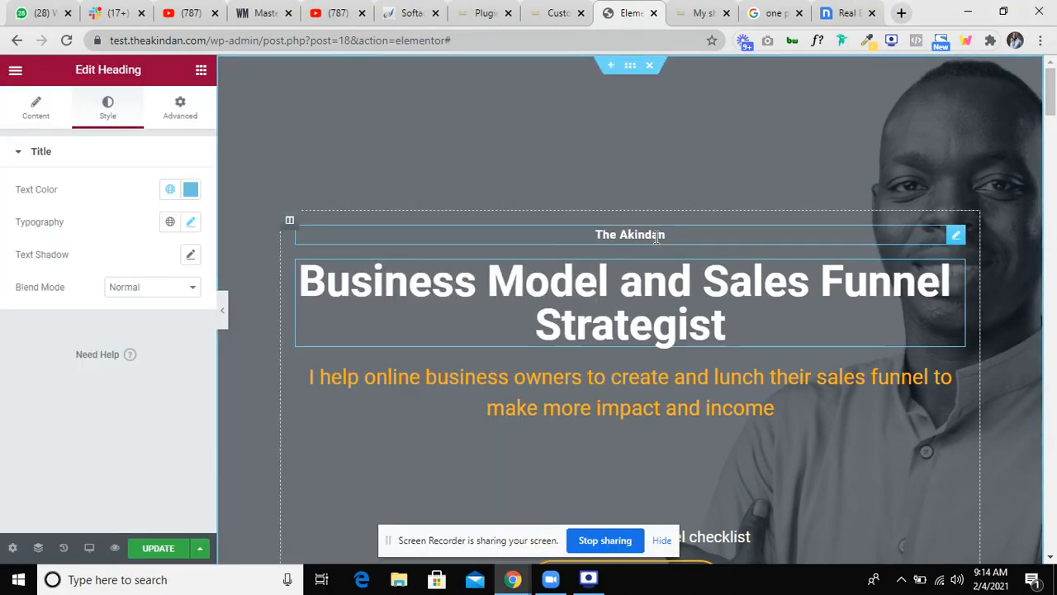
Check the CSS ID assigned to the Our Services section in its advanced settings.
scroll(653, 368, down, 7)
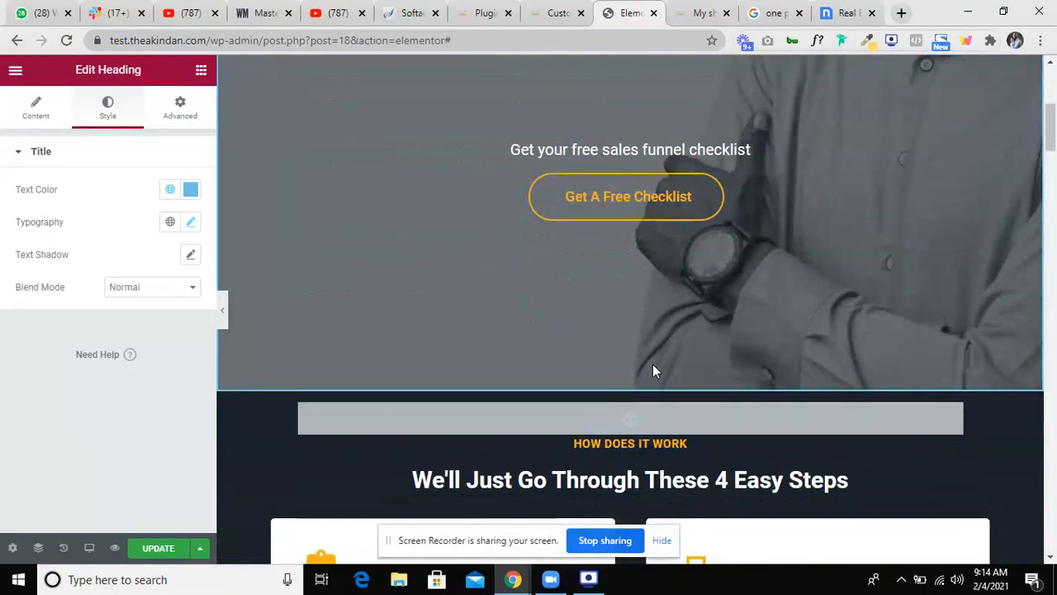
scroll(652, 368, down, 8)
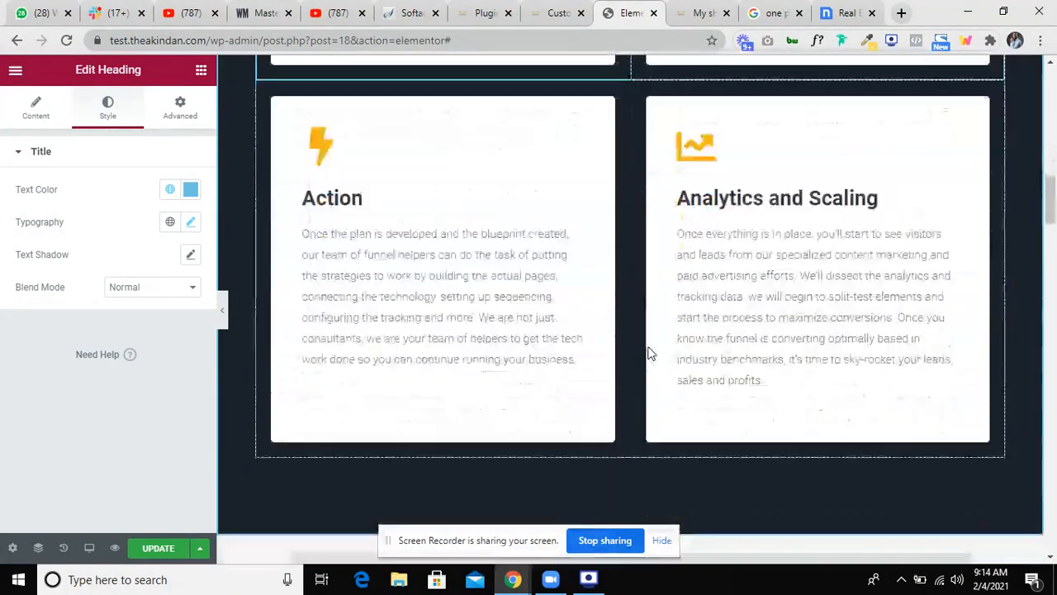
scroll(648, 353, down, 3)
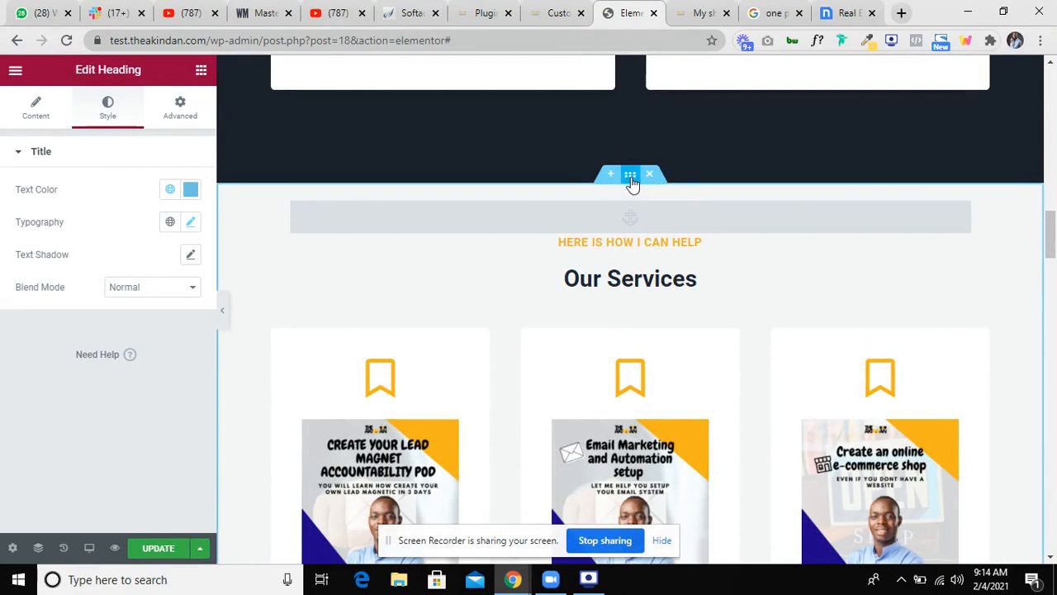
click(631, 176)
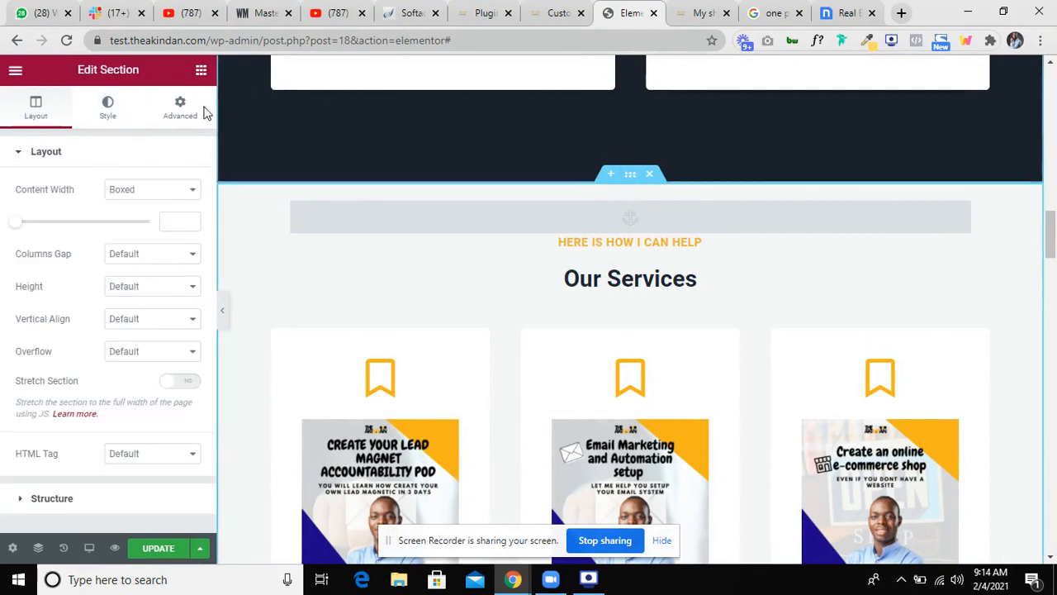
click(178, 110)
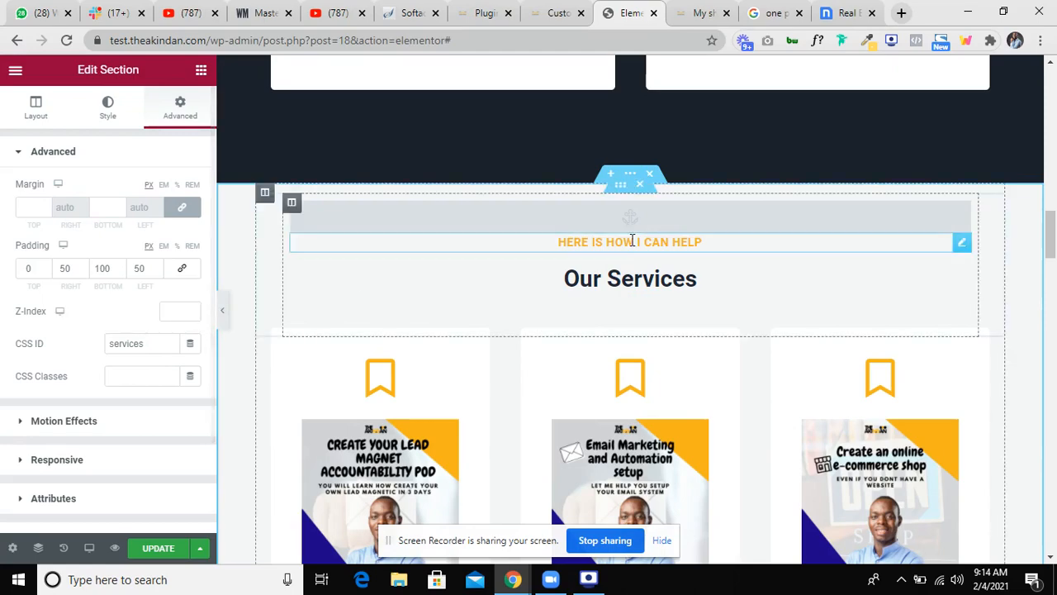
scroll(658, 237, down, 4)
scroll(658, 237, down, 5)
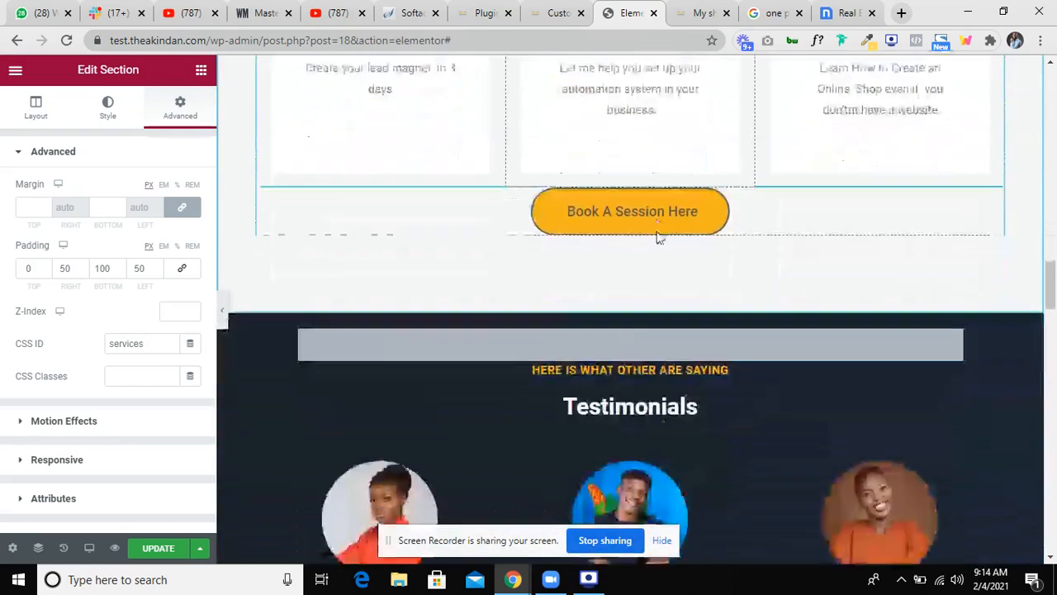
scroll(658, 237, up, 11)
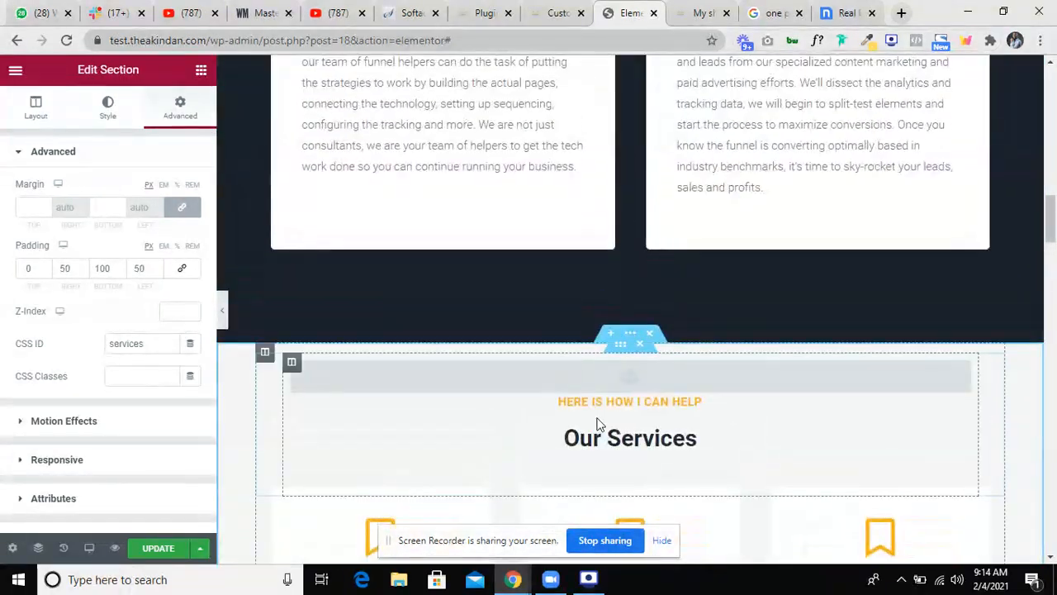
scroll(649, 235, down, 2)
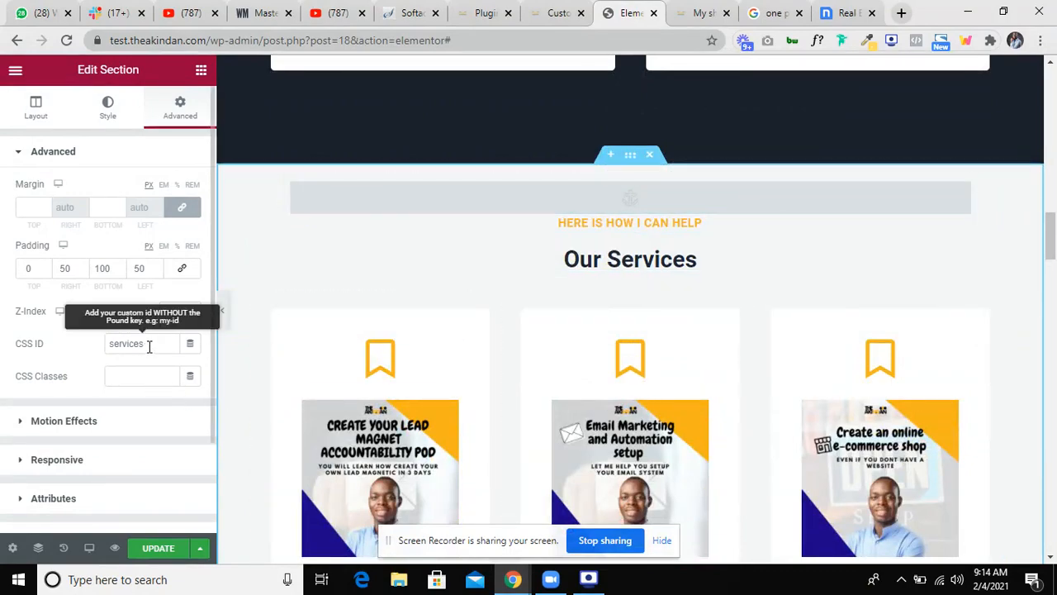
Check the CSS ID assigned to the Testimonials section in its advanced settings.
scroll(628, 380, down, 7)
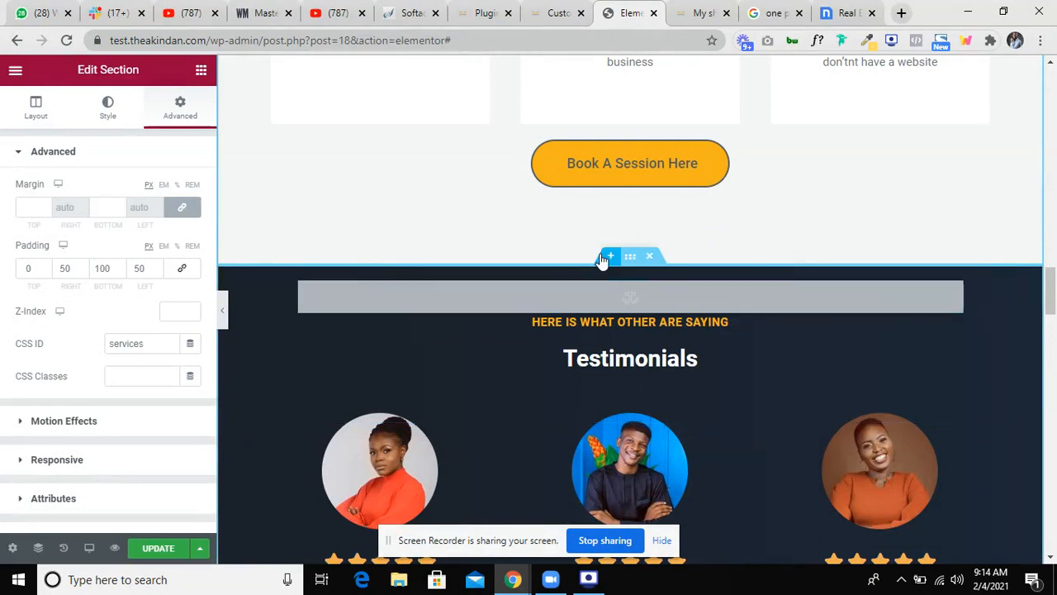
click(627, 261)
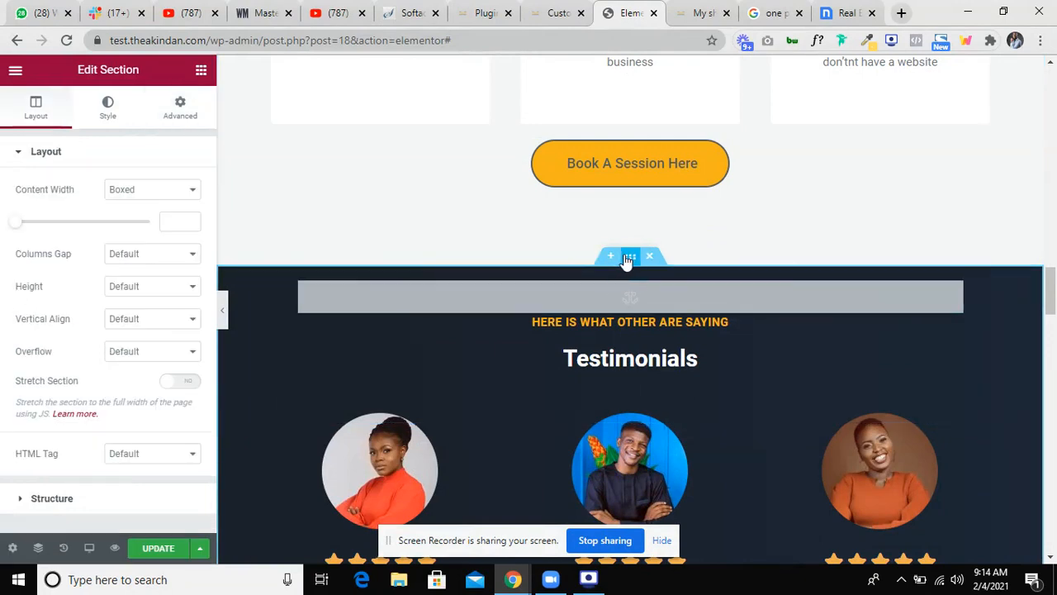
click(180, 107)
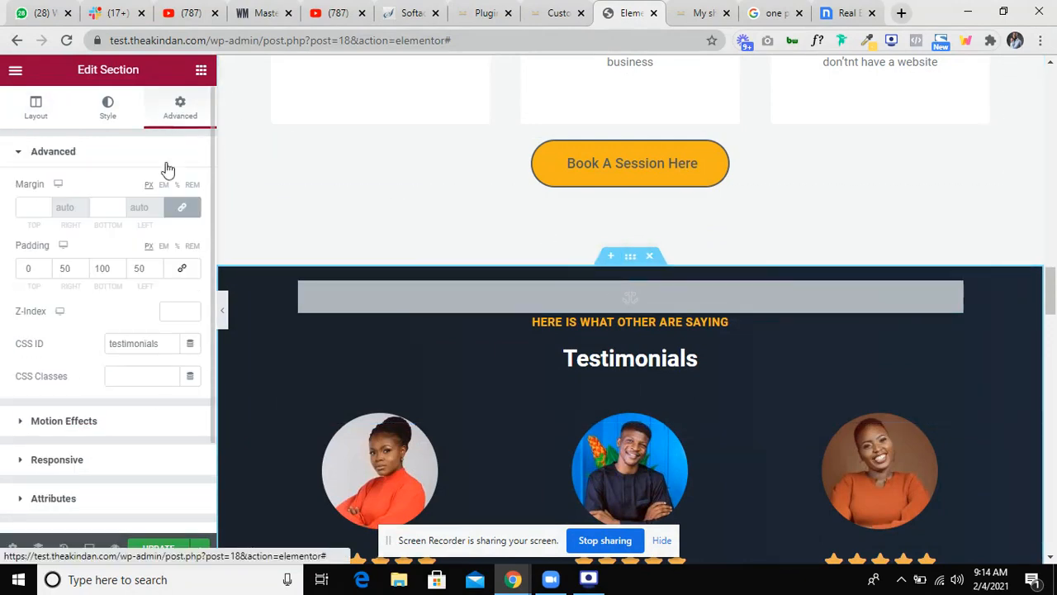
Check the CSS ID assigned to the About YOU section in its advanced settings.
scroll(572, 473, down, 8)
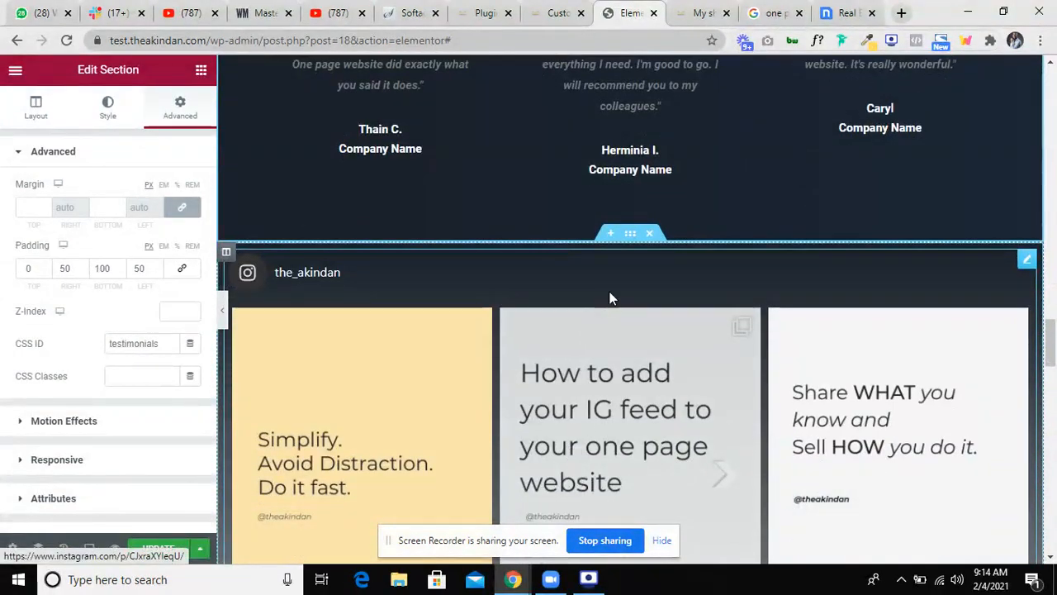
scroll(594, 350, down, 4)
scroll(594, 349, down, 8)
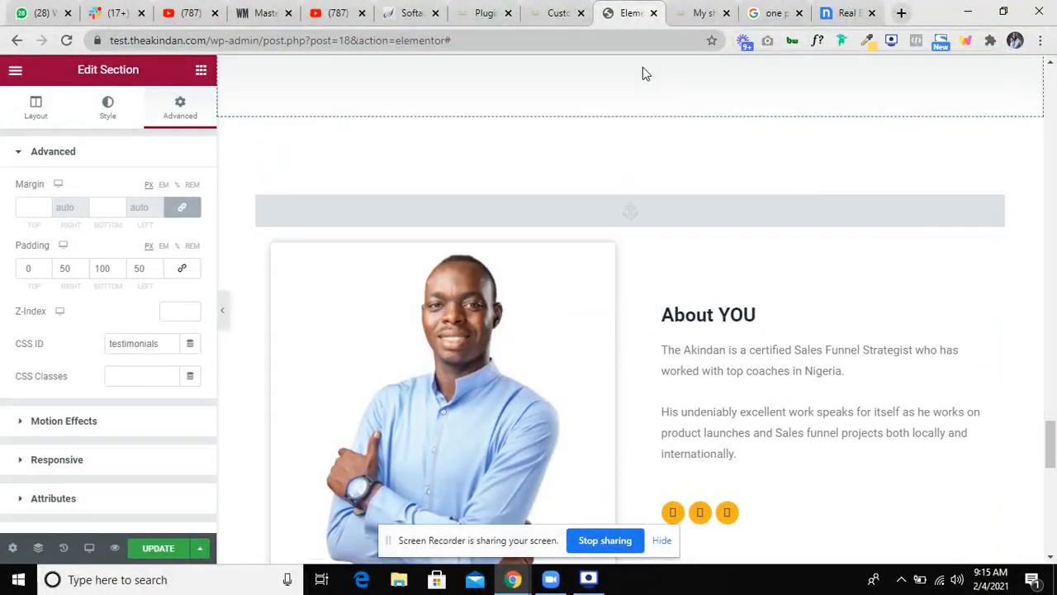
click(631, 112)
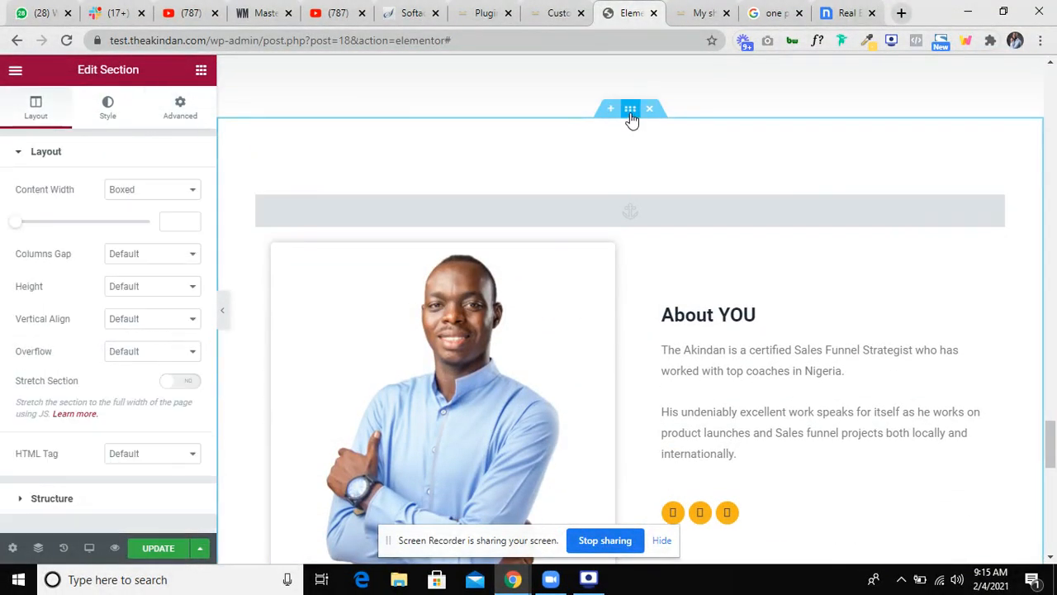
click(180, 106)
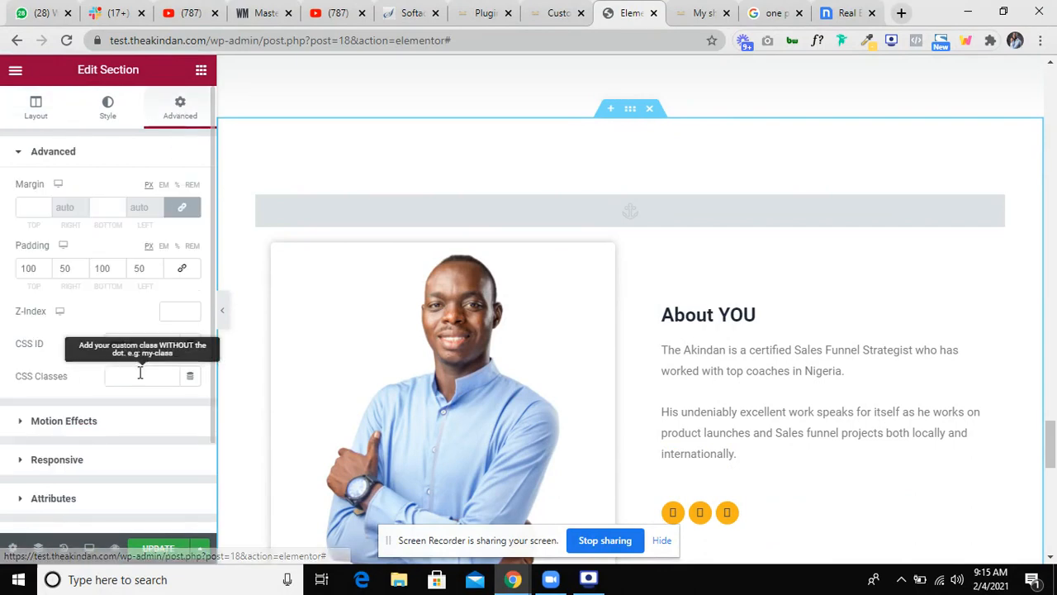
Check the CSS ID assigned to the Let's Talk section containing the Contact Us button.
scroll(603, 356, down, 1)
scroll(604, 350, down, 10)
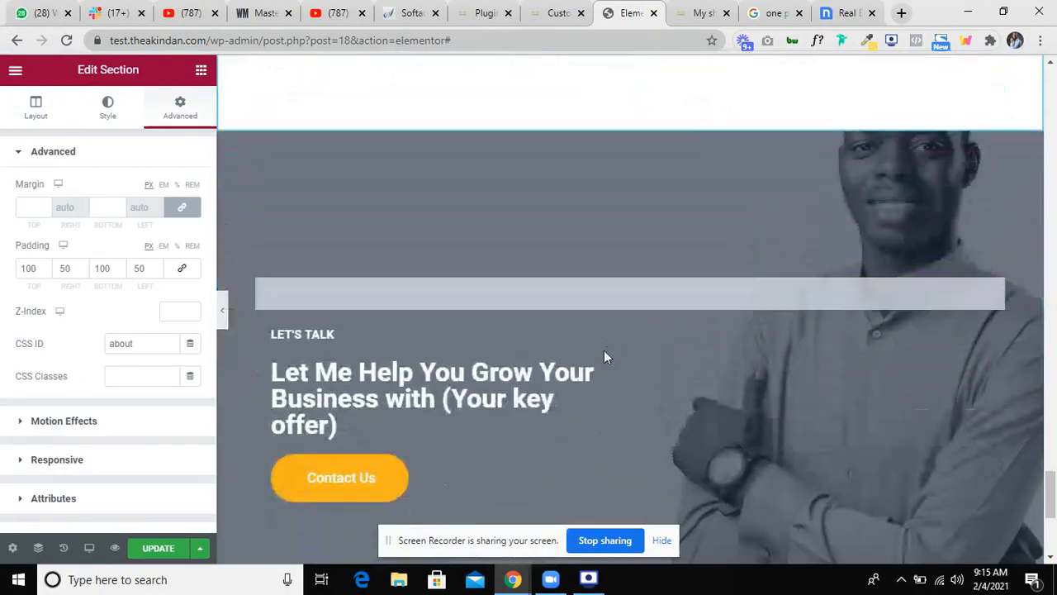
scroll(604, 350, up, 3)
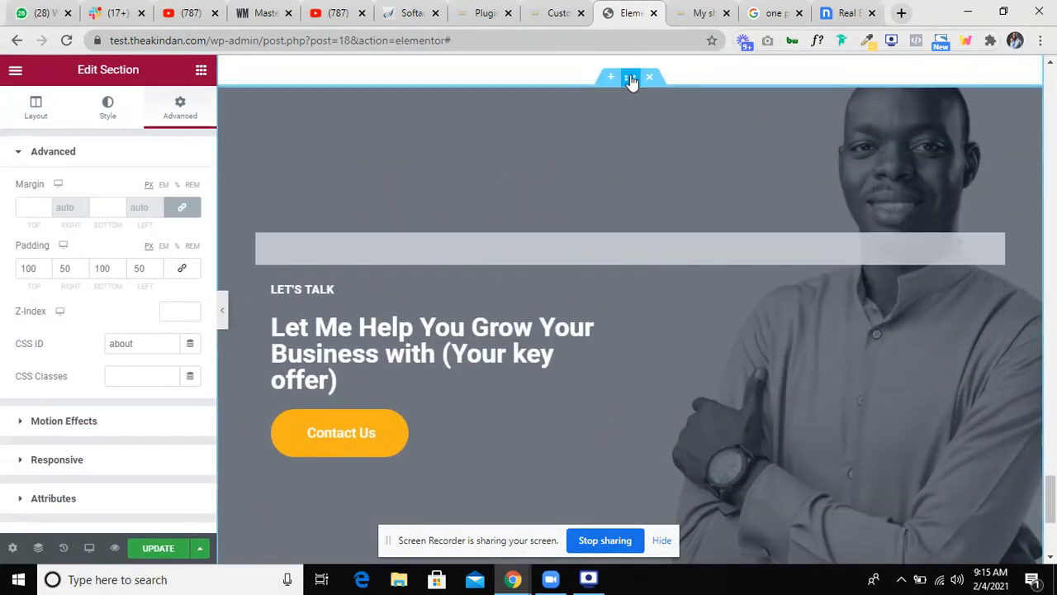
click(630, 80)
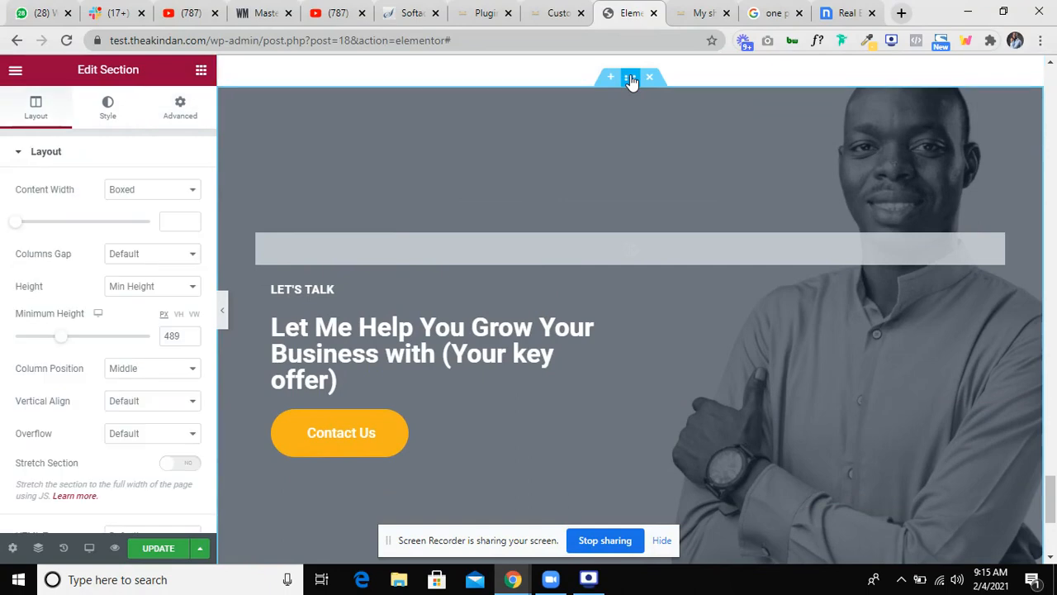
click(180, 108)
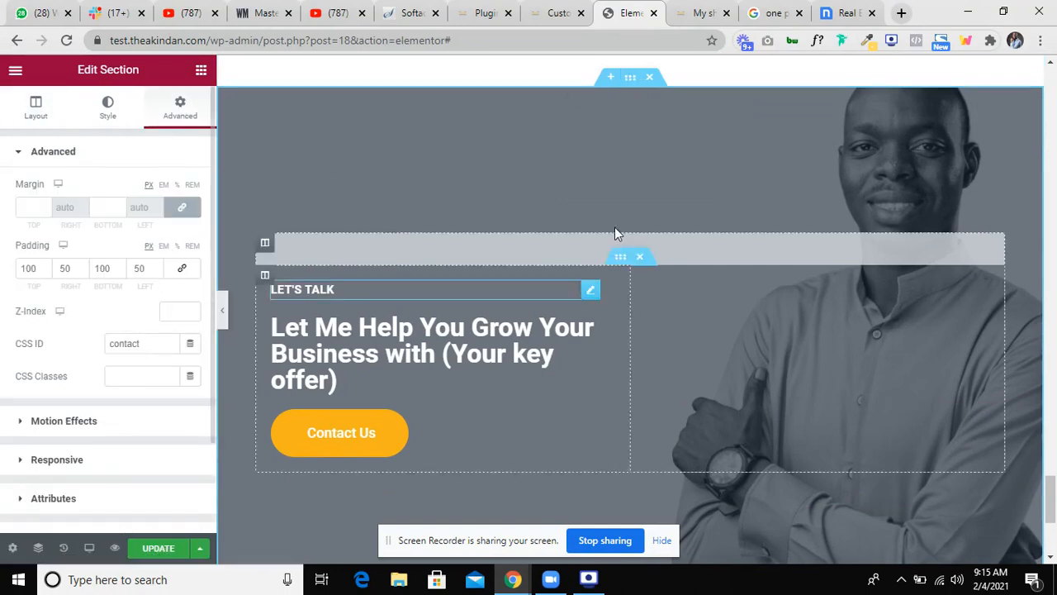
scroll(683, 170, up, 15)
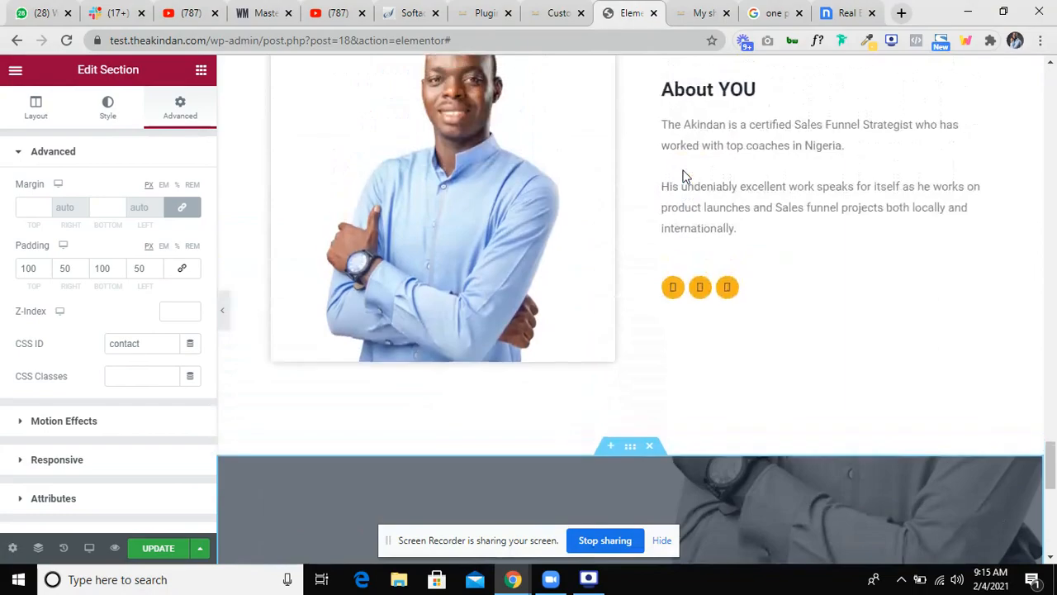
scroll(683, 176, up, 15)
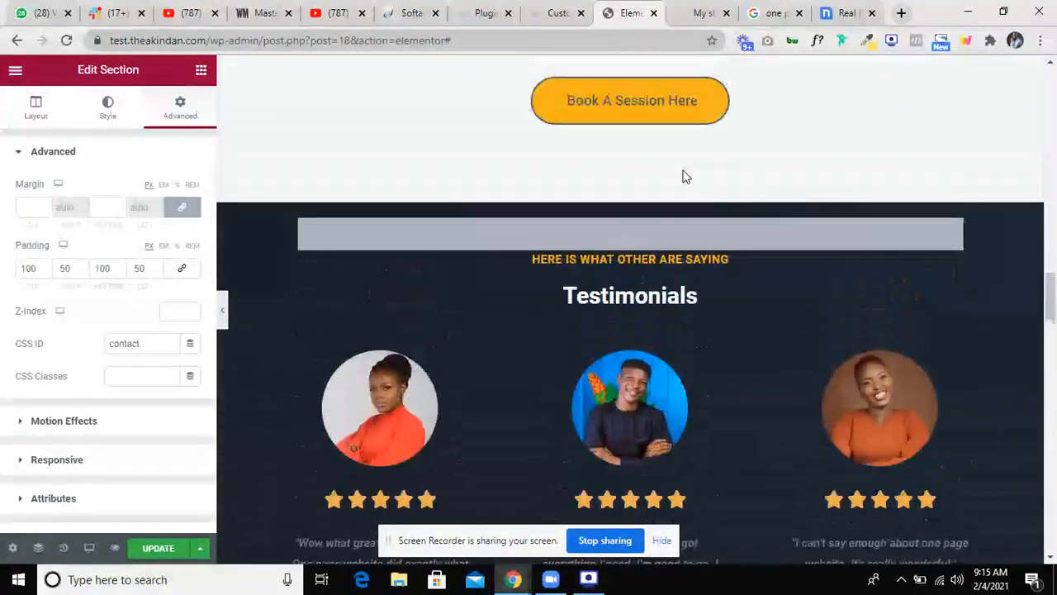
scroll(683, 176, up, 15)
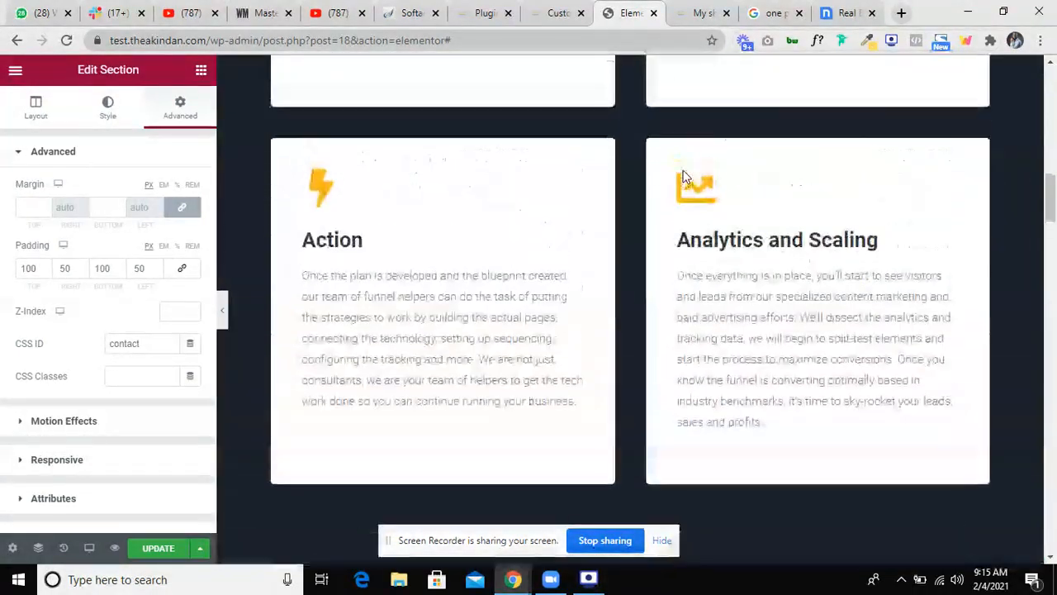
scroll(683, 170, up, 10)
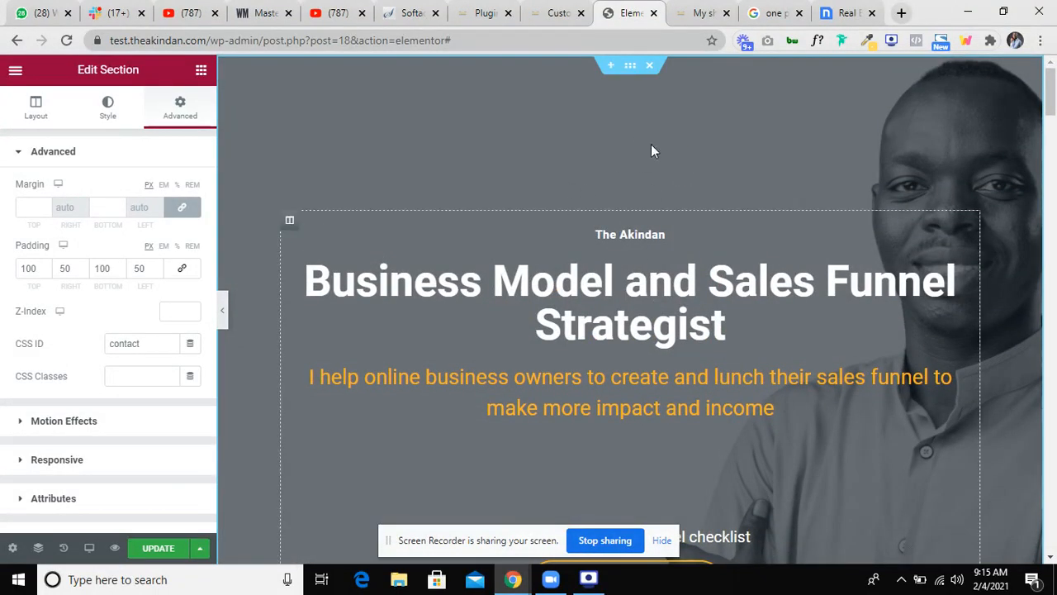
Return to the theme Customizer and open the Site Identity settings for the logo, title, tagline and site icon.
click(555, 15)
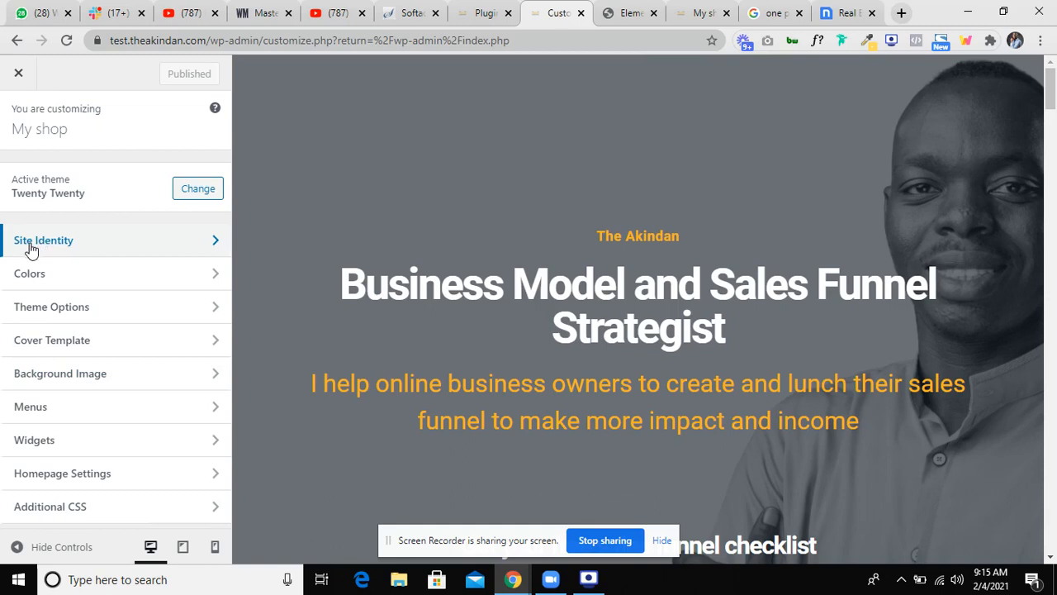
click(80, 245)
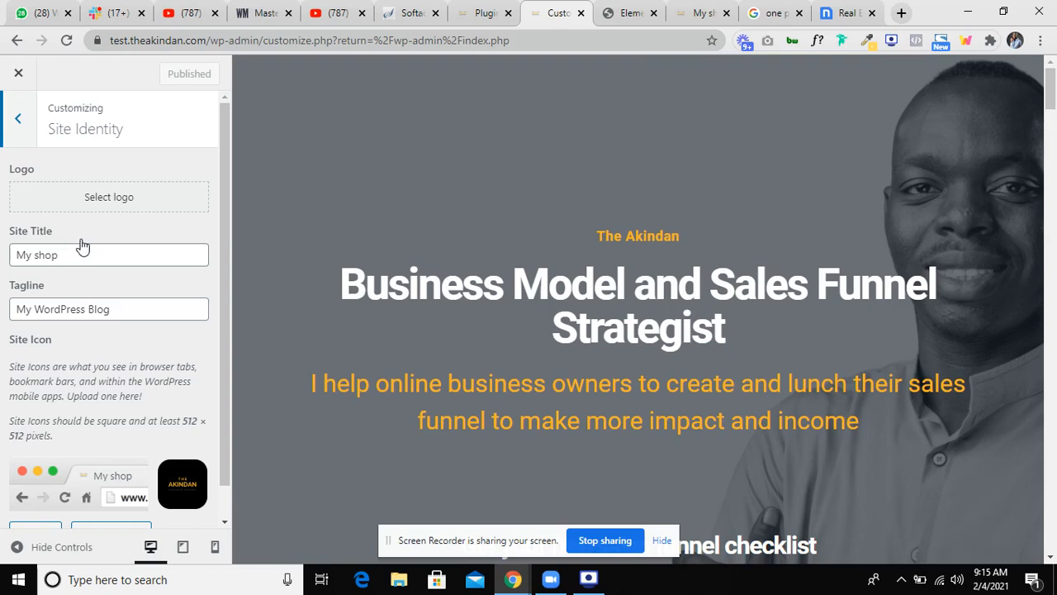
scroll(115, 310, down, 1)
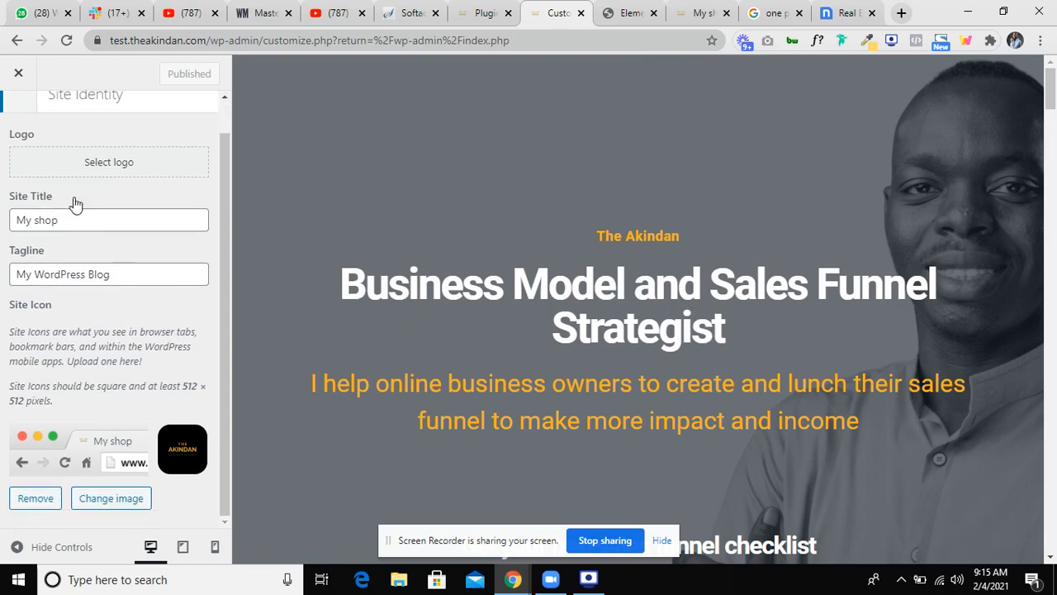
Set the site logo to Designer_eBay_Logo-removebg-preview.png from the media library, cropping it closely above and below the lettering.
scroll(160, 304, up, 1)
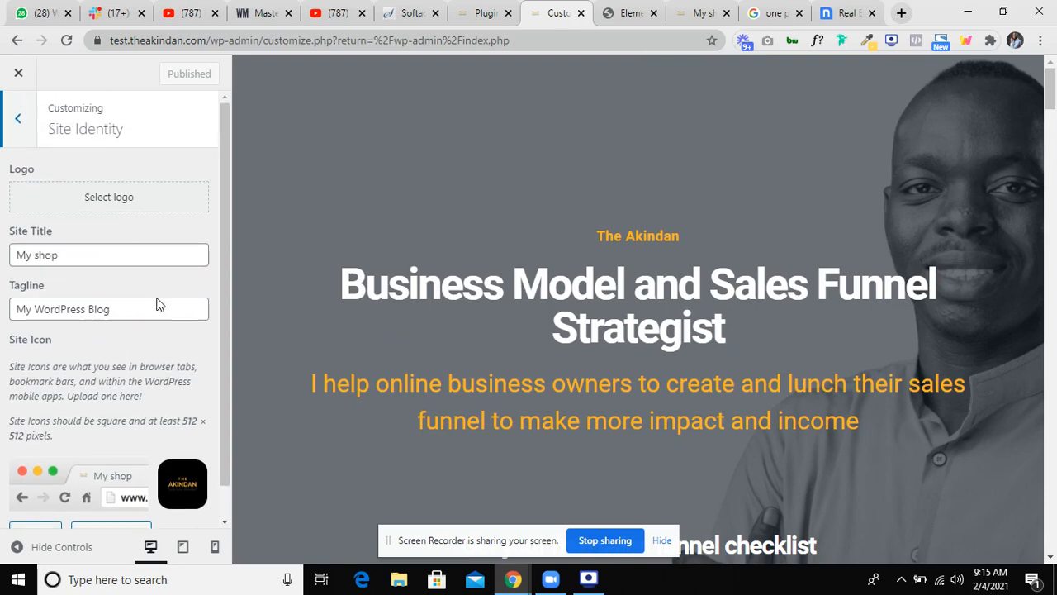
click(87, 200)
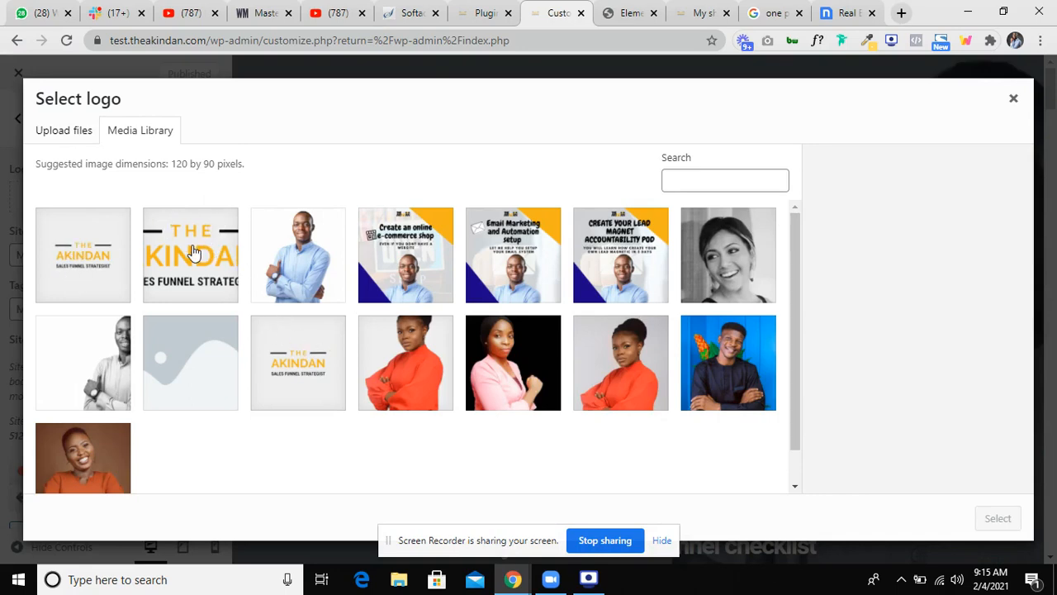
click(312, 371)
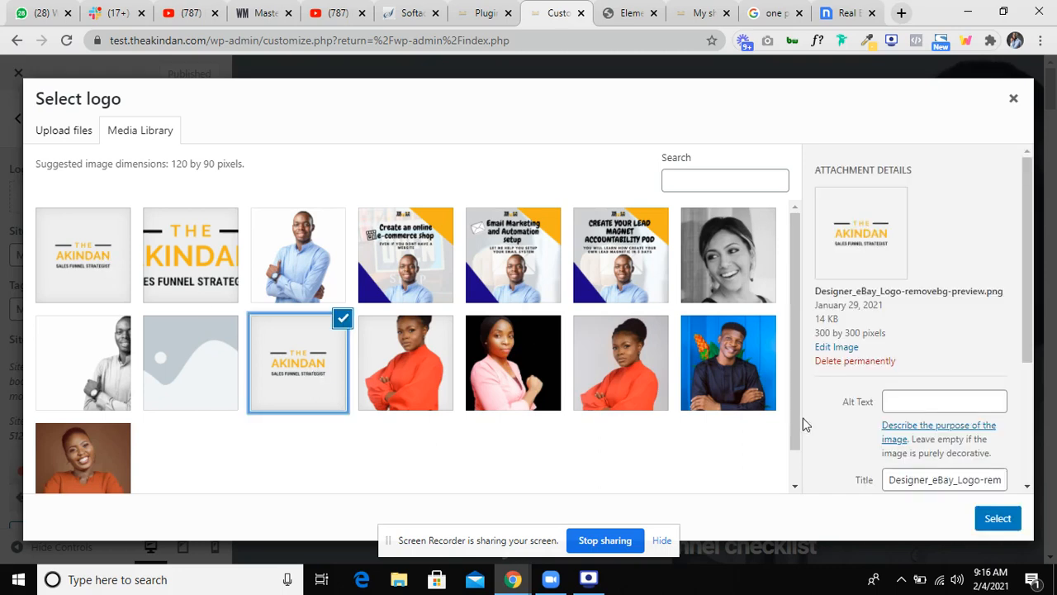
click(997, 518)
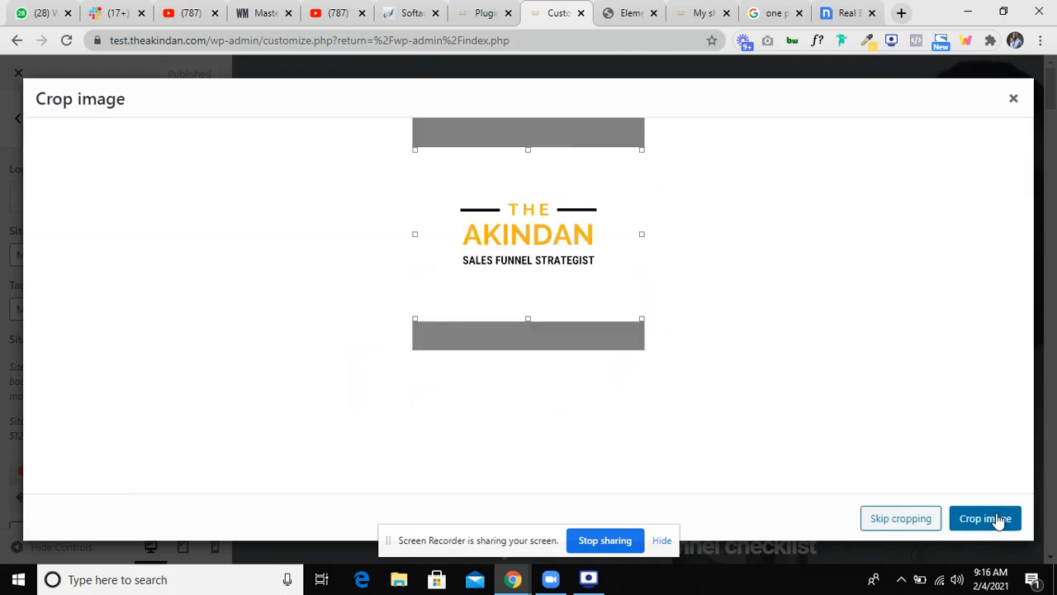
drag(530, 319, 526, 273)
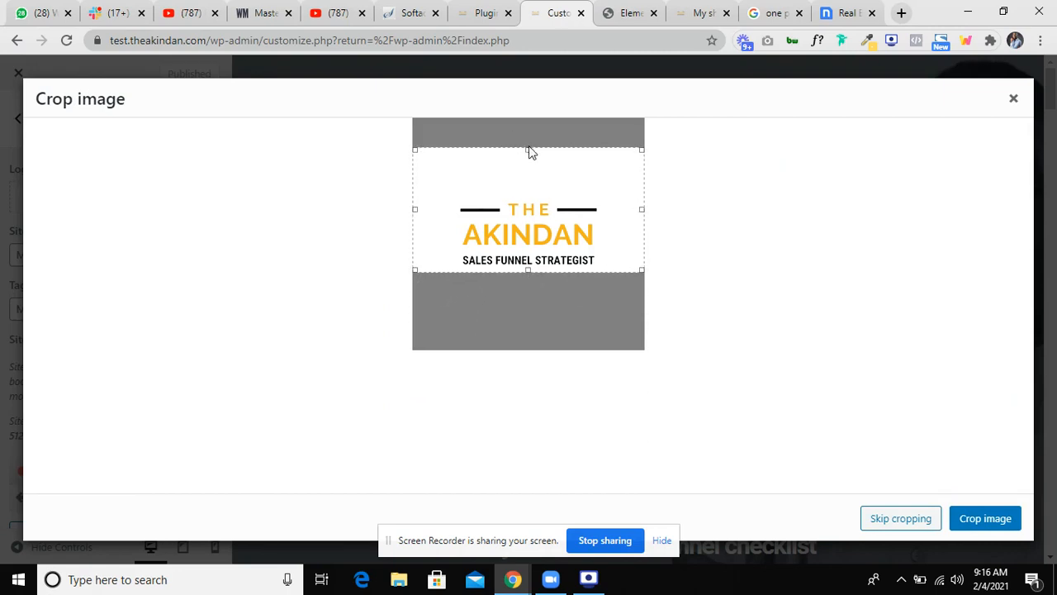
drag(528, 149, 526, 193)
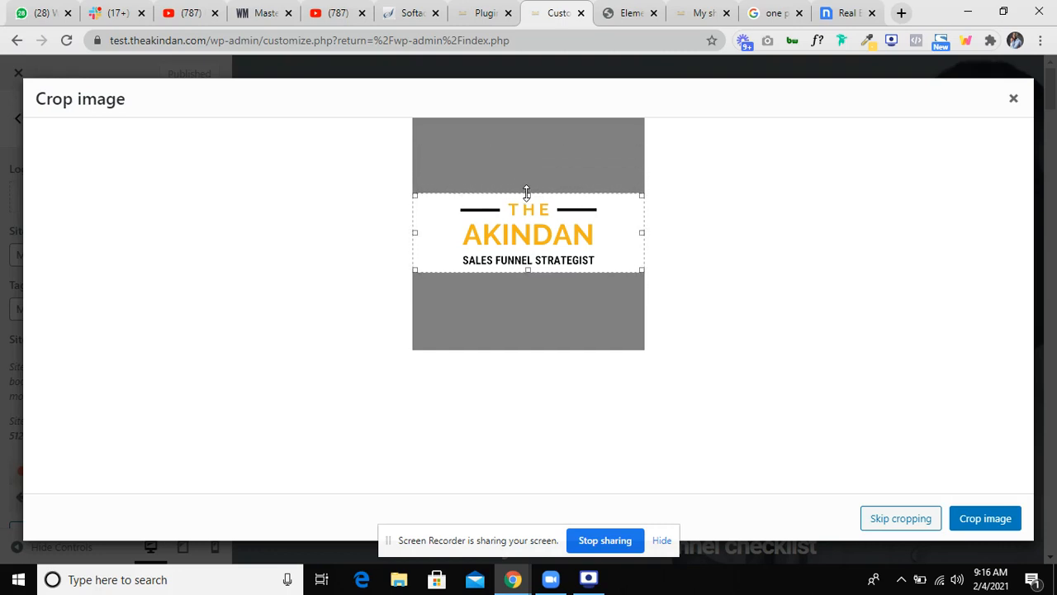
click(997, 520)
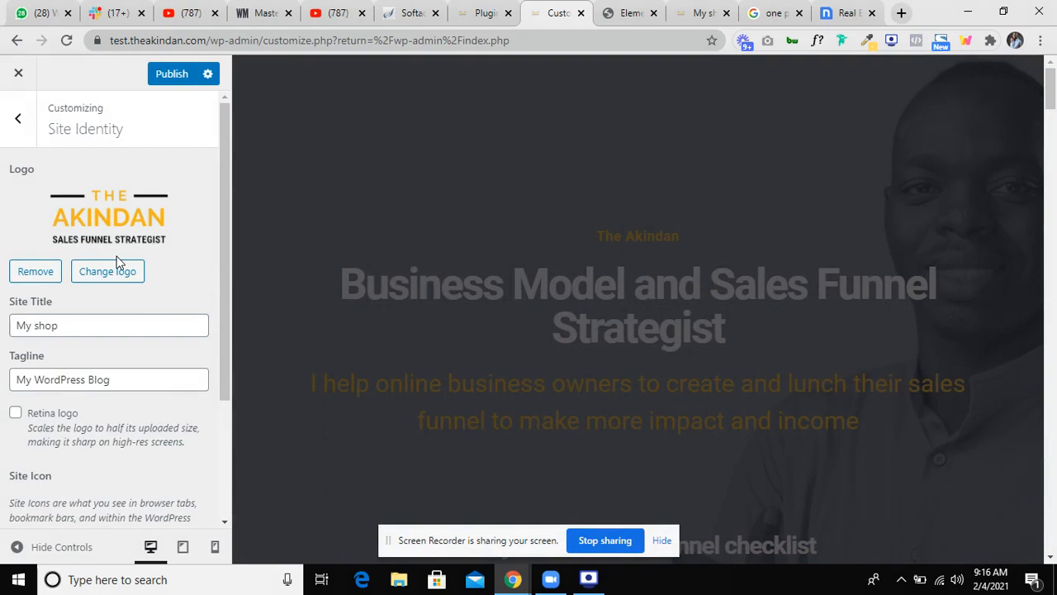
Replace the site icon with cropped-Designer_eBay_Logo-removebg-preview-1.png from the media library.
scroll(118, 258, down, 2)
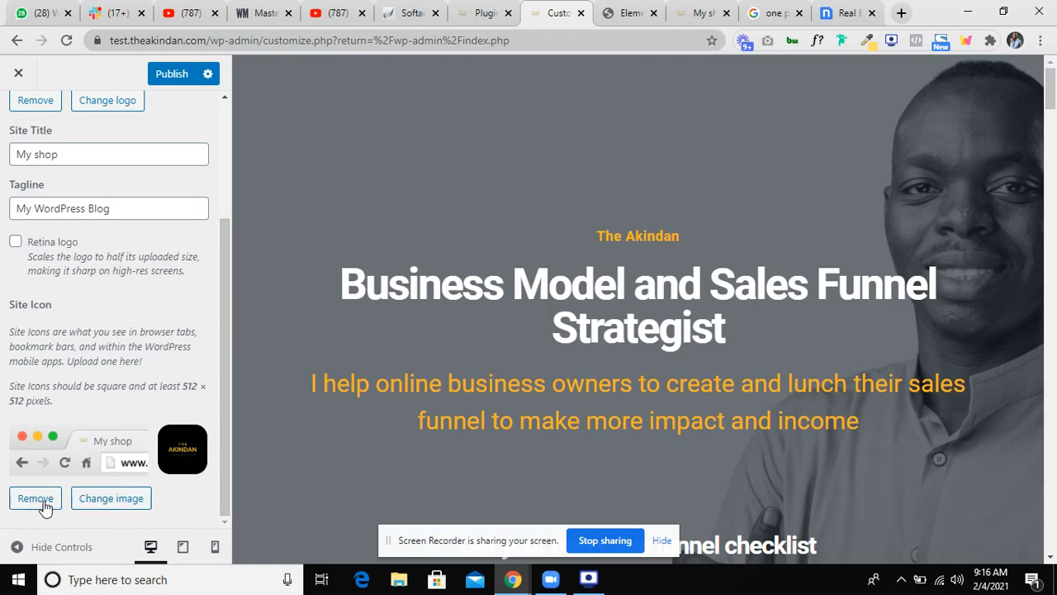
click(35, 498)
click(87, 497)
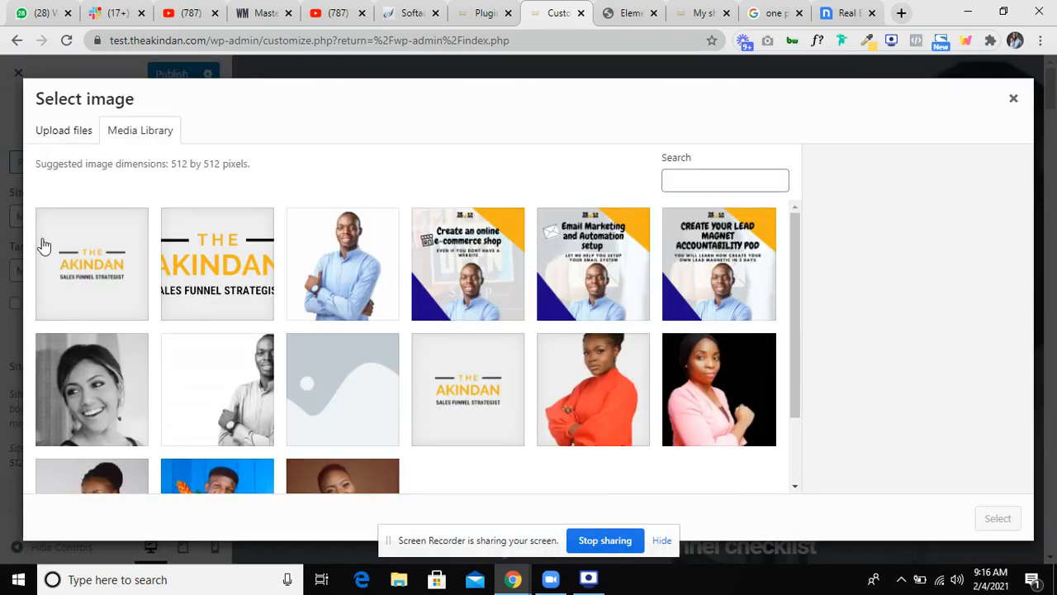
click(86, 265)
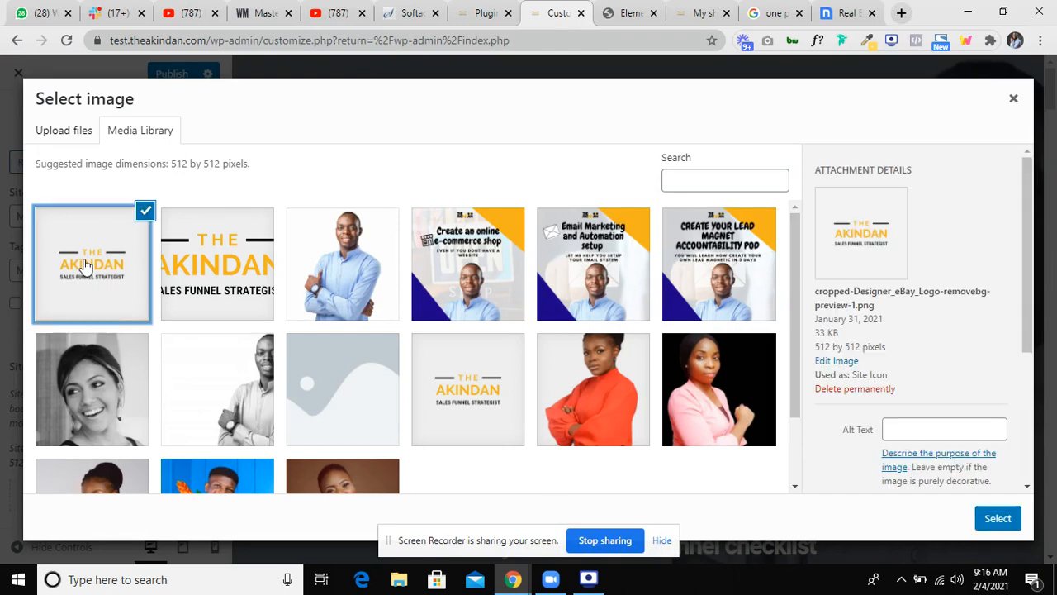
click(995, 523)
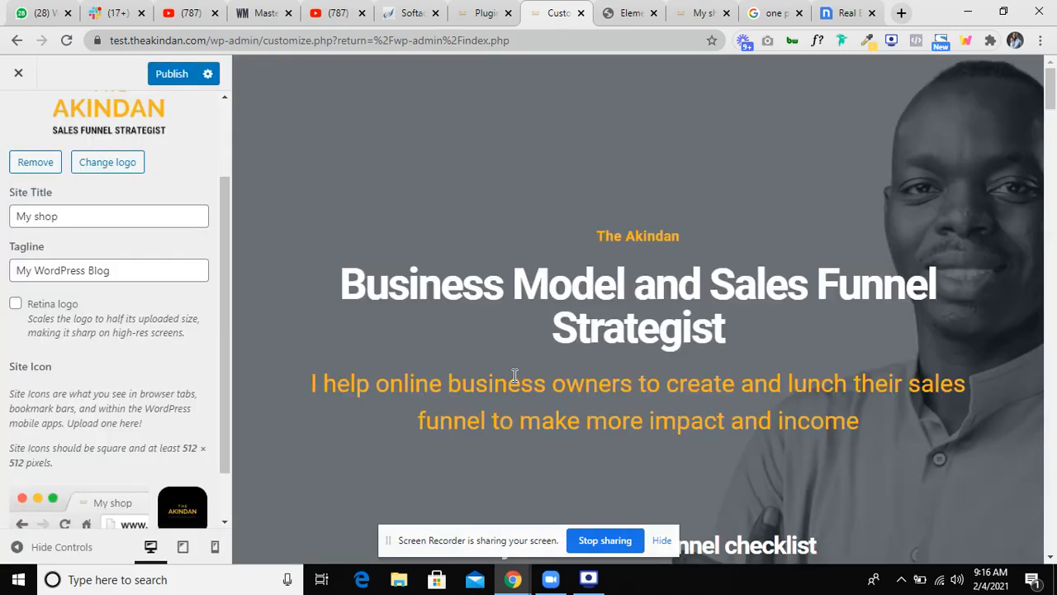
scroll(105, 348, down, 1)
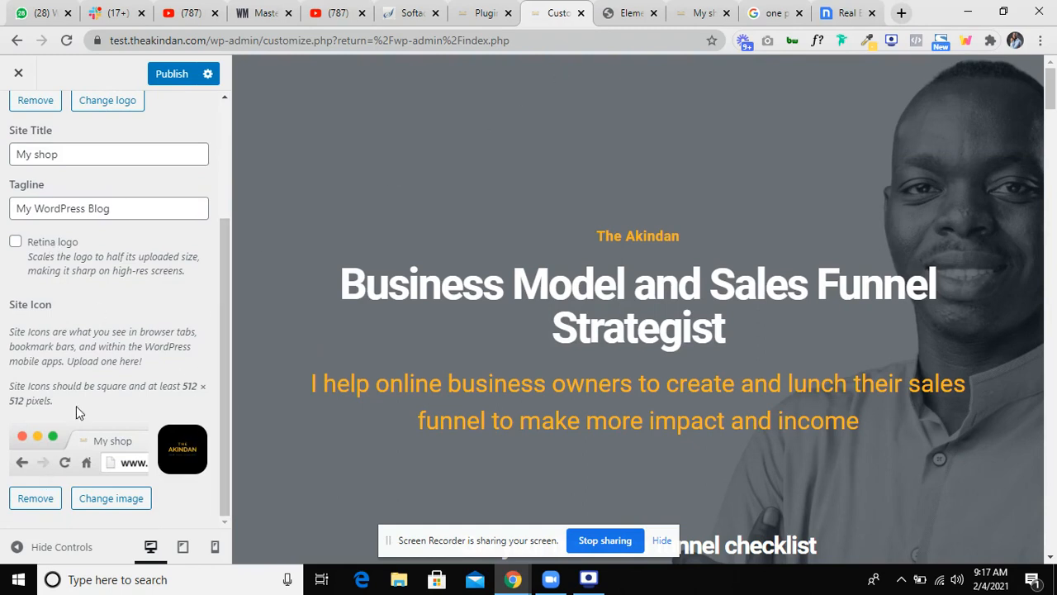
Clear the site title in the Site Identity settings.
scroll(77, 413, up, 3)
click(87, 323)
key(BackSpace)
key(BackSpace)
key(BackSpace)
key(BackSpace)
key(BackSpace)
key(BackSpace)
key(BackSpace)
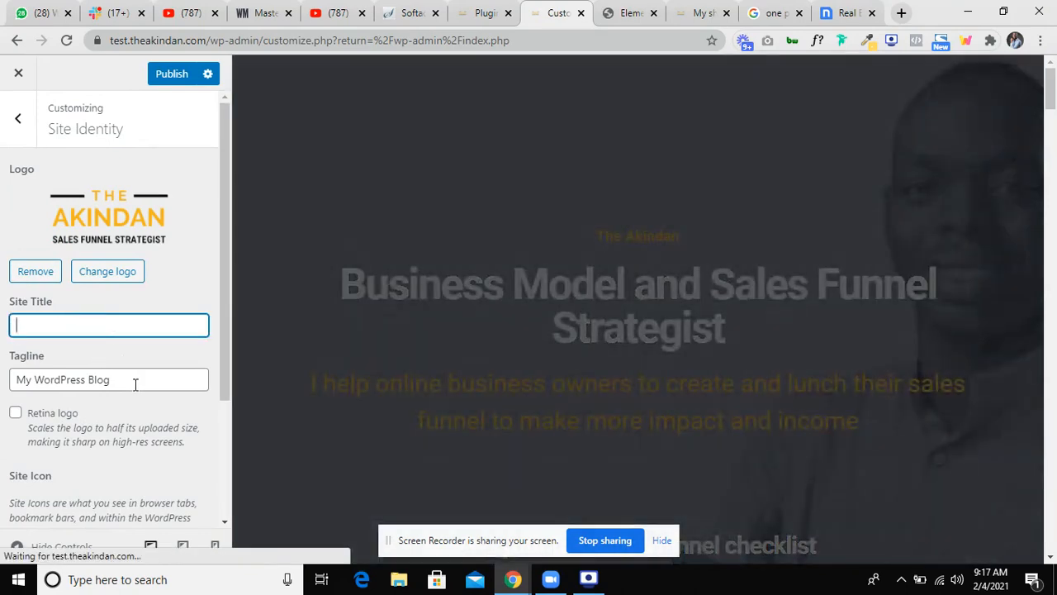
Delete the tagline text in the Site Identity settings.
click(136, 383)
key(BackSpace)
key(BackSpace)
key(BackSpace)
key(BackSpace)
key(BackSpace)
key(BackSpace)
key(BackSpace)
key(BackSpace)
key(BackSpace)
key(BackSpace)
key(BackSpace)
key(BackSpace)
key(BackSpace)
key(BackSpace)
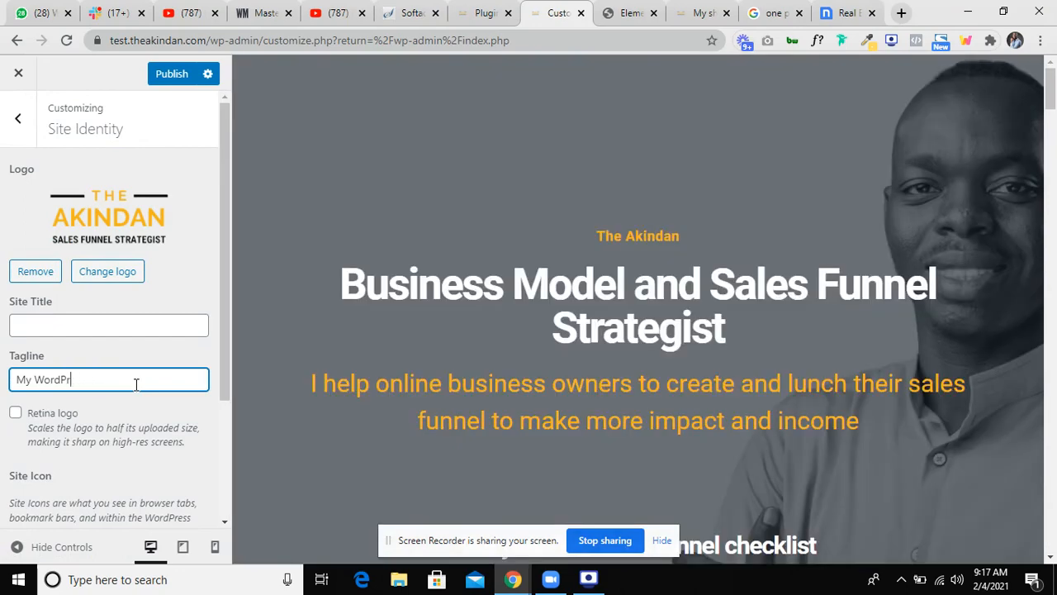
key(BackSpace)
Create a new navigation menu named "main menu" without assigning it a location.
click(20, 122)
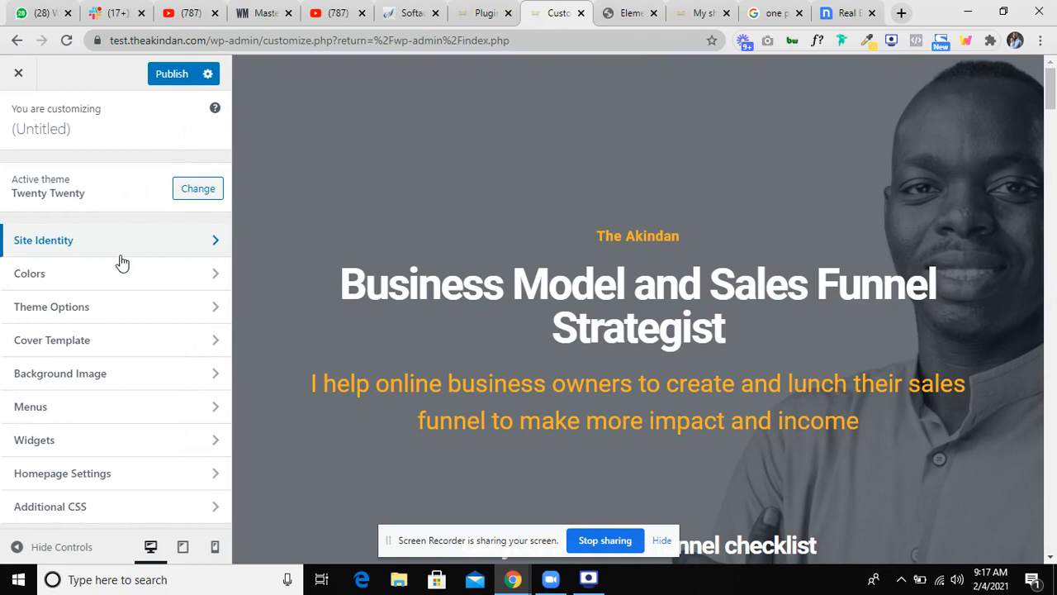
click(97, 408)
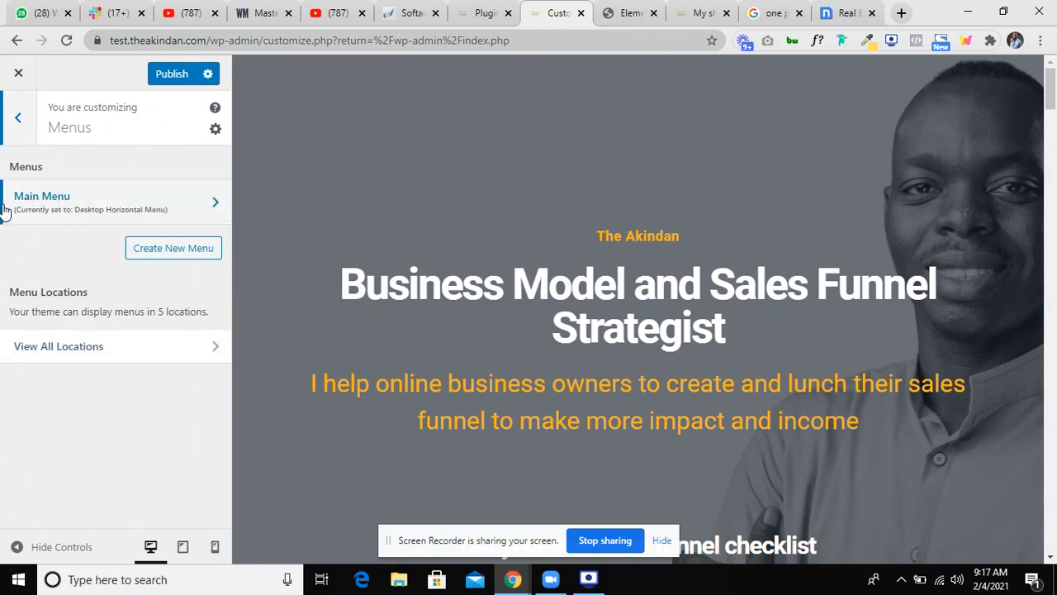
click(174, 251)
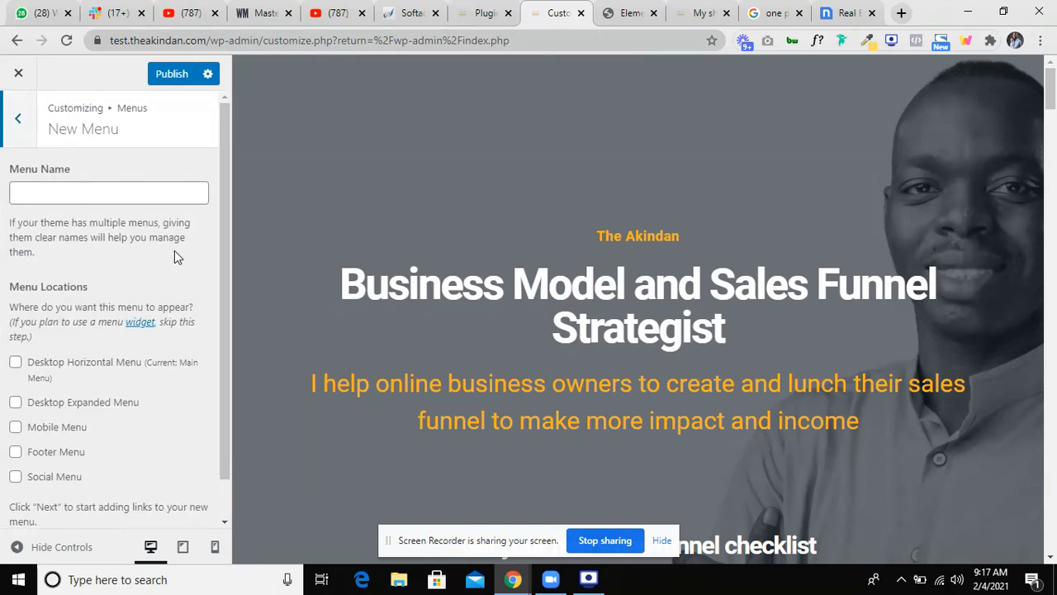
scroll(69, 281, down, 1)
scroll(69, 281, up, 1)
click(66, 189)
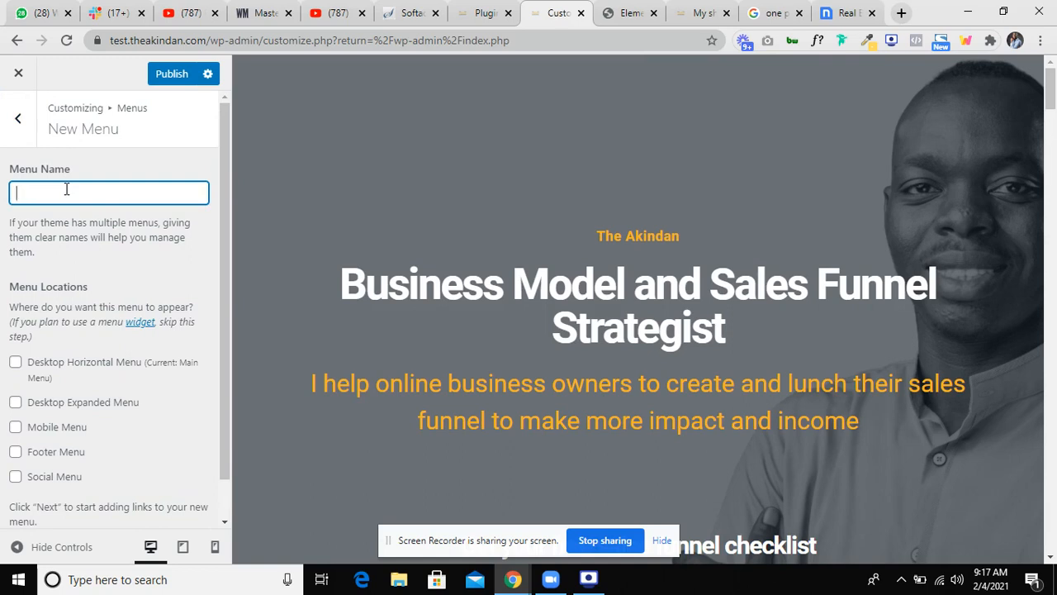
text(main menu)
scroll(135, 277, down, 1)
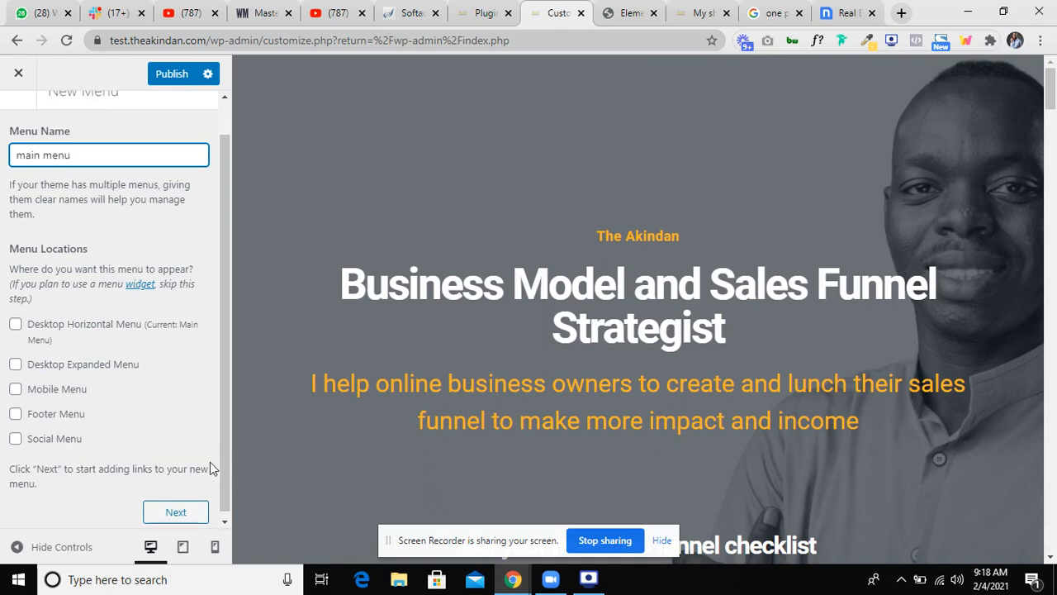
click(173, 512)
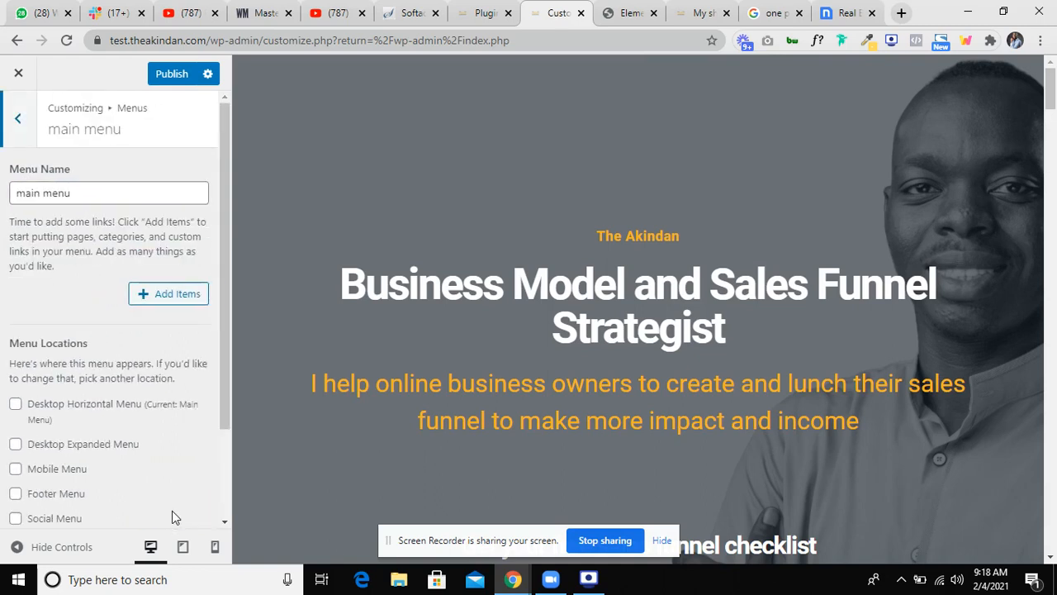
Review the location options of the new menu and compare them with those of the existing Main Menu.
scroll(130, 355, down, 2)
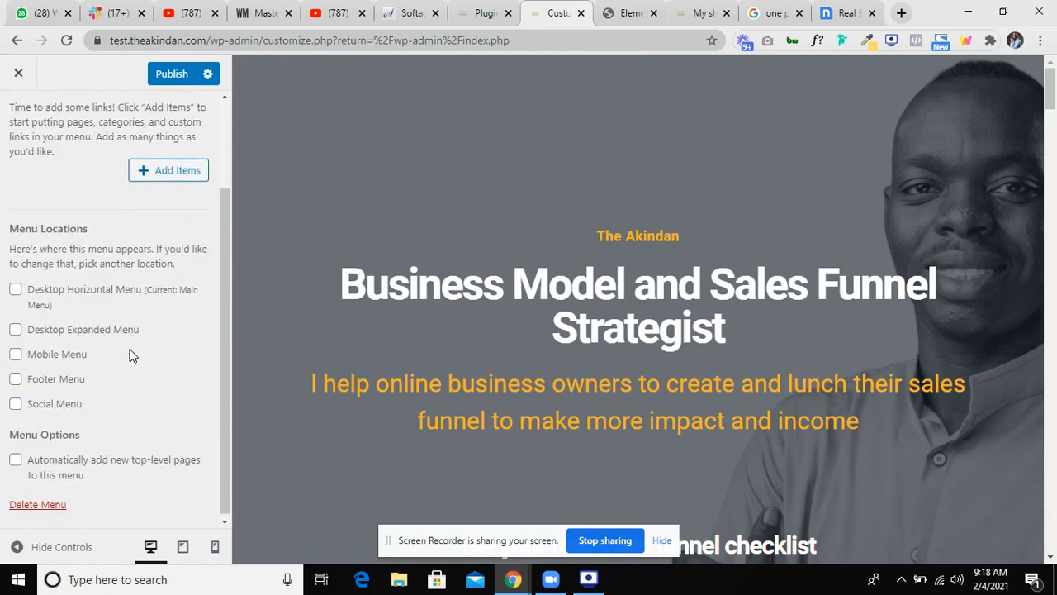
scroll(130, 355, up, 2)
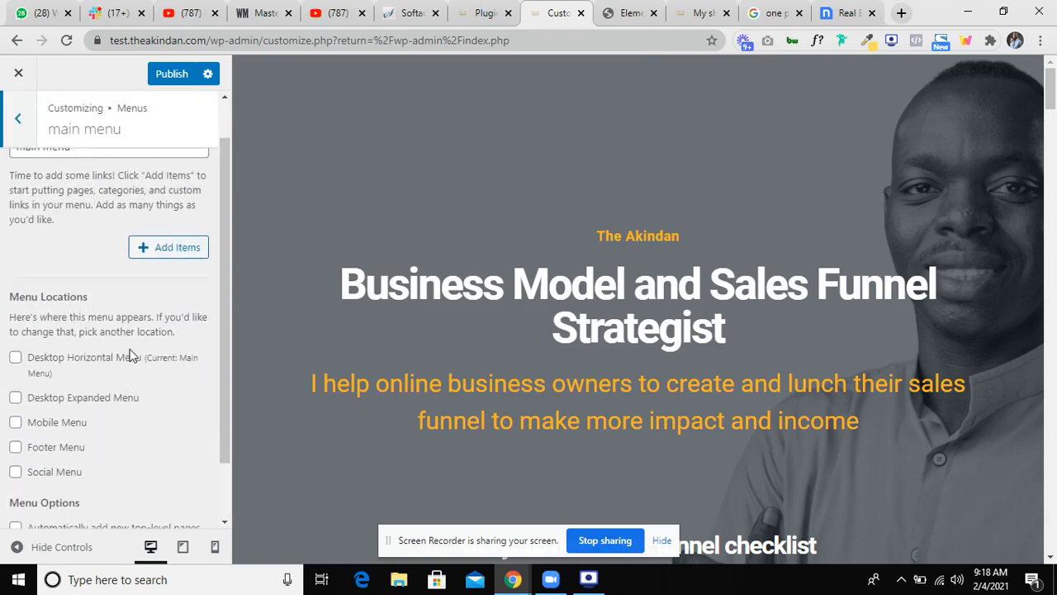
click(14, 114)
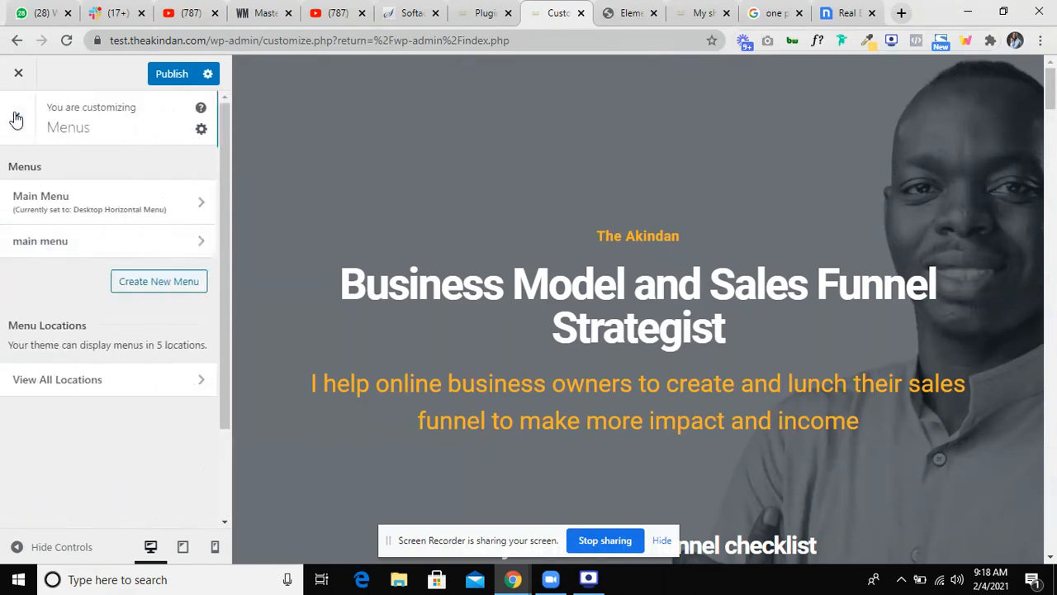
click(14, 116)
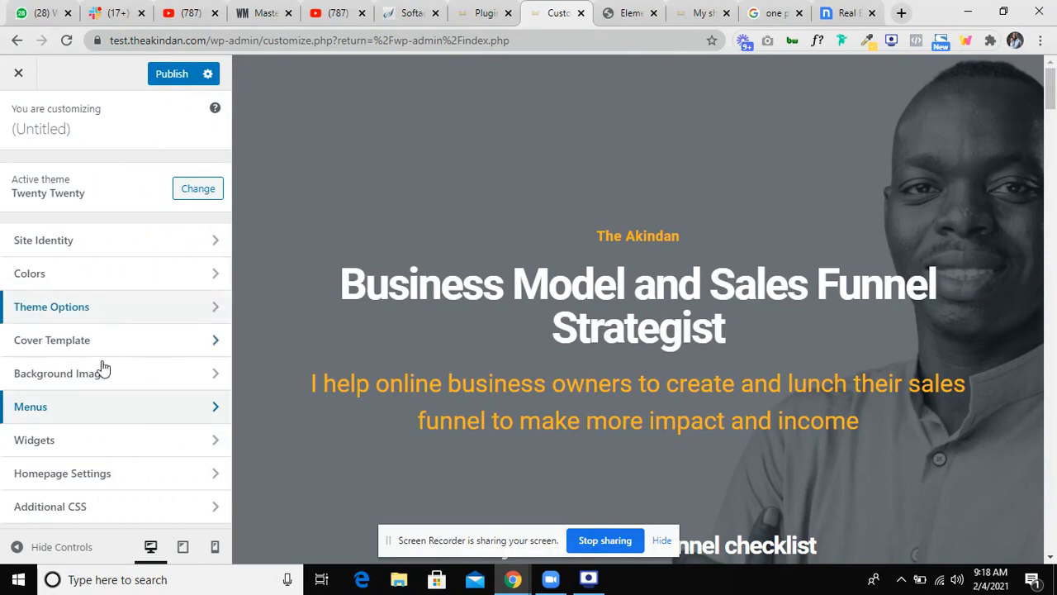
click(89, 413)
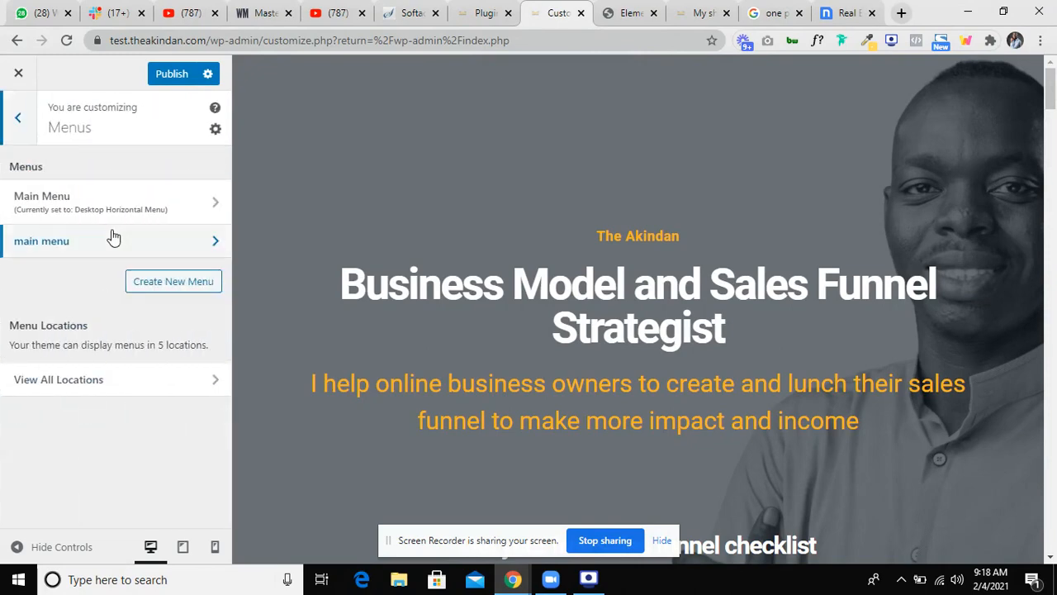
click(165, 211)
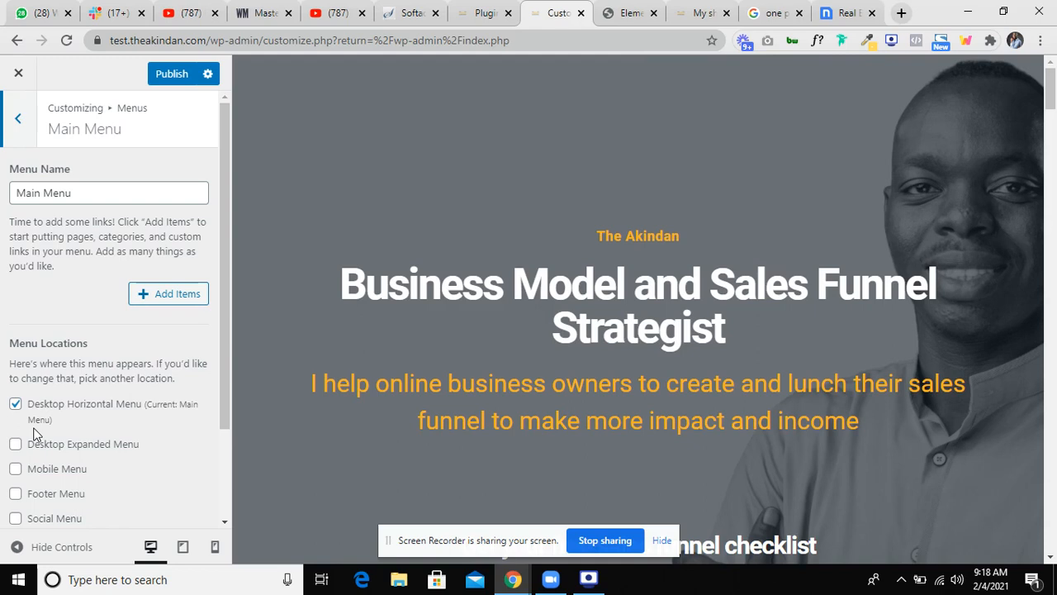
scroll(163, 425, down, 2)
scroll(163, 425, up, 2)
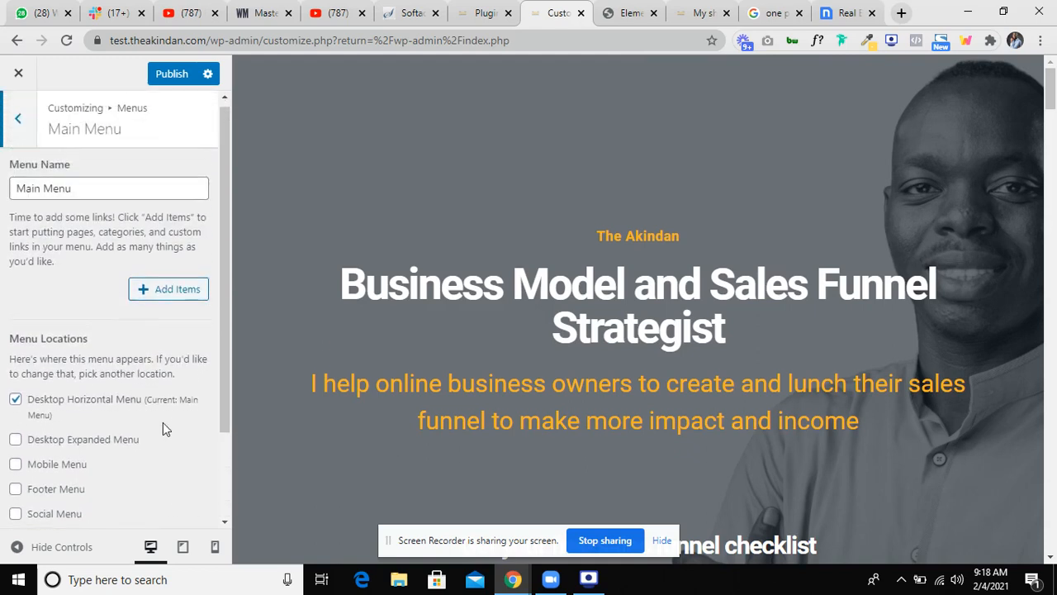
click(22, 122)
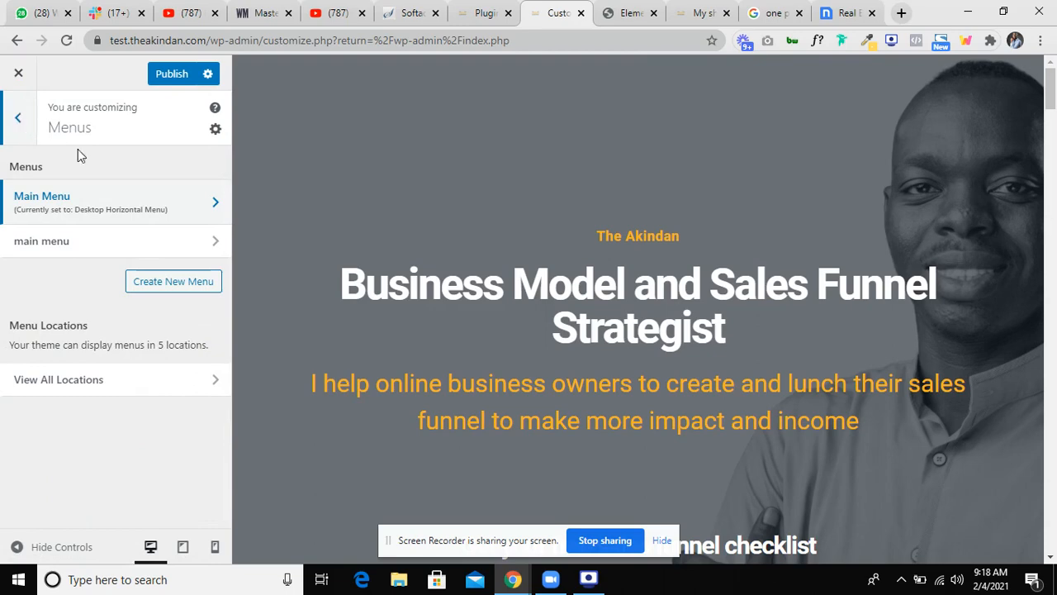
Assign the new "main menu" to the Desktop Horizontal Menu location and show the items available to add.
click(123, 248)
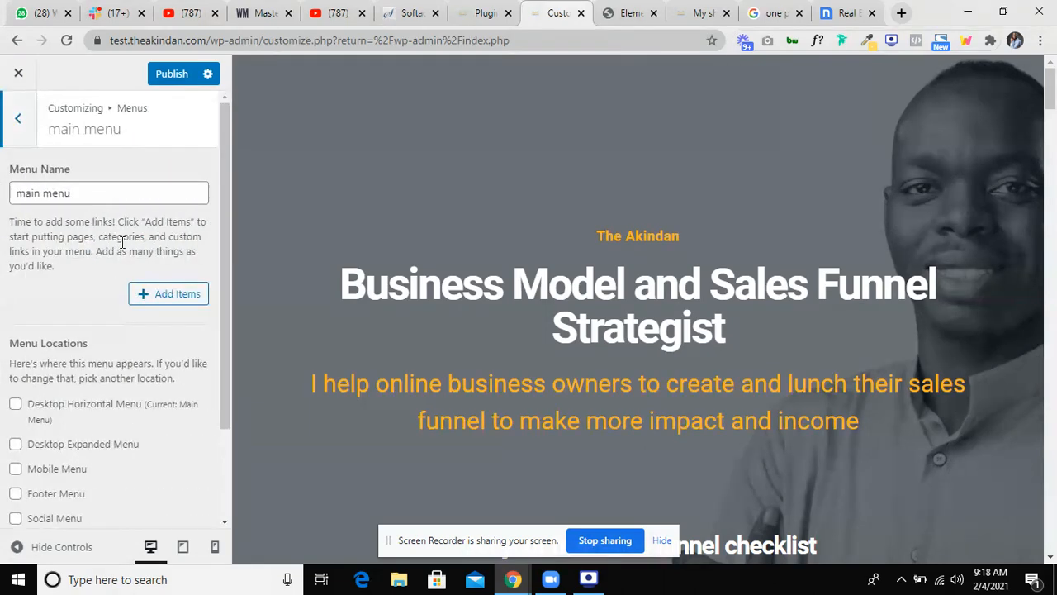
click(16, 405)
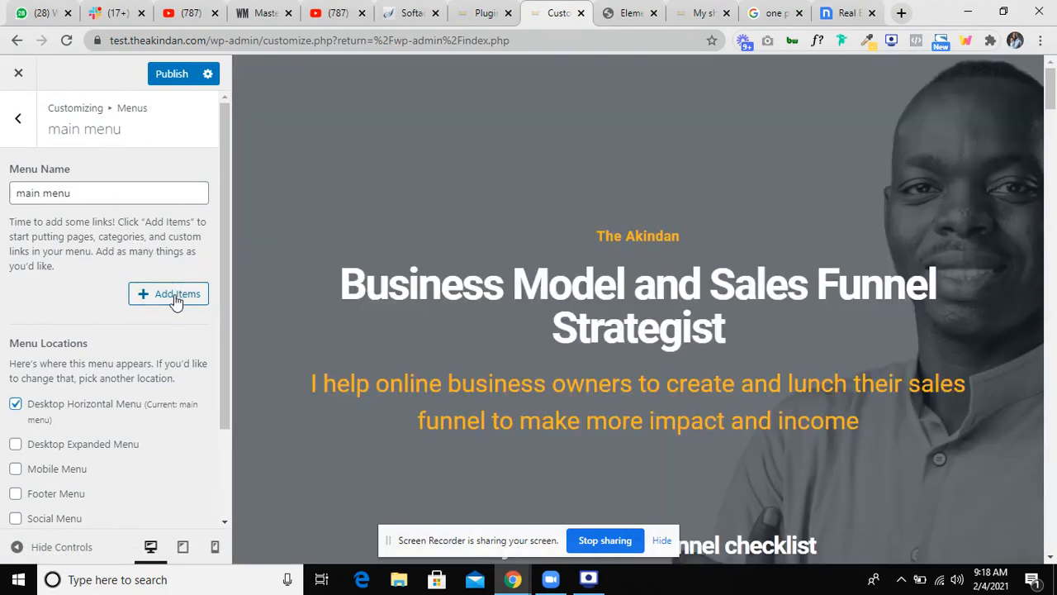
click(175, 297)
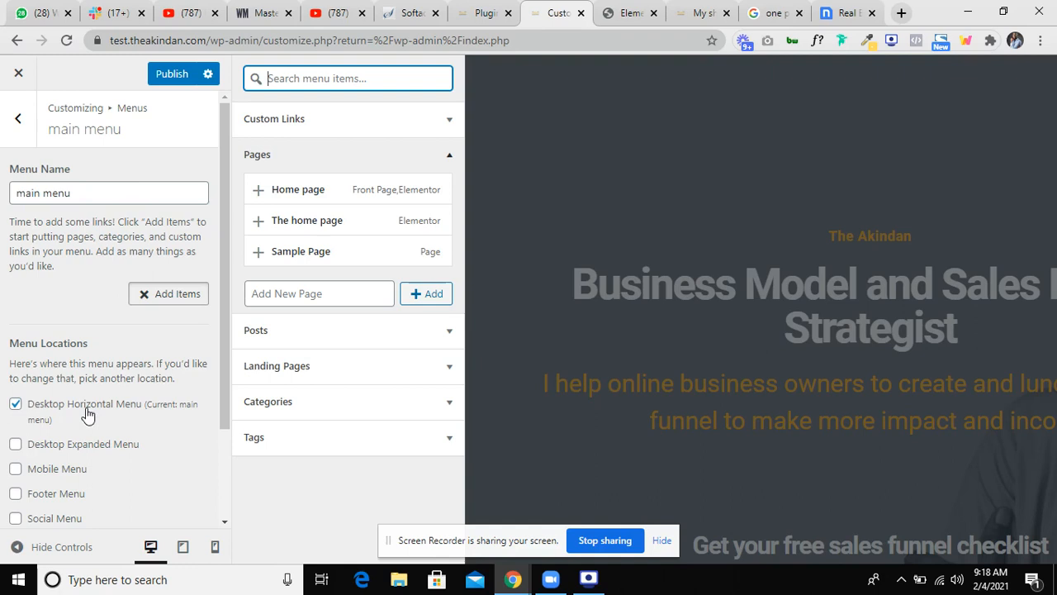
click(15, 404)
Add a custom link to the new menu with the URL #about and the link text "About".
click(387, 122)
click(389, 149)
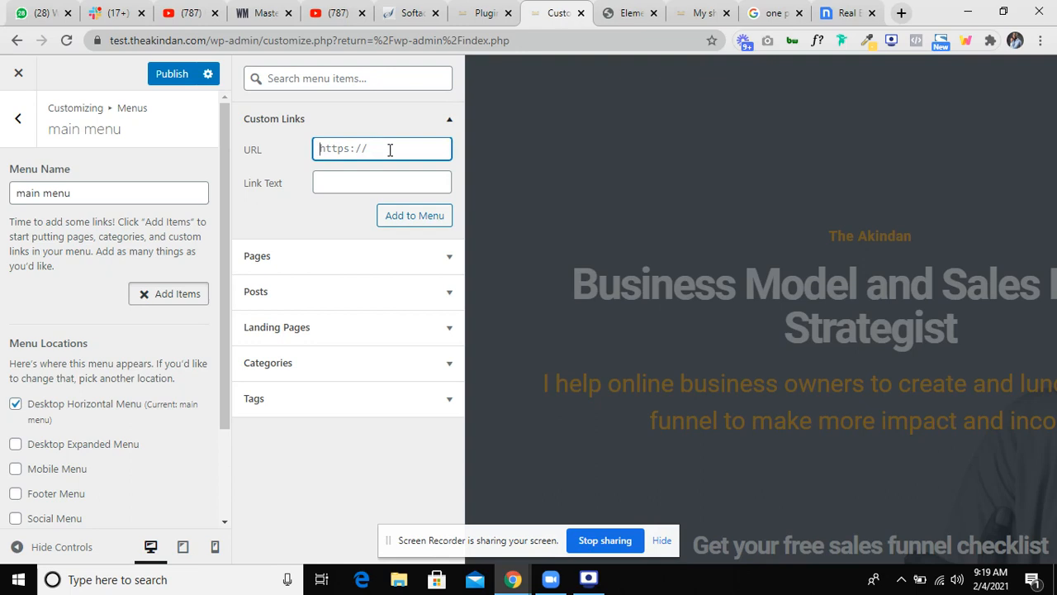
text(#)
text(A)
text(a)
text(b)
text(ou)
text(t)
click(380, 182)
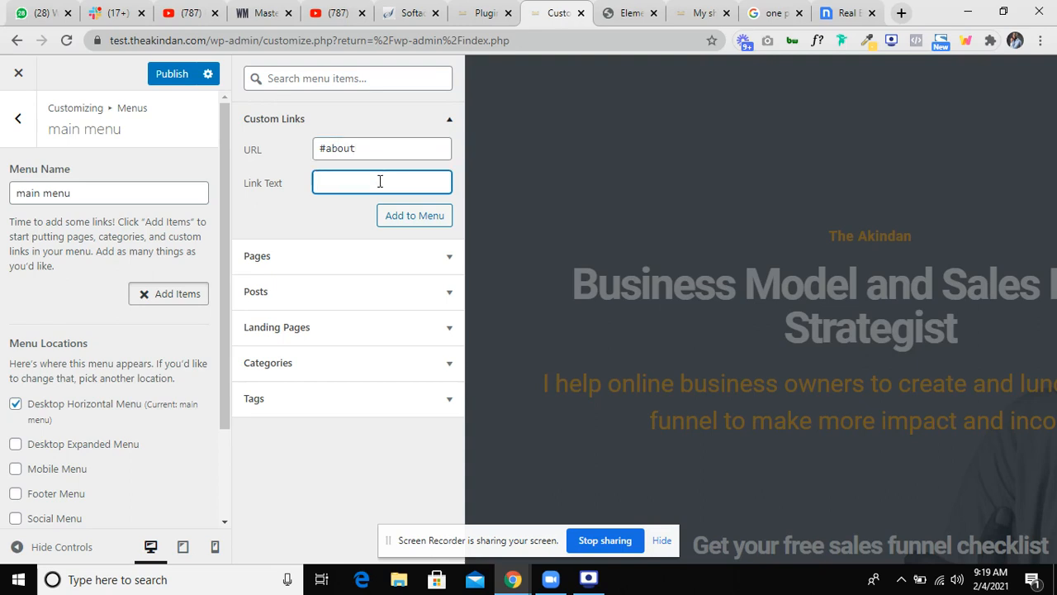
text(About)
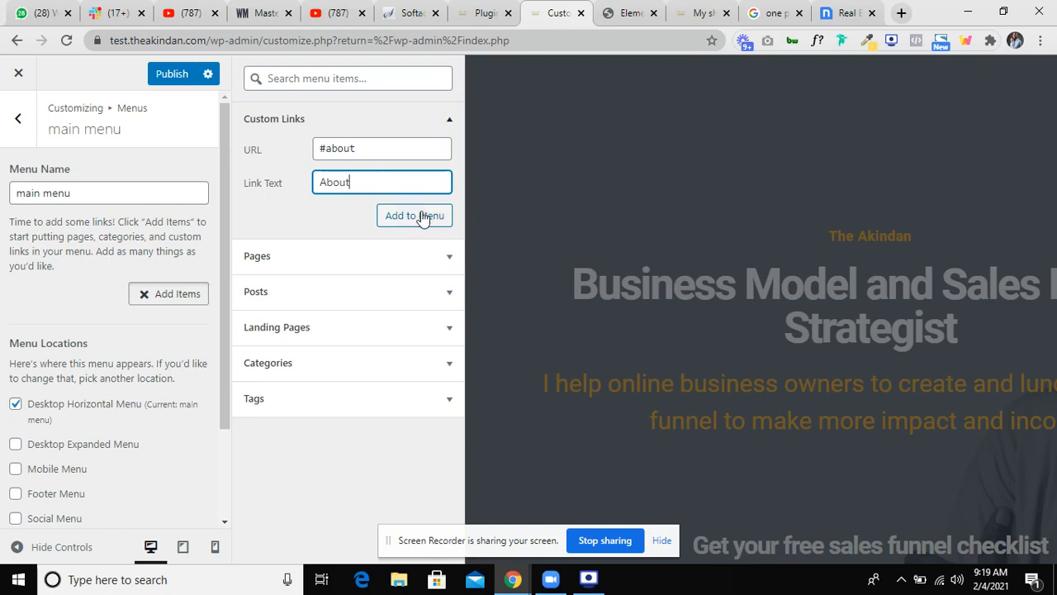
click(419, 219)
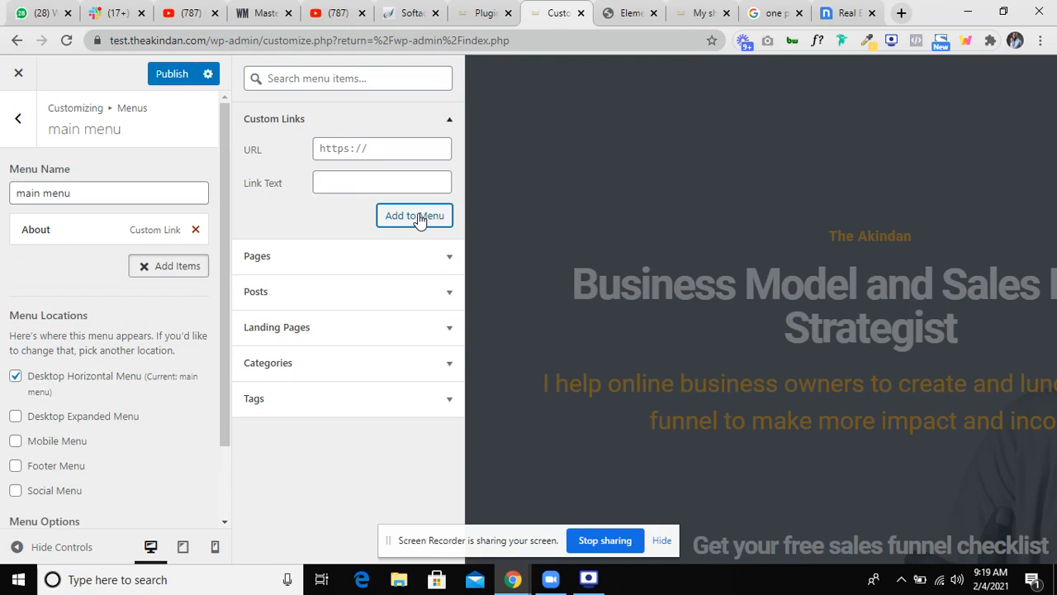
Add a custom link to the menu with the URL #services and the link text "Services".
click(372, 143)
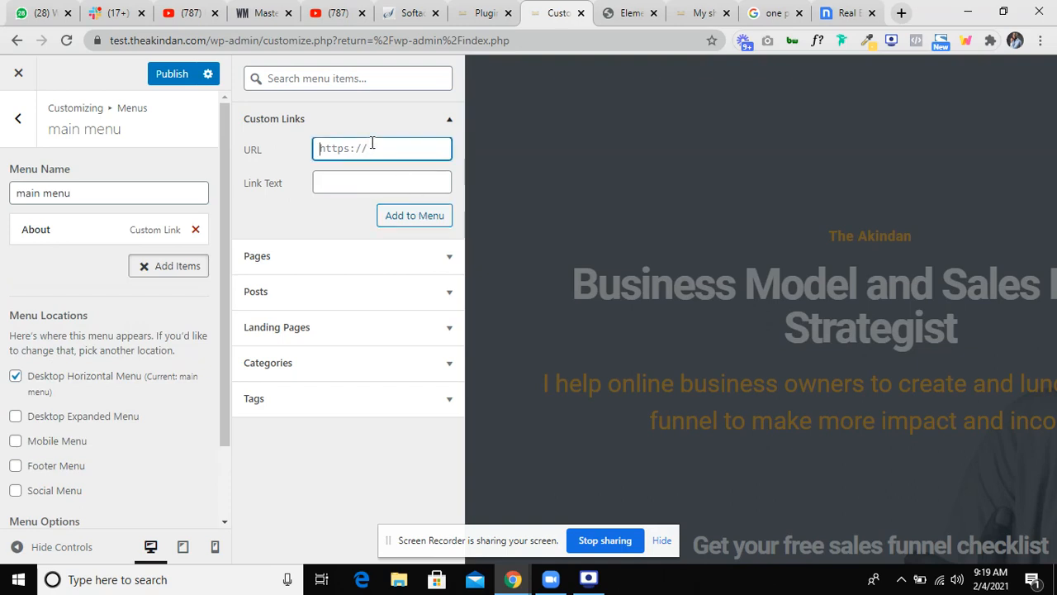
text(#services)
click(381, 177)
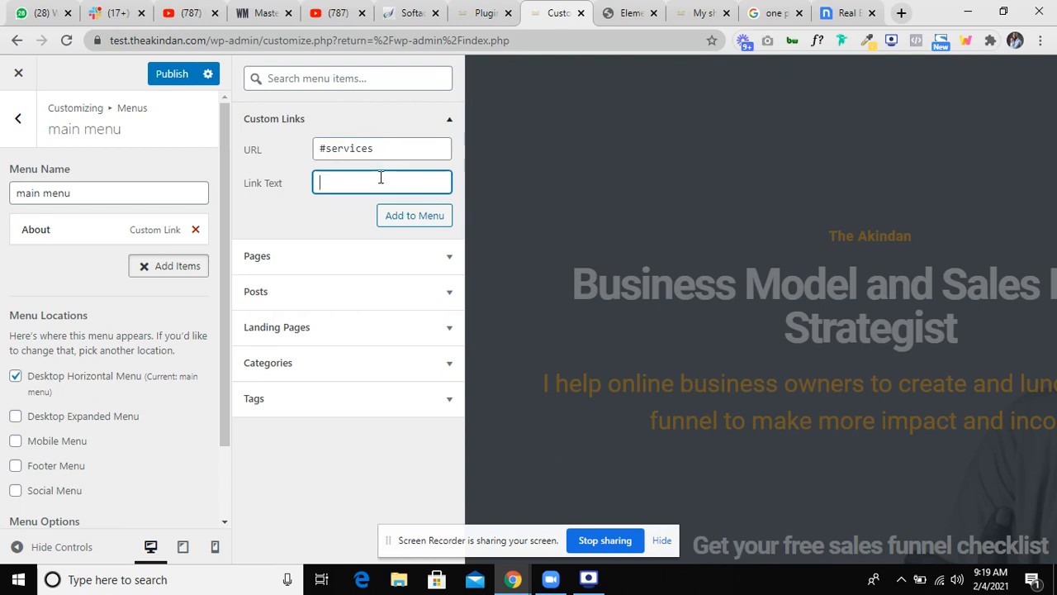
text(Services)
click(398, 216)
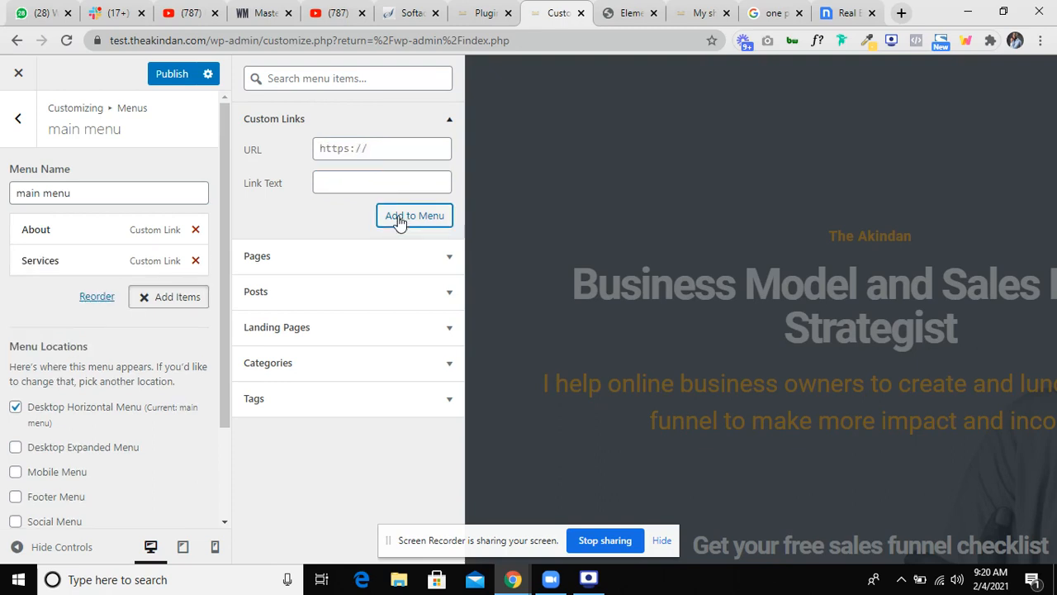
Add a custom link to the menu with the URL #testimonials and the link text "Testimonials".
click(372, 149)
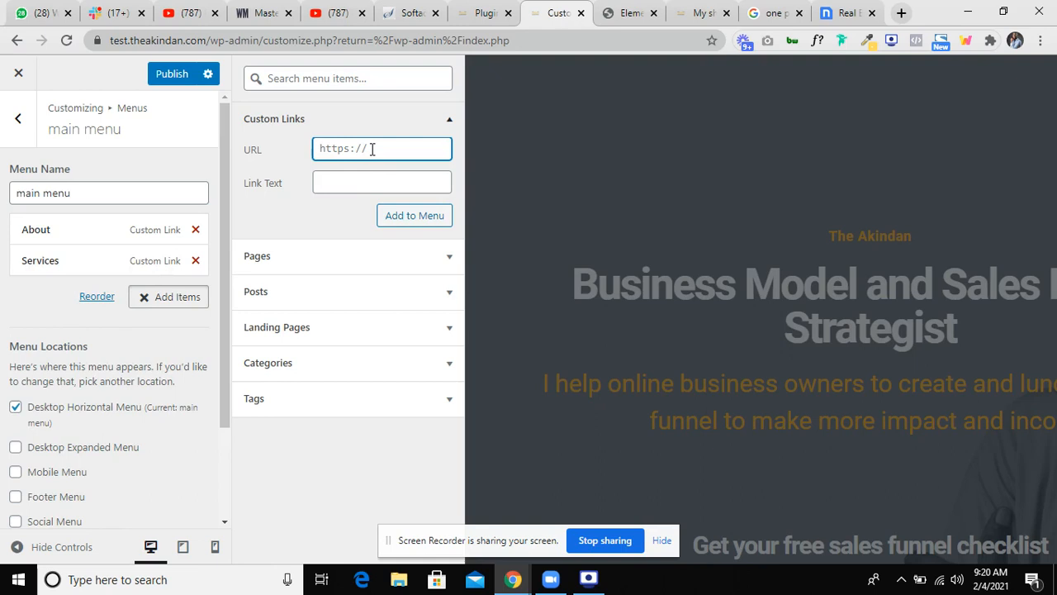
text(#testimonials)
click(369, 181)
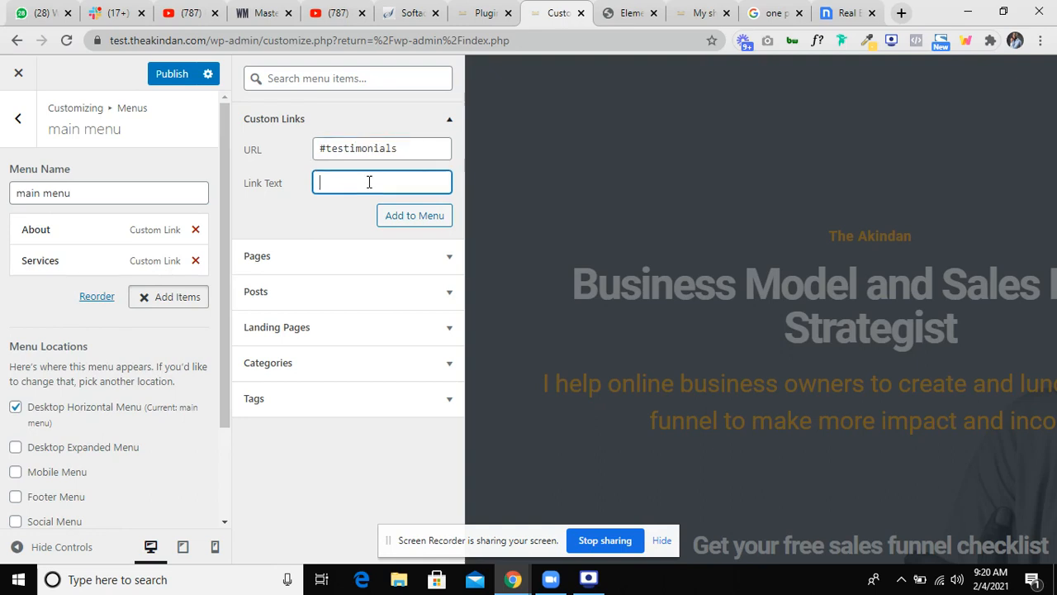
text(Testimonials)
click(407, 217)
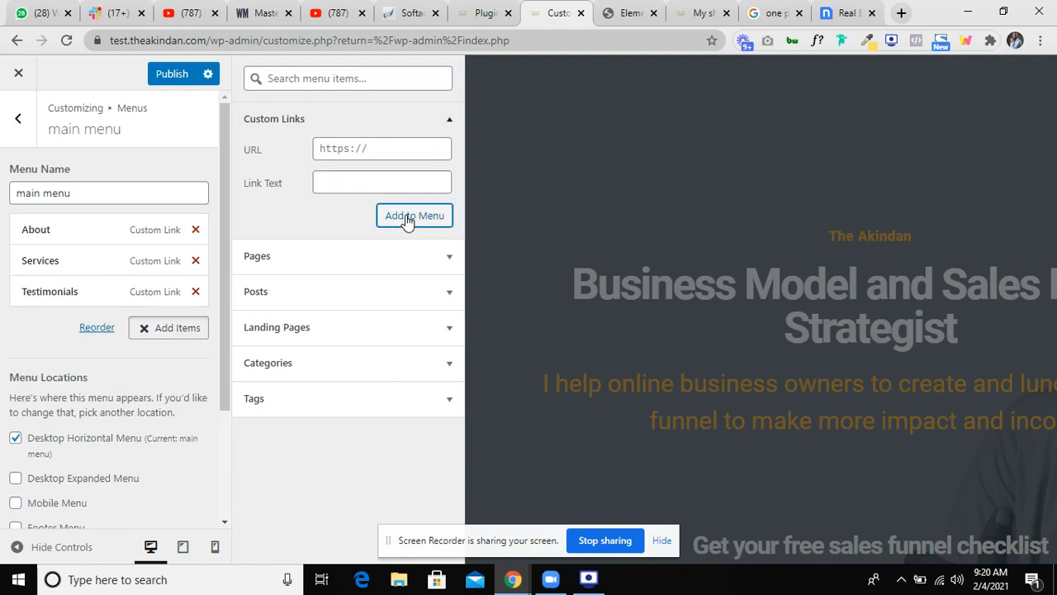
Add a custom link to the menu with the URL #contact and the link text "Contact".
click(362, 147)
text(#cont)
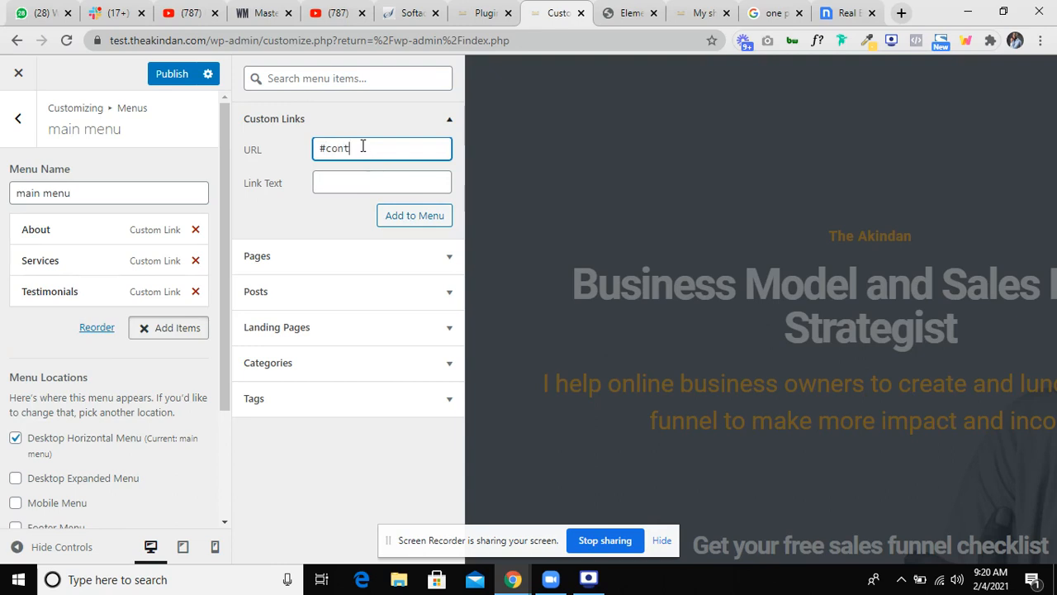
text(act)
click(352, 183)
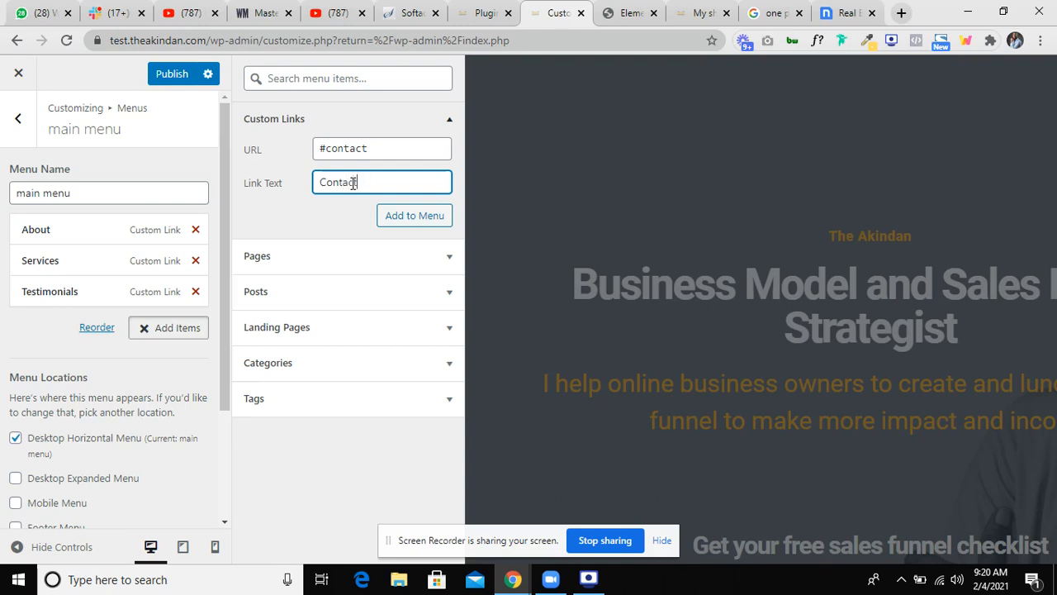
click(402, 221)
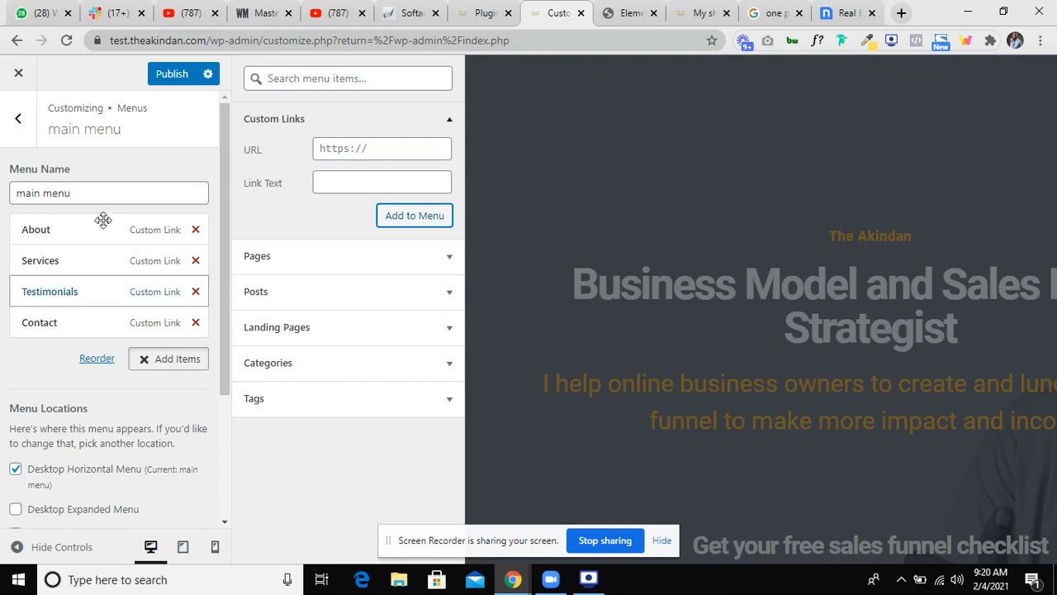
Return to the main customizer options and publish the menu changes.
click(20, 122)
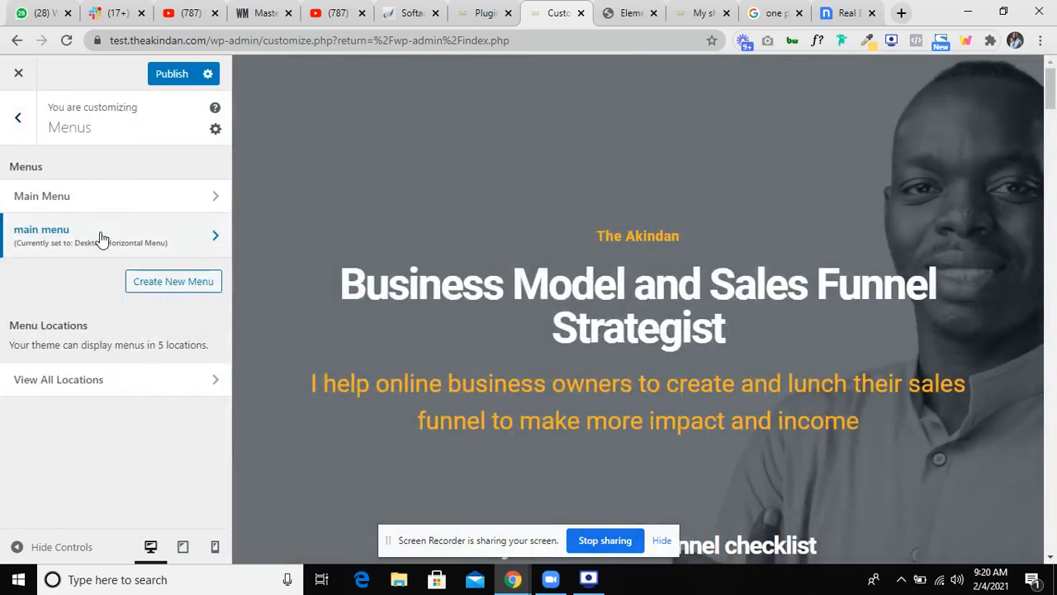
click(18, 118)
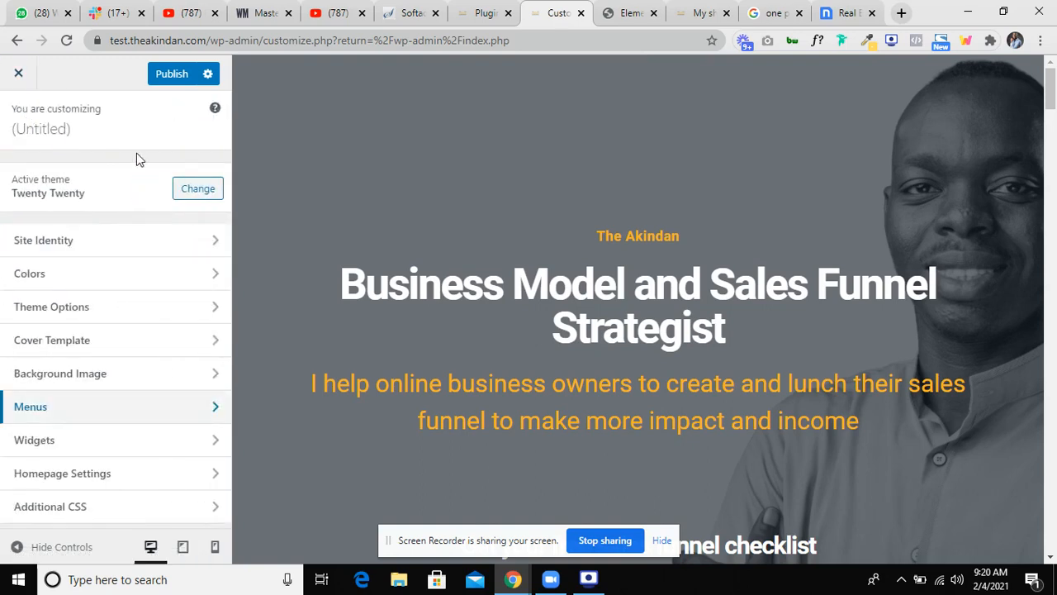
click(177, 76)
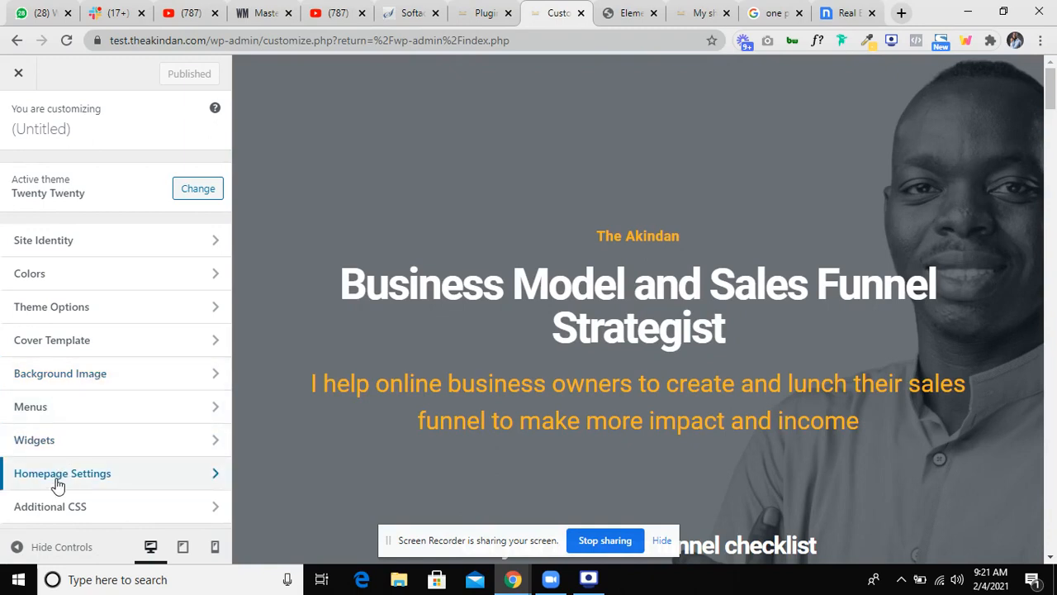
Switch the homepage display to latest posts and back to the static page "Home page", and publish the homepage settings.
click(58, 479)
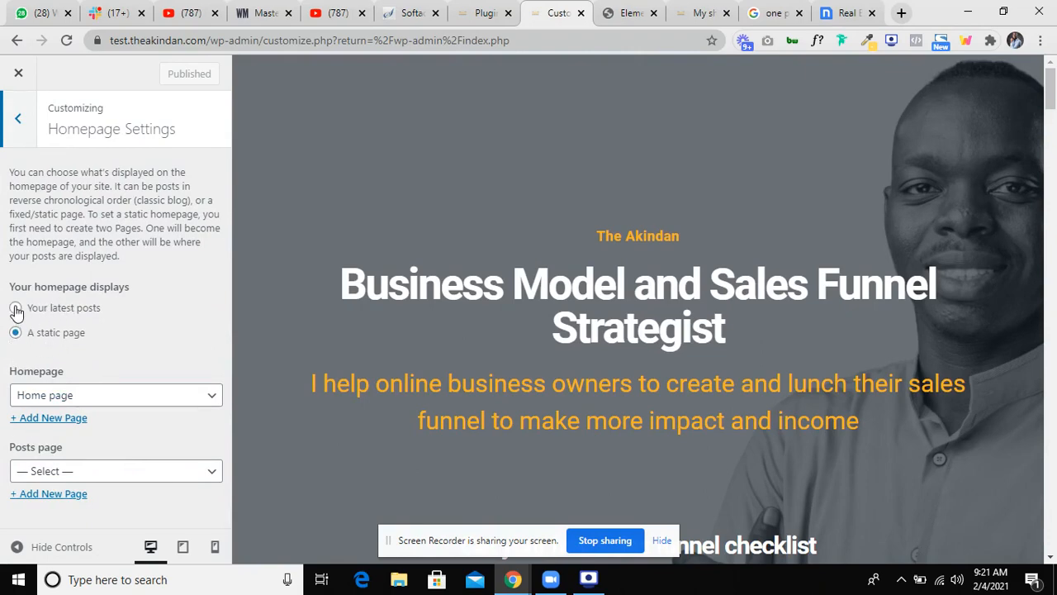
click(16, 309)
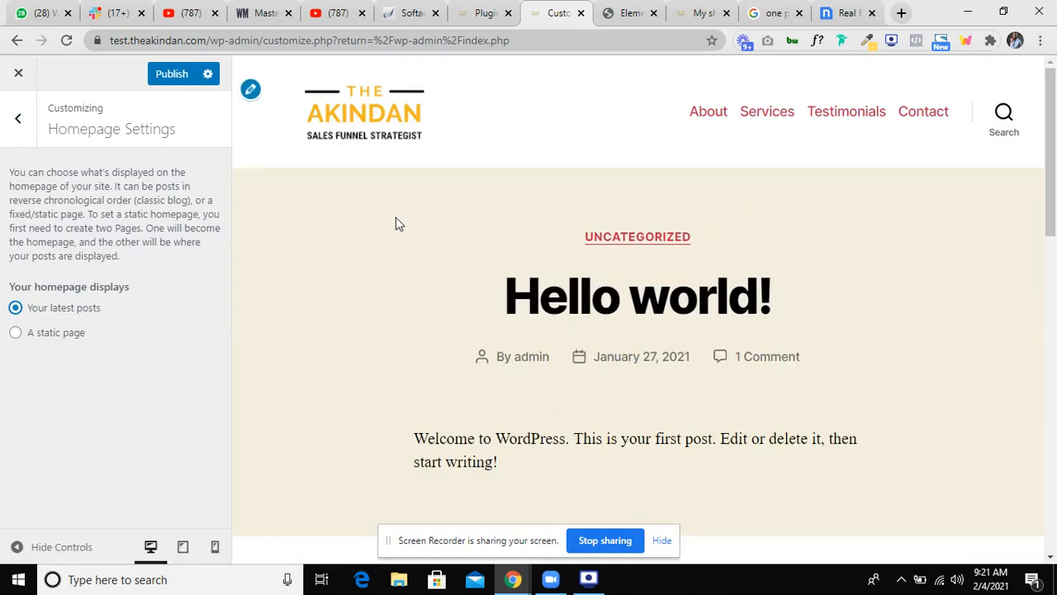
click(16, 333)
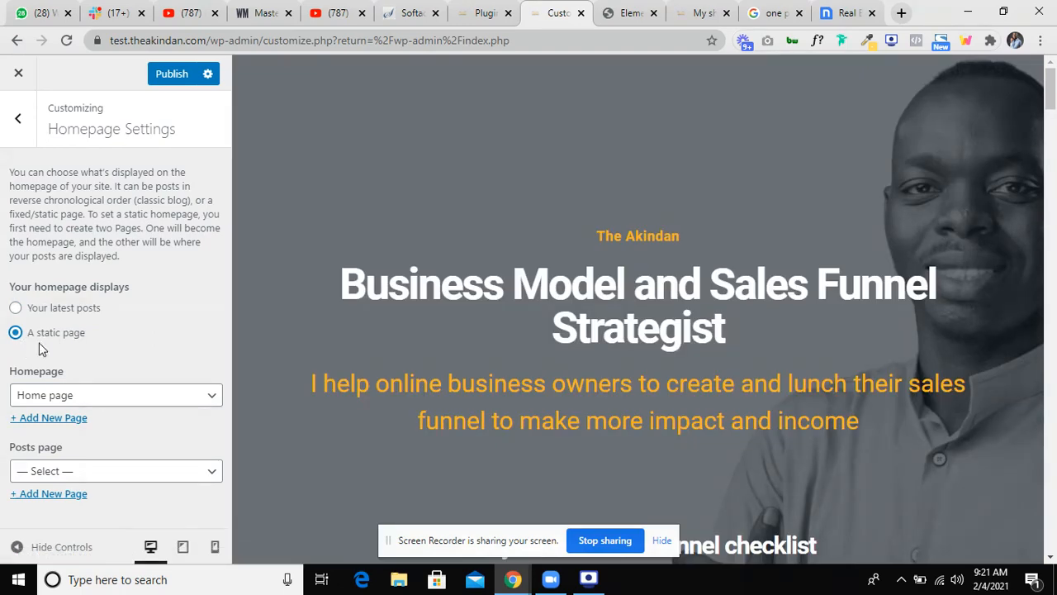
click(103, 399)
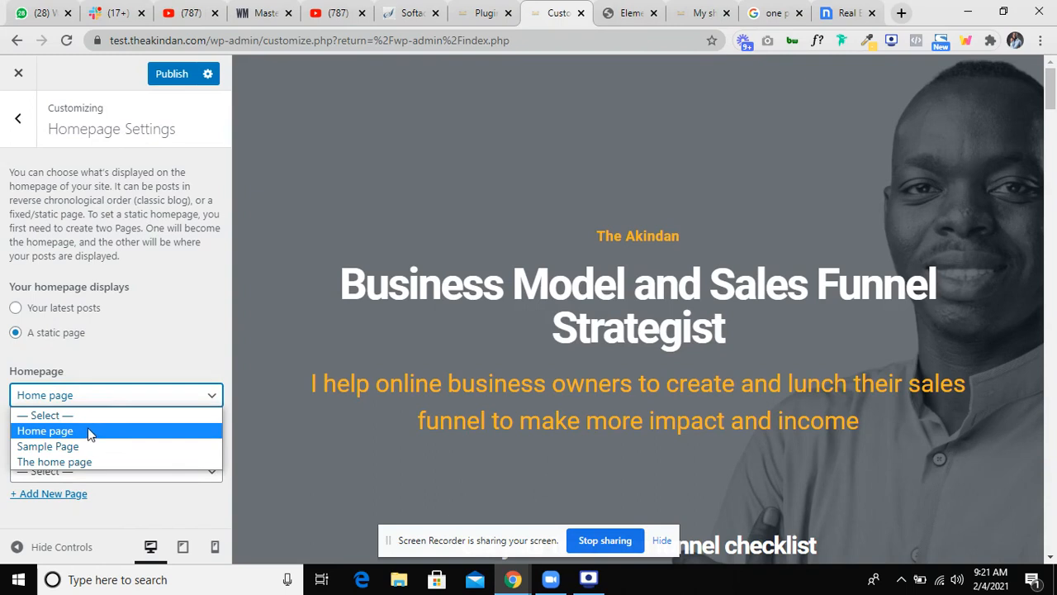
click(90, 433)
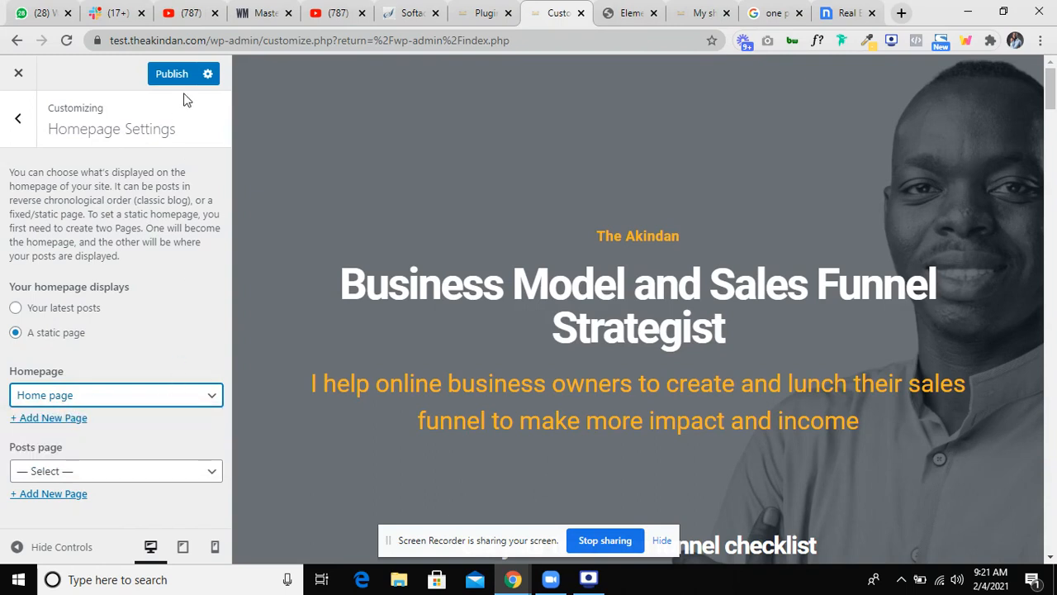
click(177, 80)
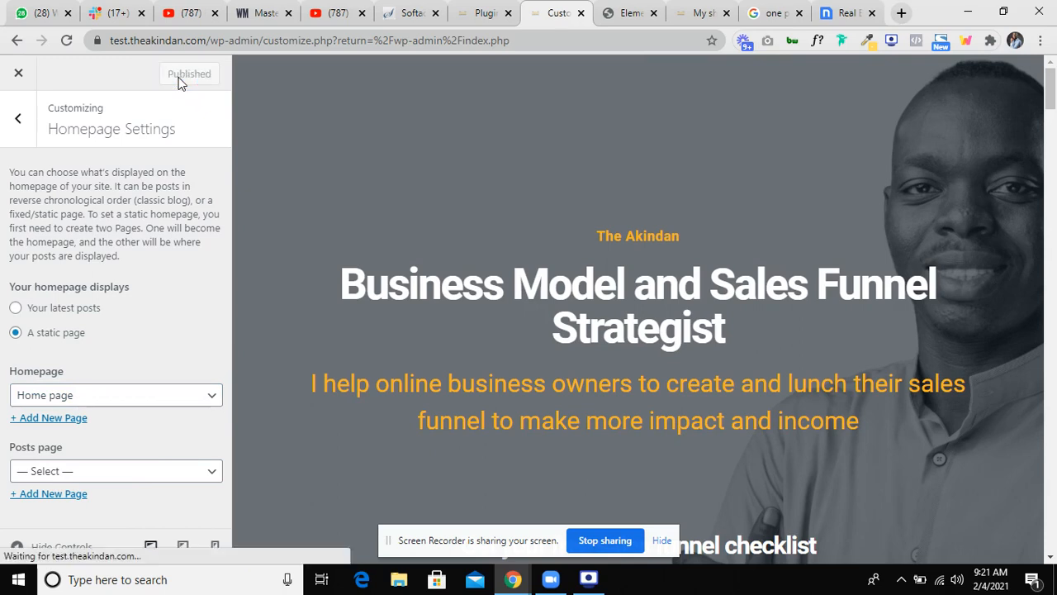
Close the customizer and open the list of installed themes from the WordPress dashboard.
click(20, 76)
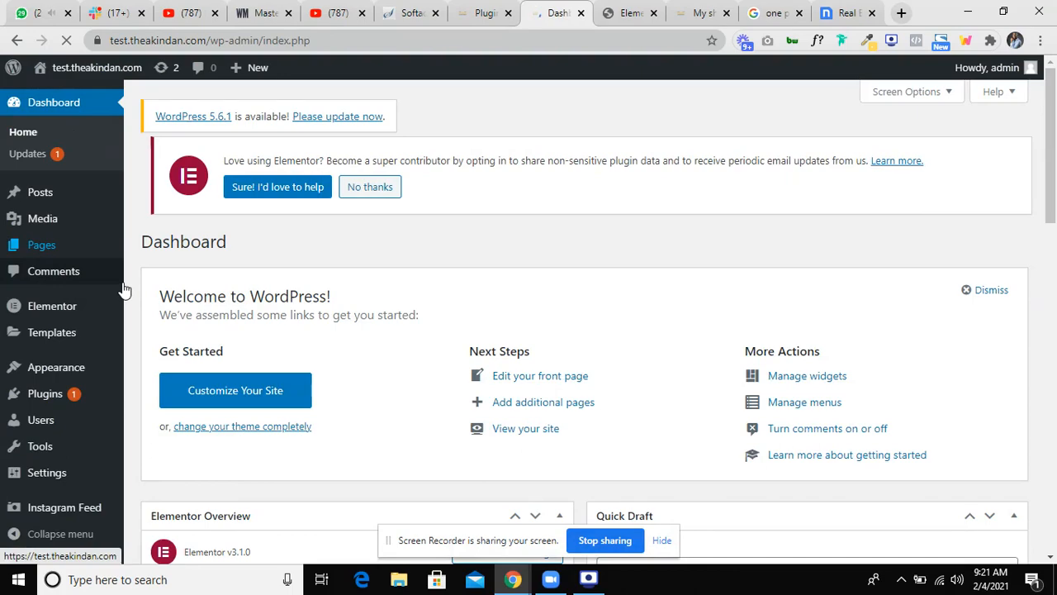
scroll(124, 292, down, 3)
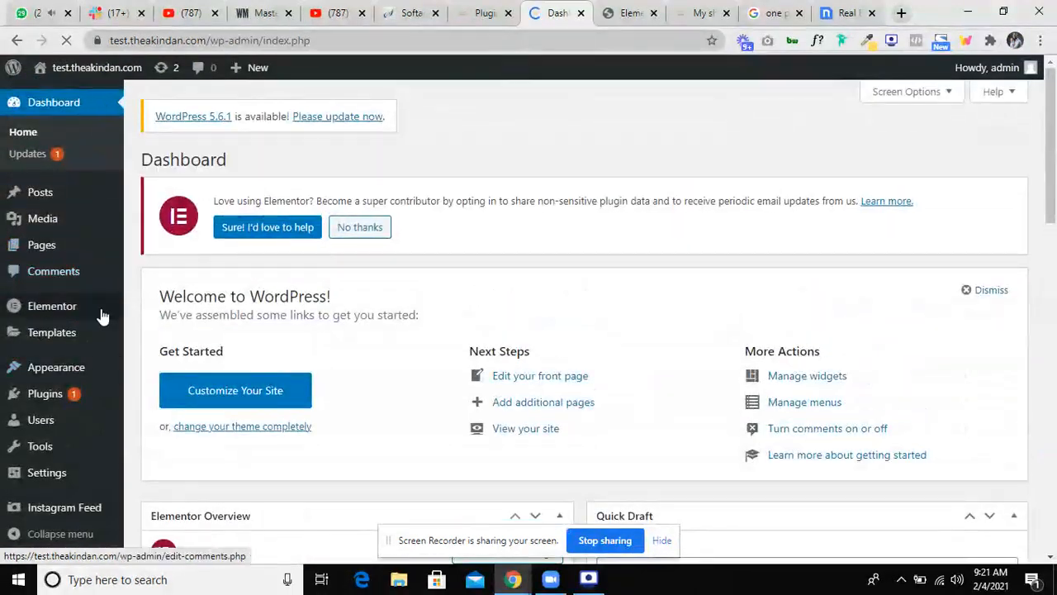
scroll(101, 314, down, 2)
mouse_move(101, 316)
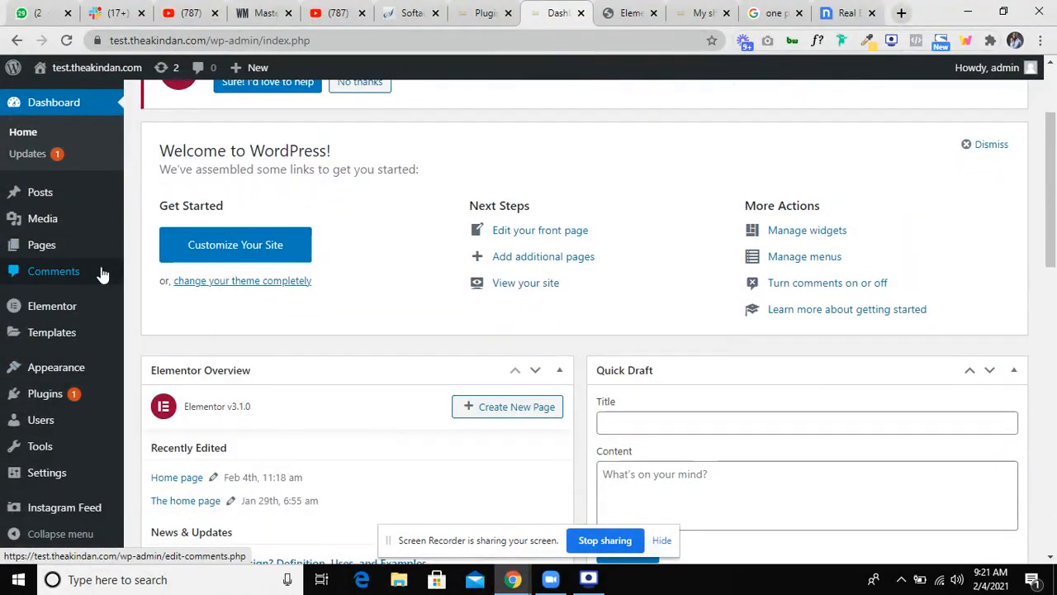
scroll(102, 273, down, 2)
scroll(101, 273, up, 3)
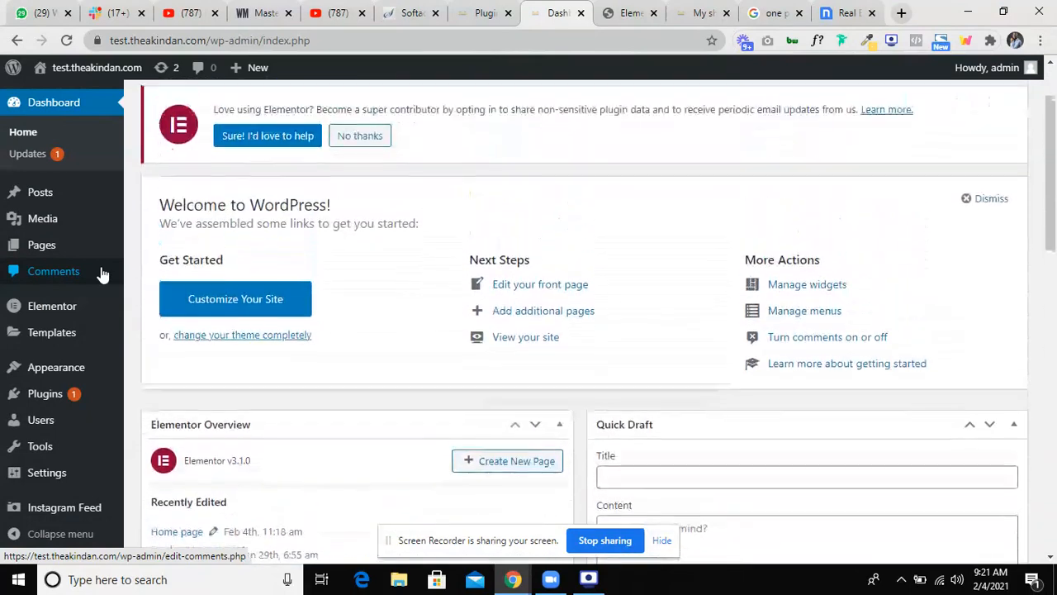
click(53, 270)
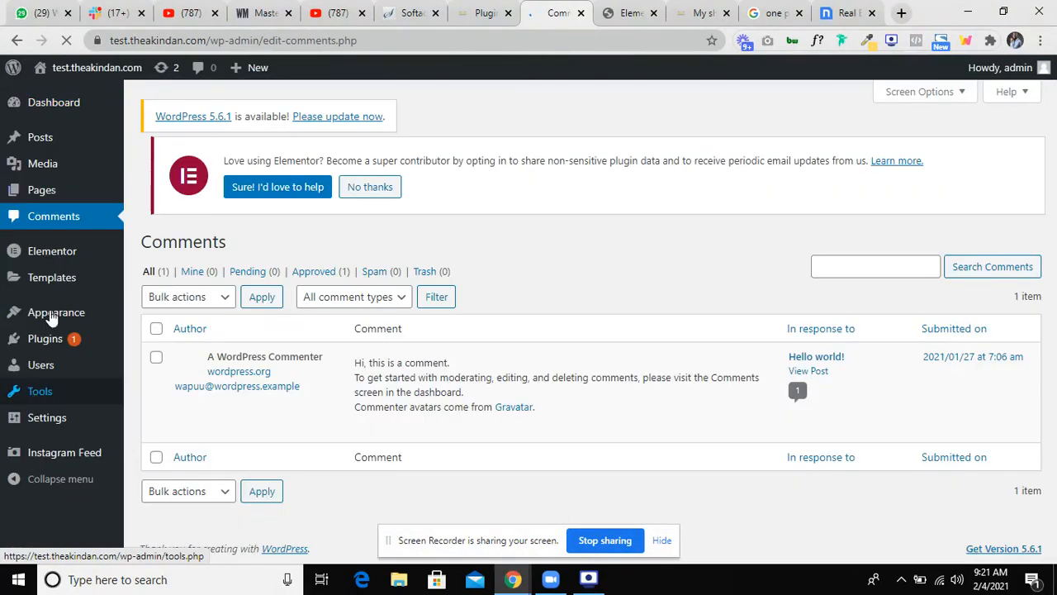
mouse_move(65, 314)
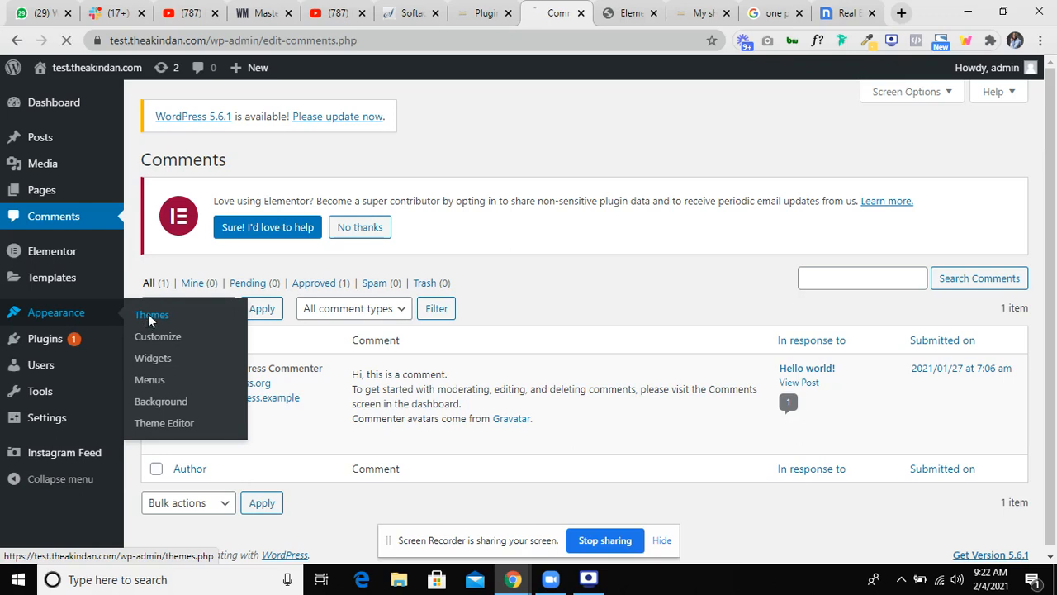
click(150, 318)
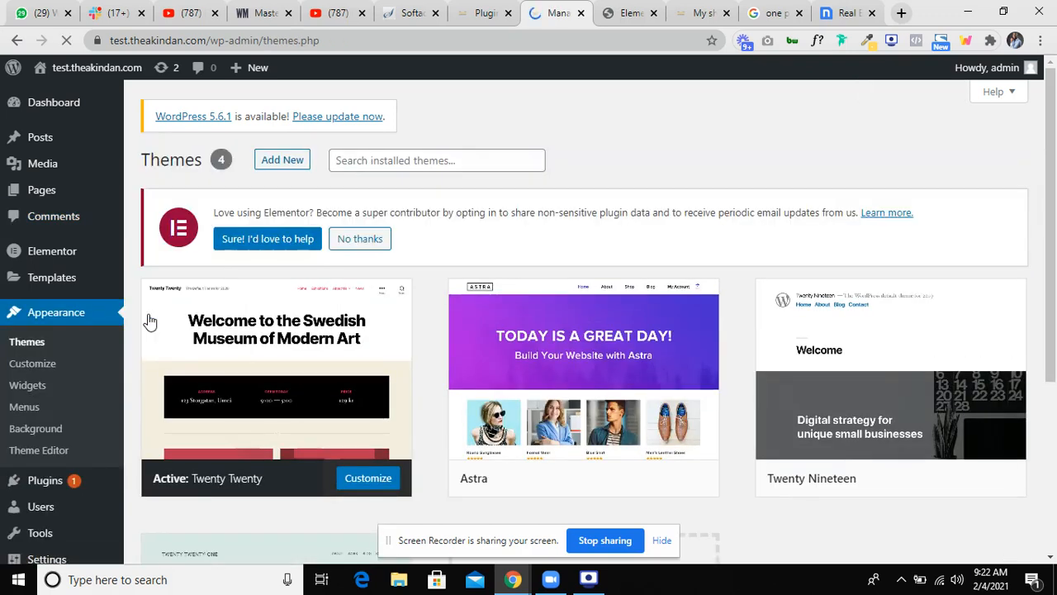
Review the installed themes and search the themes available to add for "astra".
mouse_move(604, 294)
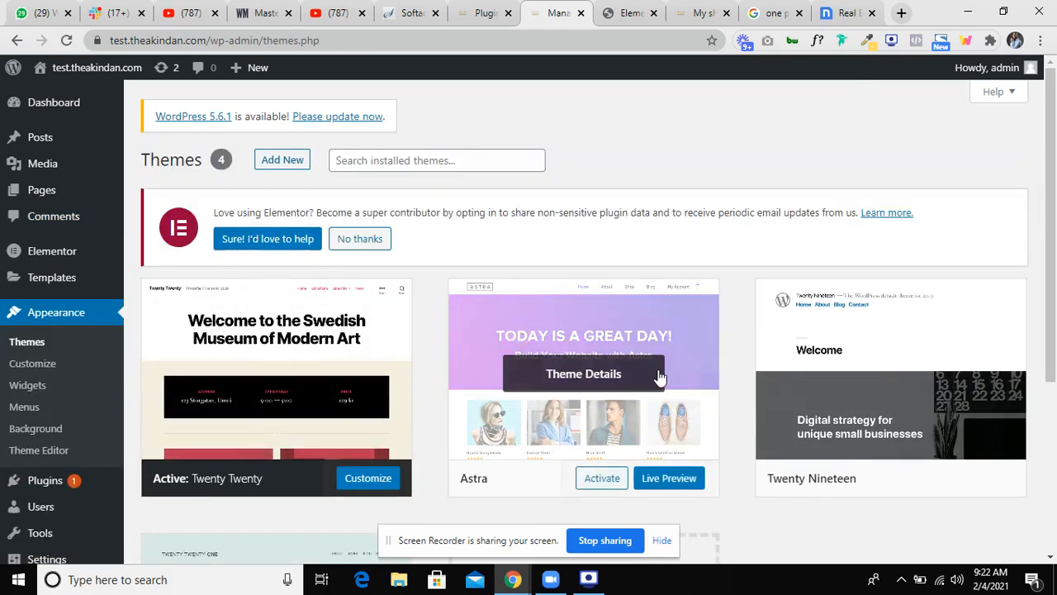
scroll(659, 378, down, 3)
scroll(658, 378, up, 3)
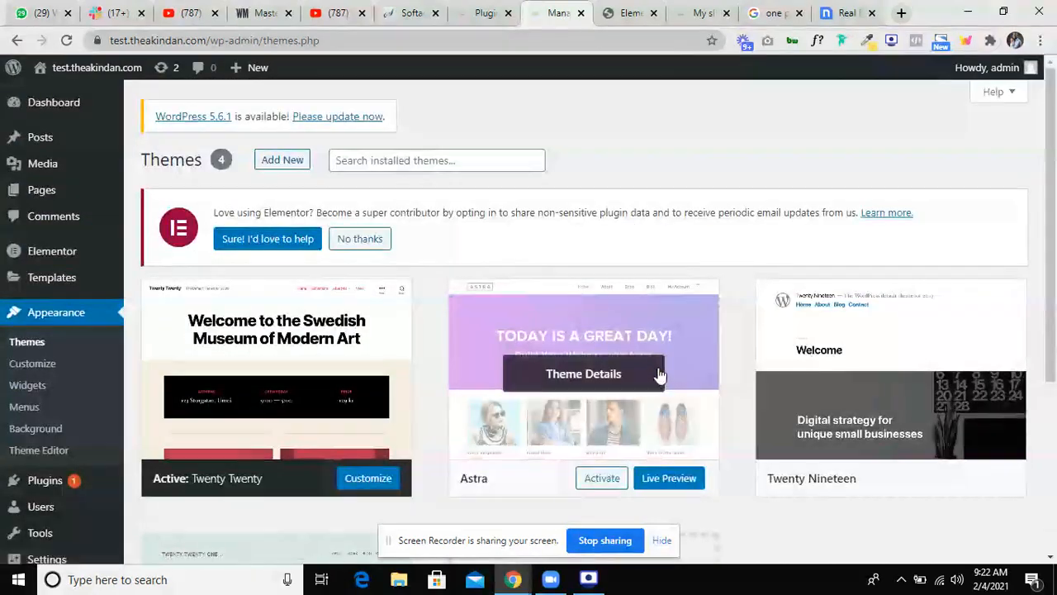
mouse_move(470, 388)
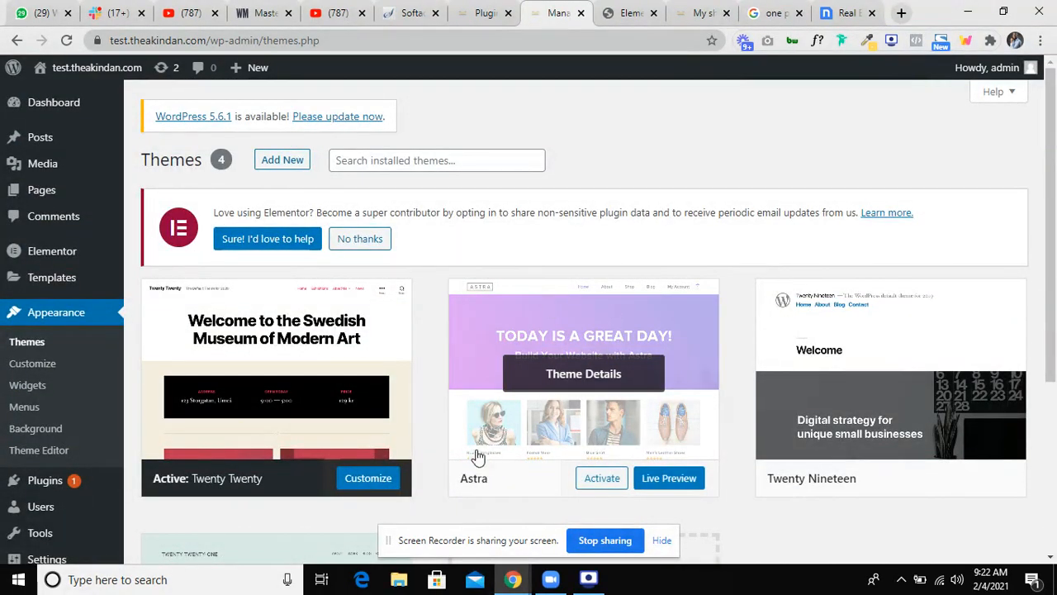
click(282, 163)
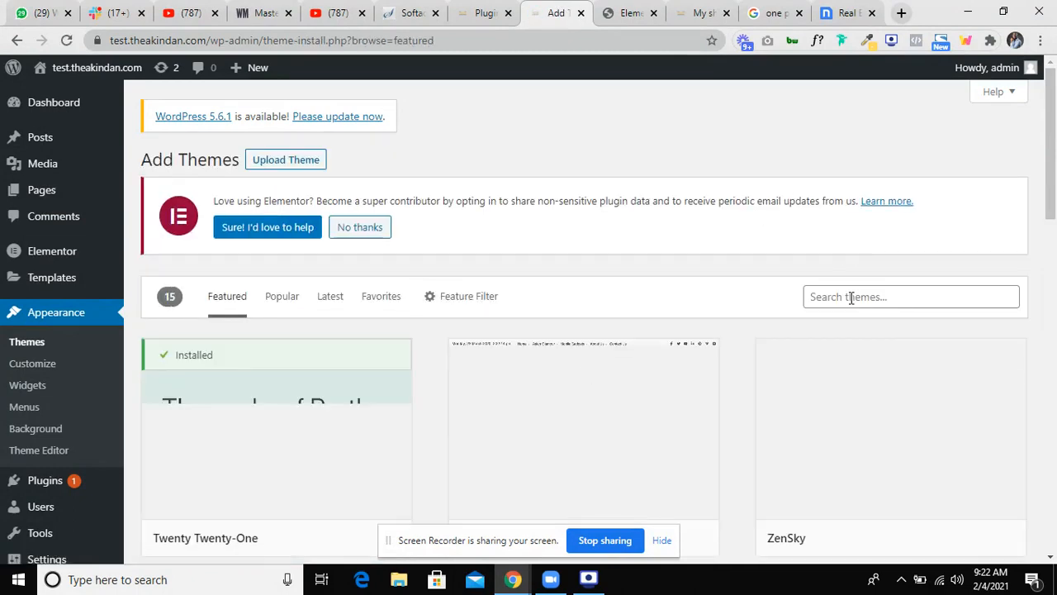
click(851, 298)
text(astra)
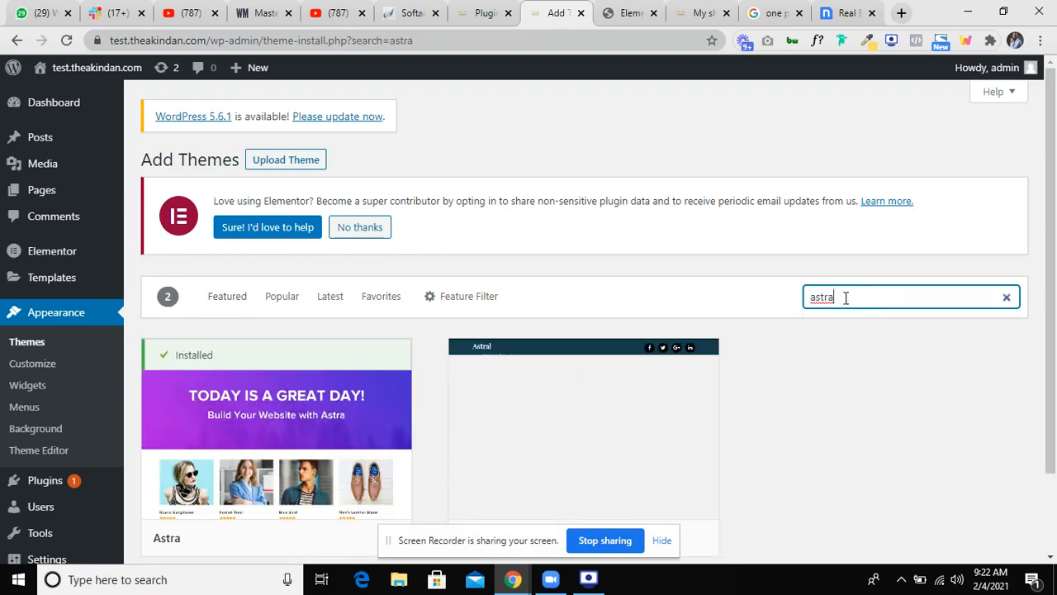
Activate the already installed Astra theme from the search results.
scroll(371, 406, down, 3)
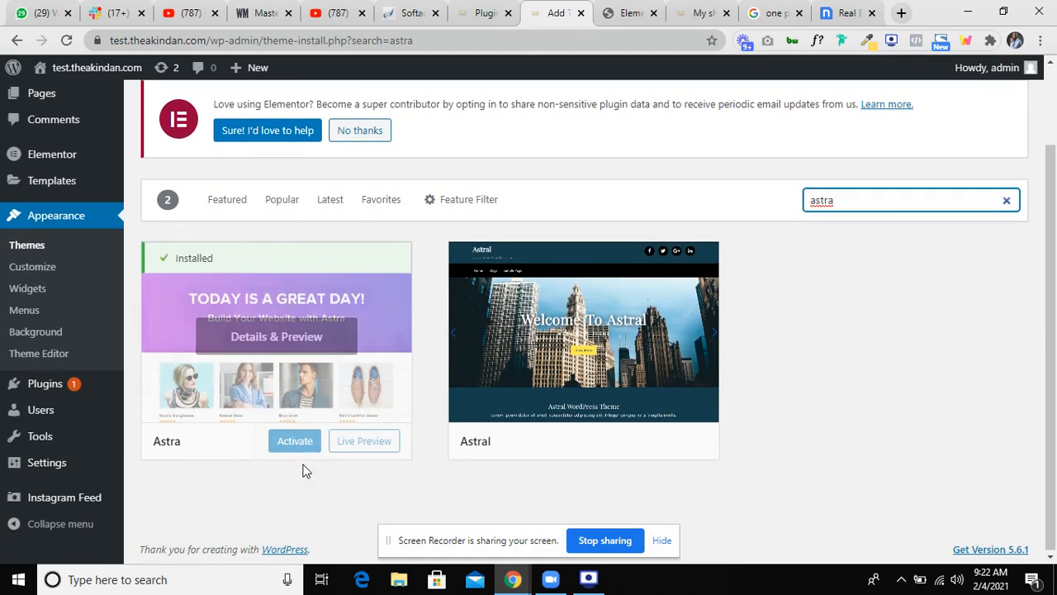
mouse_move(618, 460)
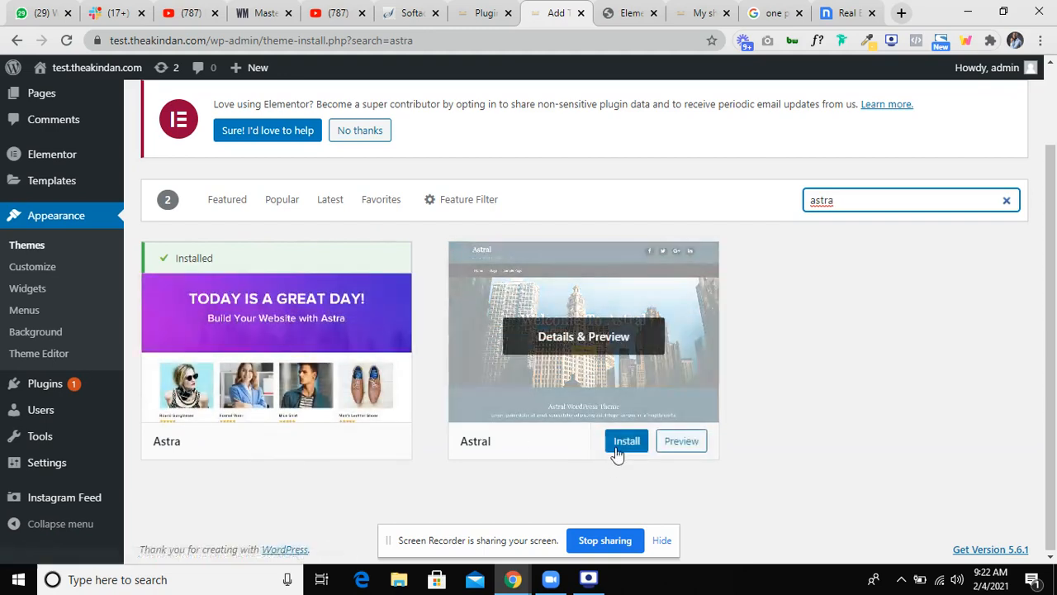
mouse_move(253, 432)
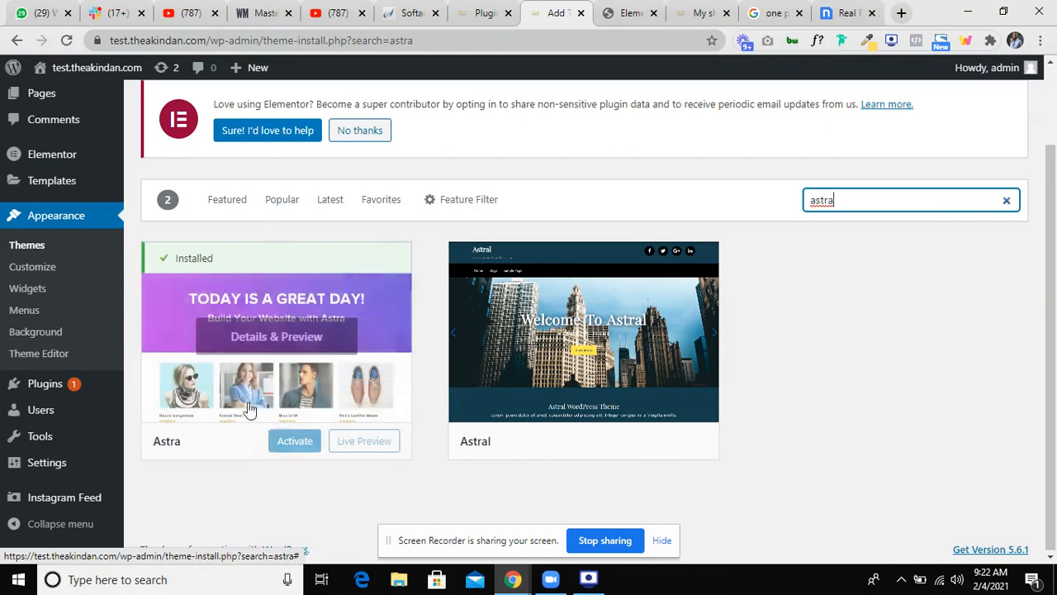
click(294, 443)
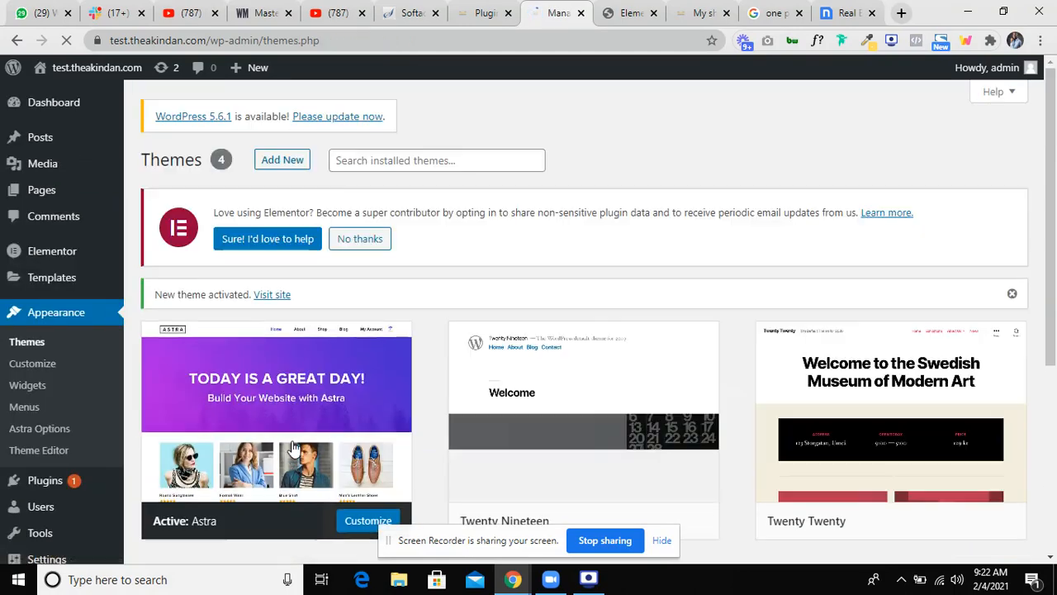
scroll(601, 305, down, 2)
scroll(601, 305, up, 2)
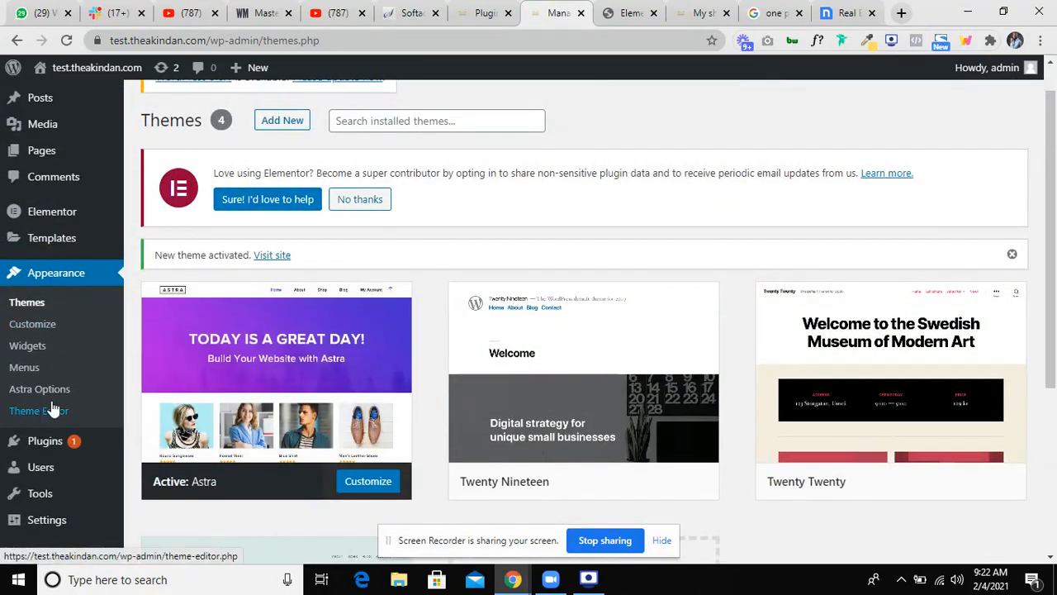
Go to the installed plugins and open the page for adding new plugins.
scroll(51, 408, down, 1)
scroll(52, 408, down, 1)
mouse_move(46, 405)
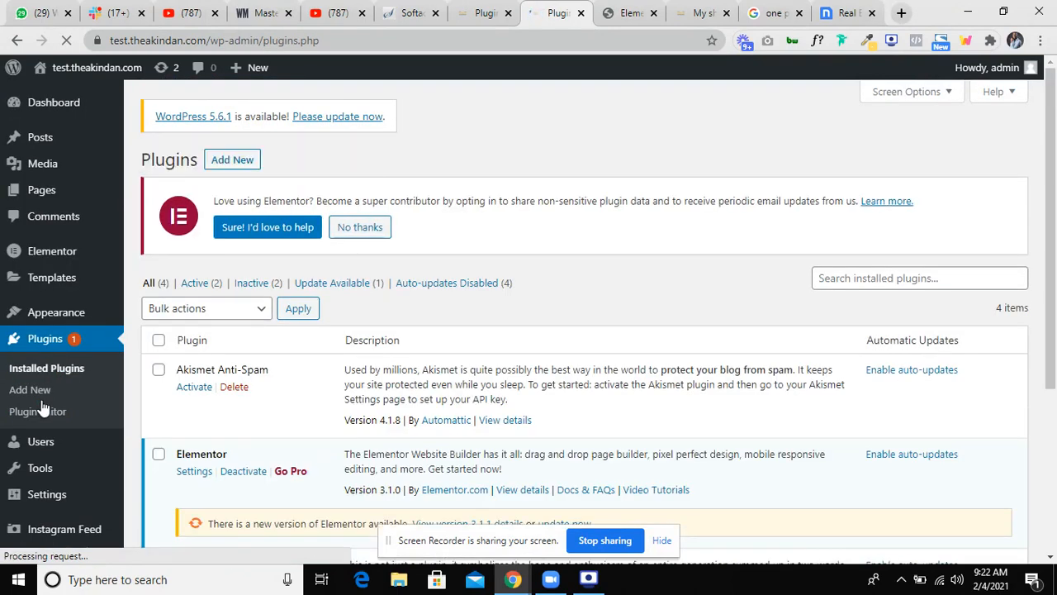
click(240, 163)
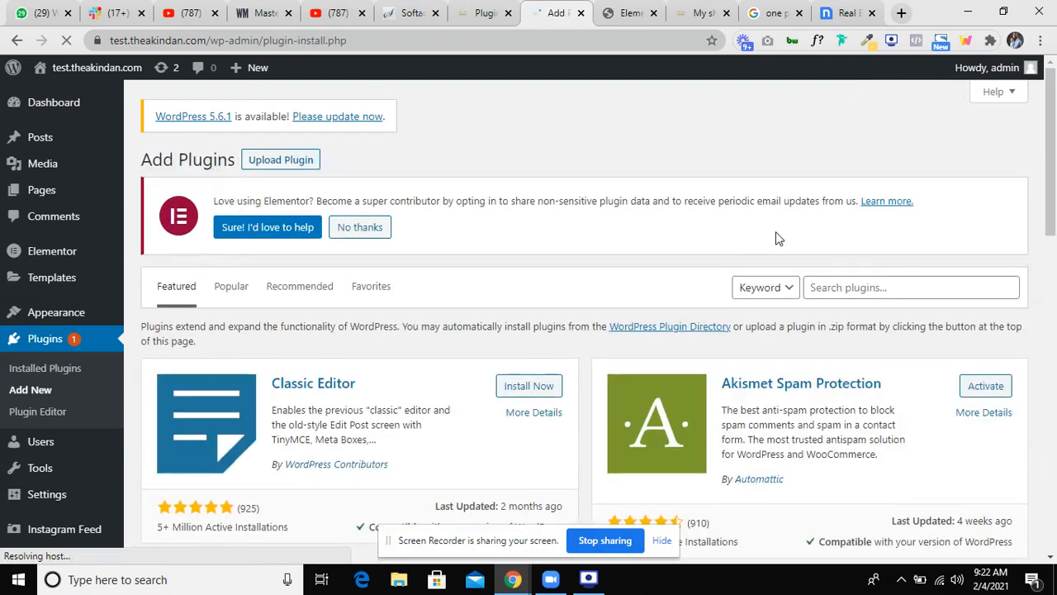
Search the plugins available to add for "Elementor header".
click(870, 286)
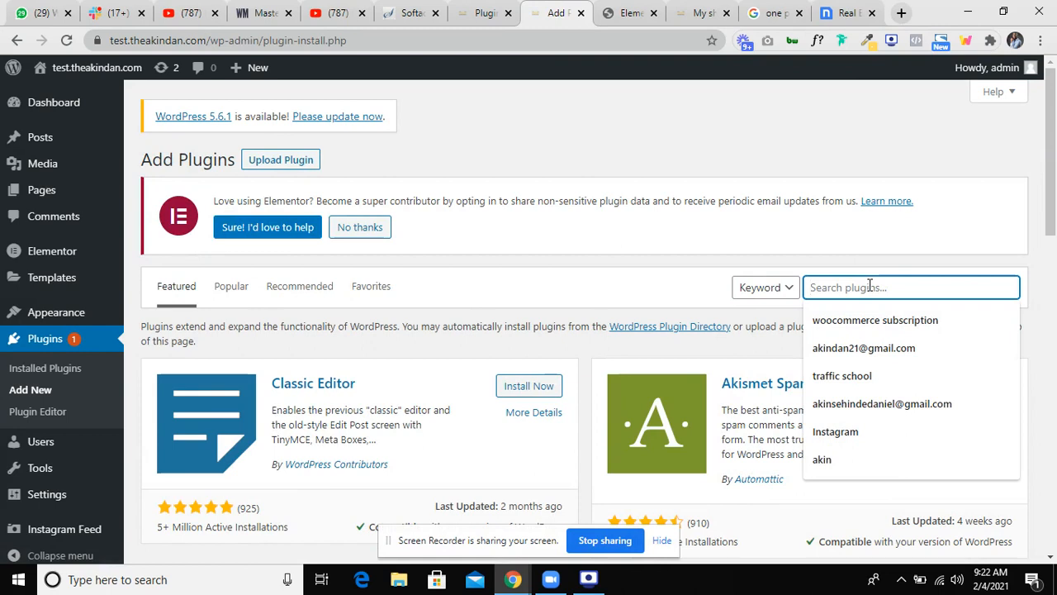
text(E)
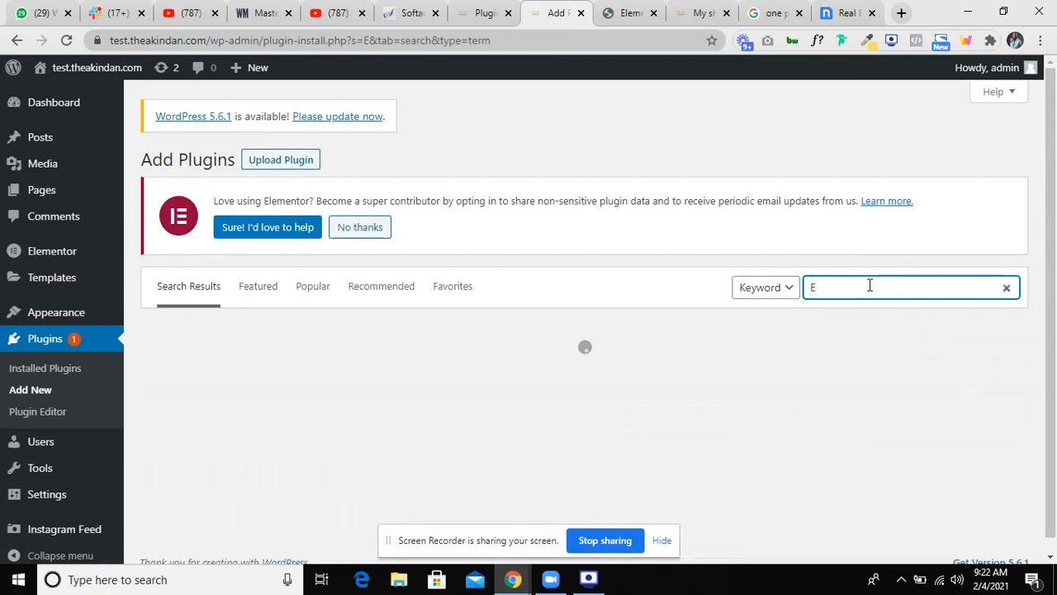
text(le)
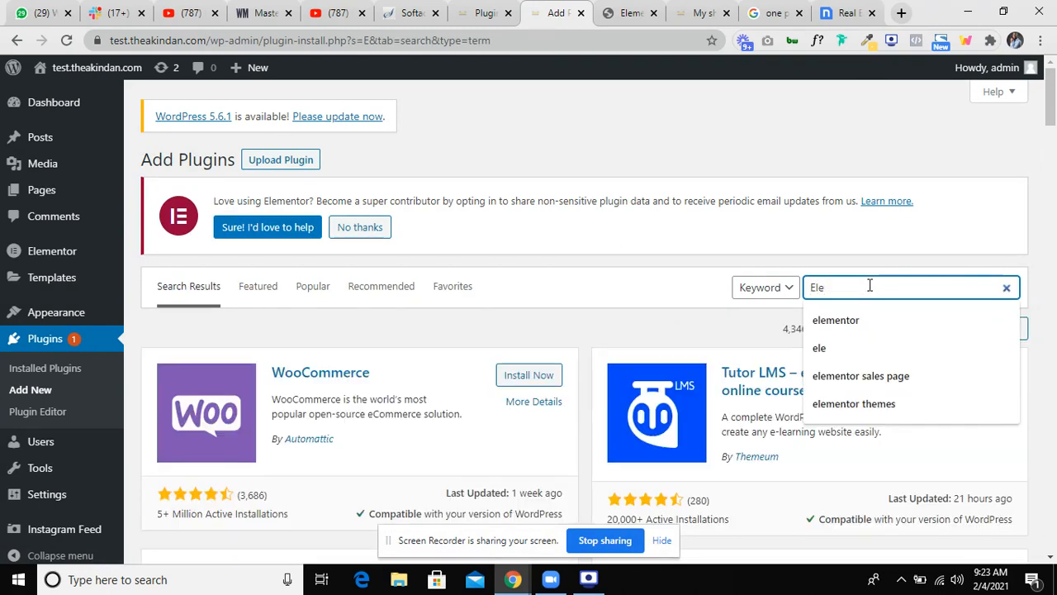
text(me)
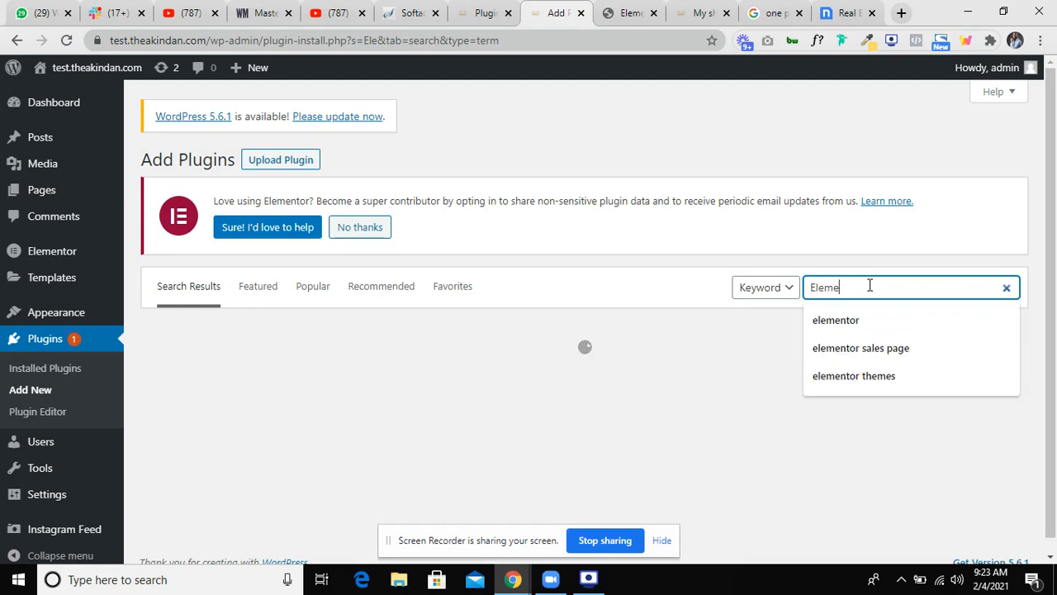
text(ntoo)
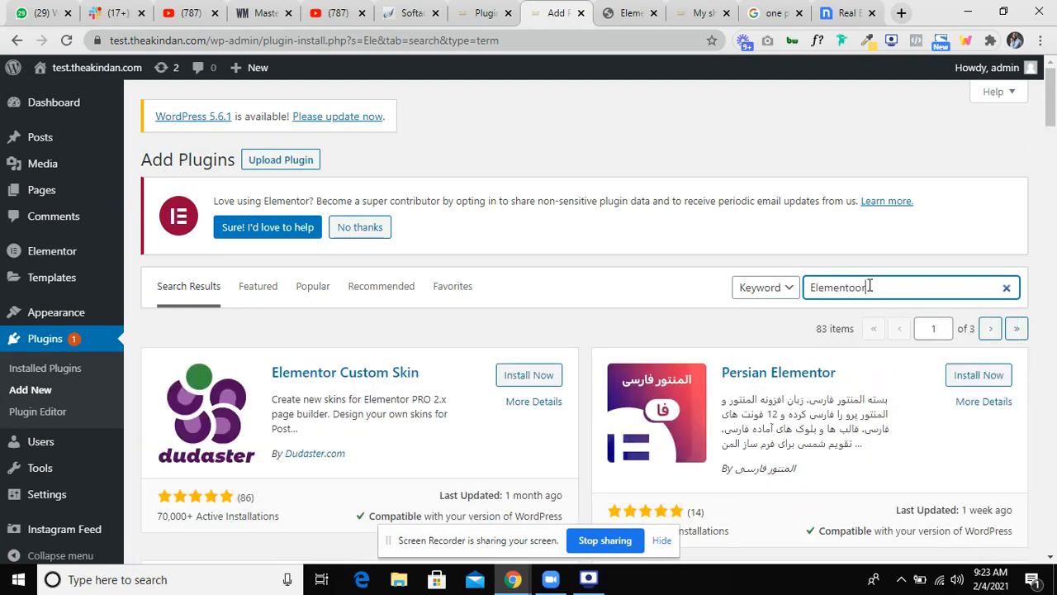
text(r)
key(BackSpace)
key(BackSpace)
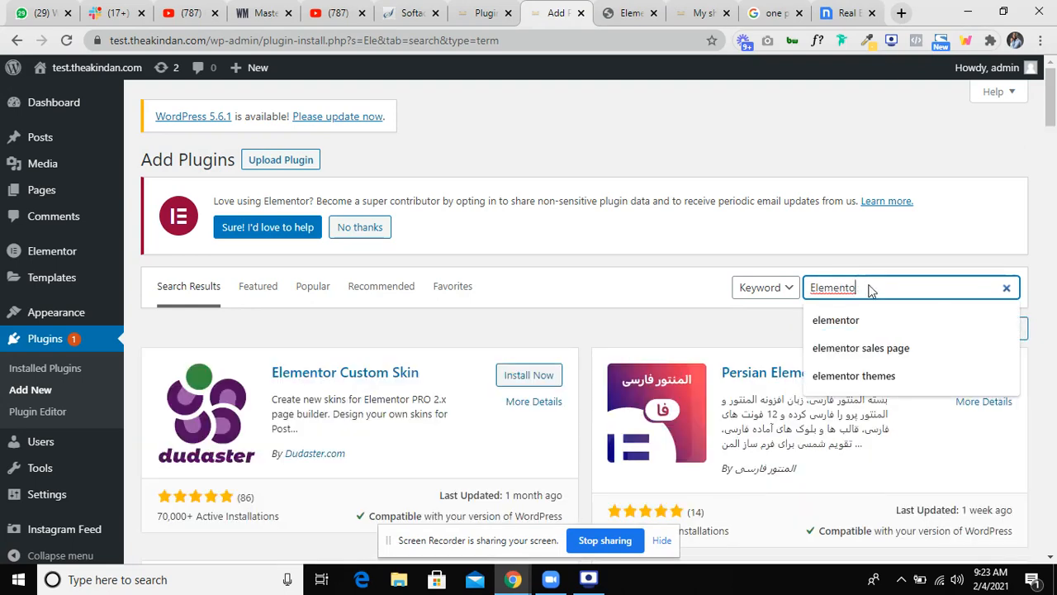
text(r)
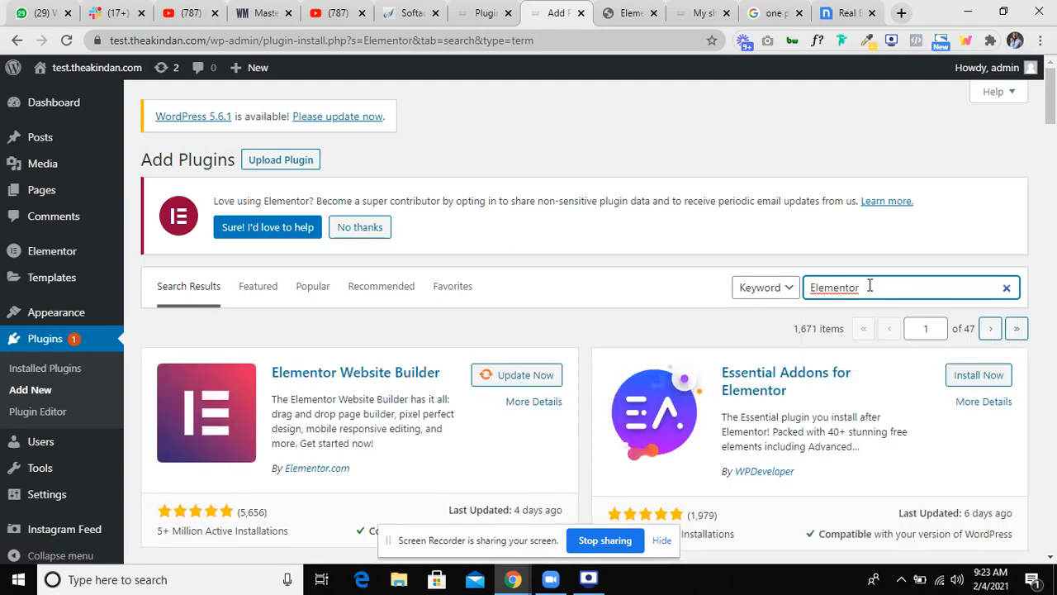
text( hea)
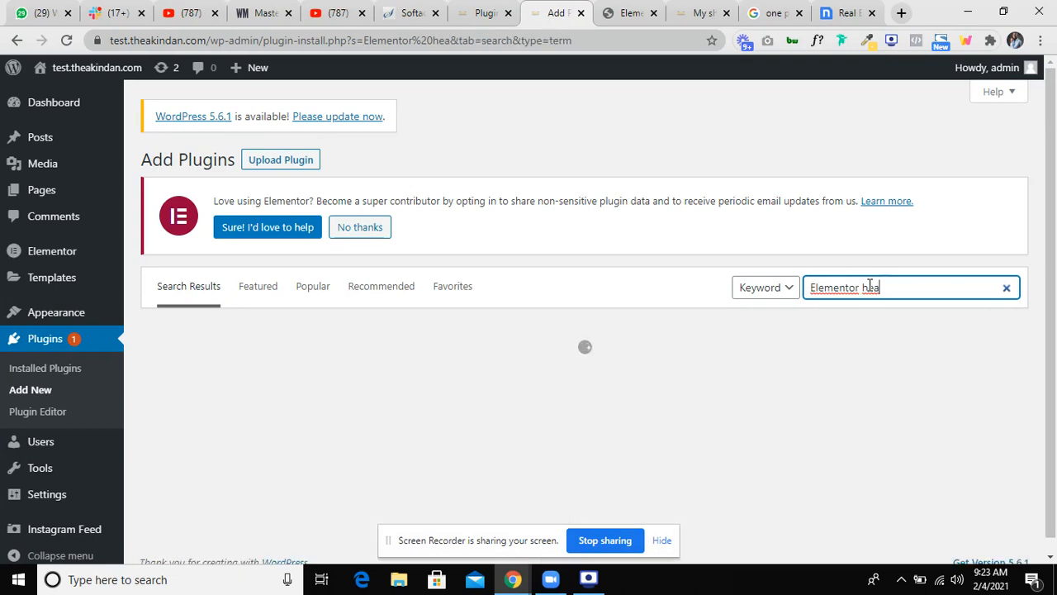
text(der)
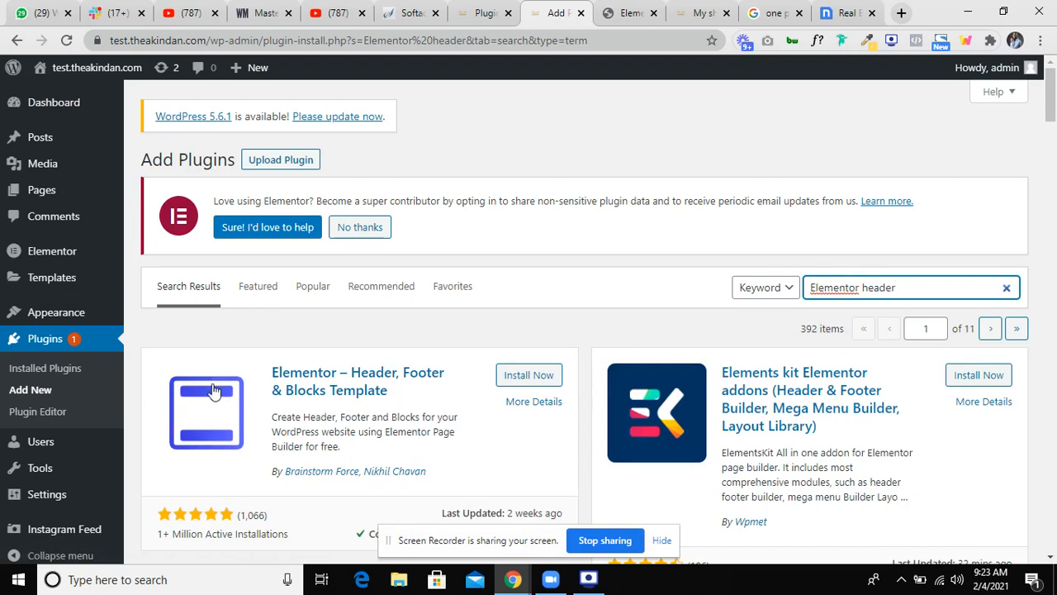
Install and activate the "Elementor – Header, Footer & Blocks Template" plugin from the search results.
click(540, 378)
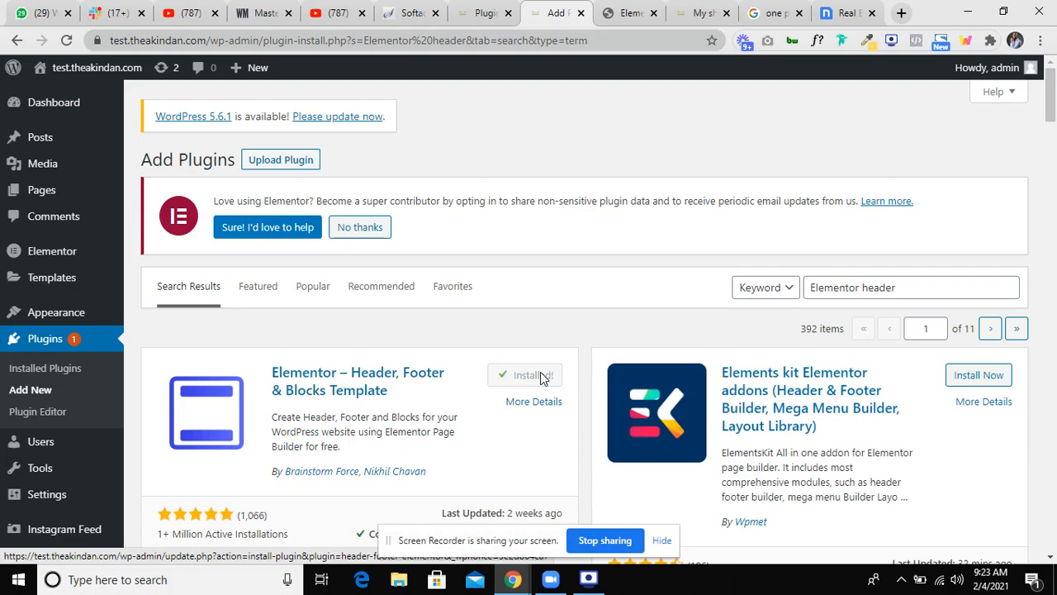
click(535, 377)
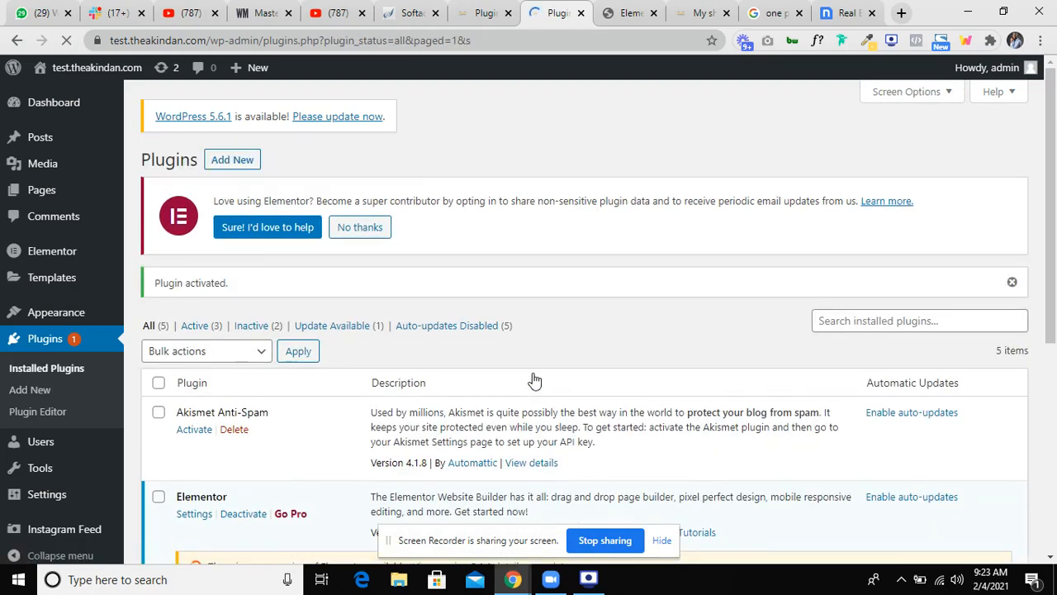
scroll(534, 378, down, 5)
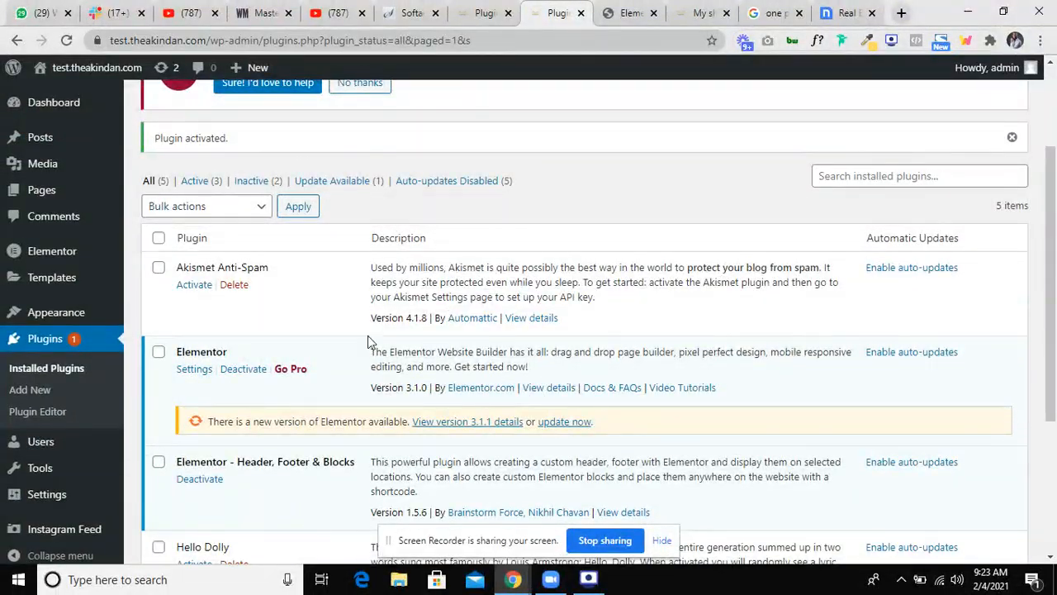
Open the list of Header Footer & Blocks templates and move the "Header D" template to the trash.
scroll(242, 355, up, 3)
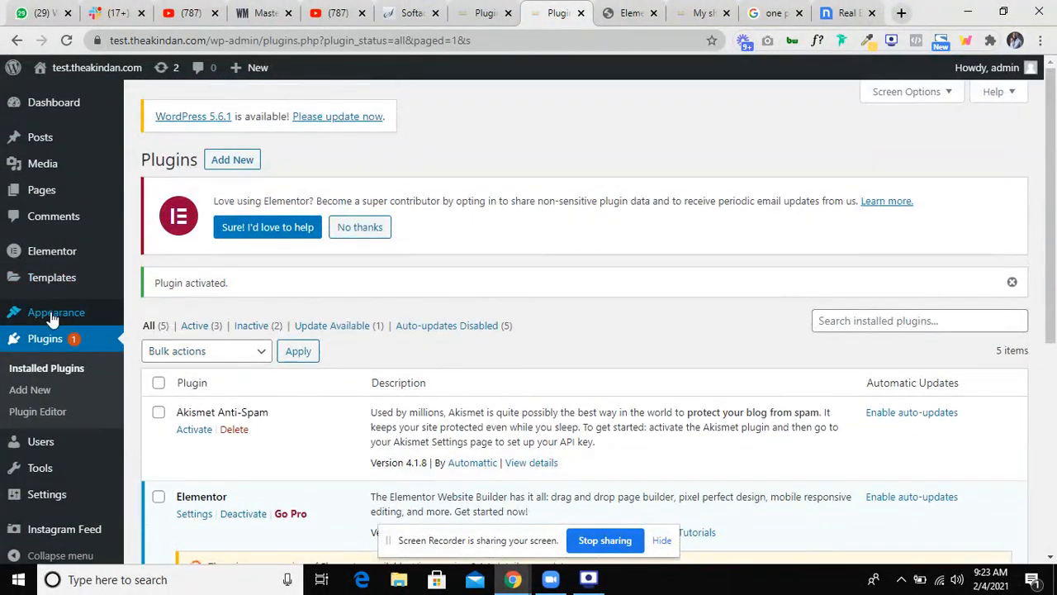
mouse_move(51, 318)
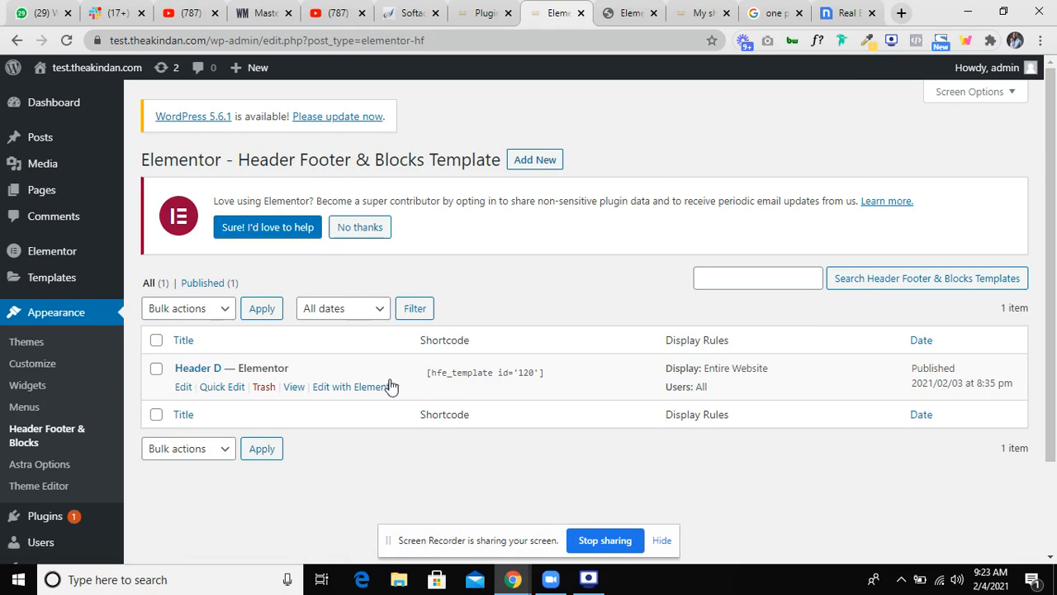
click(264, 388)
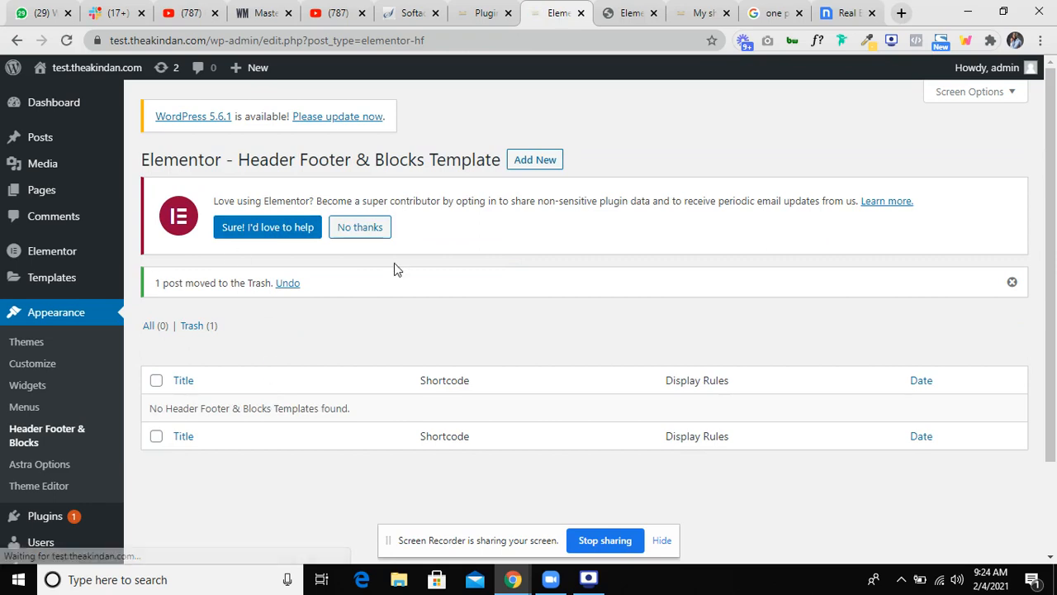
Add a new Header Footer & Blocks template titled "Header" and set its type of template to Header.
click(539, 162)
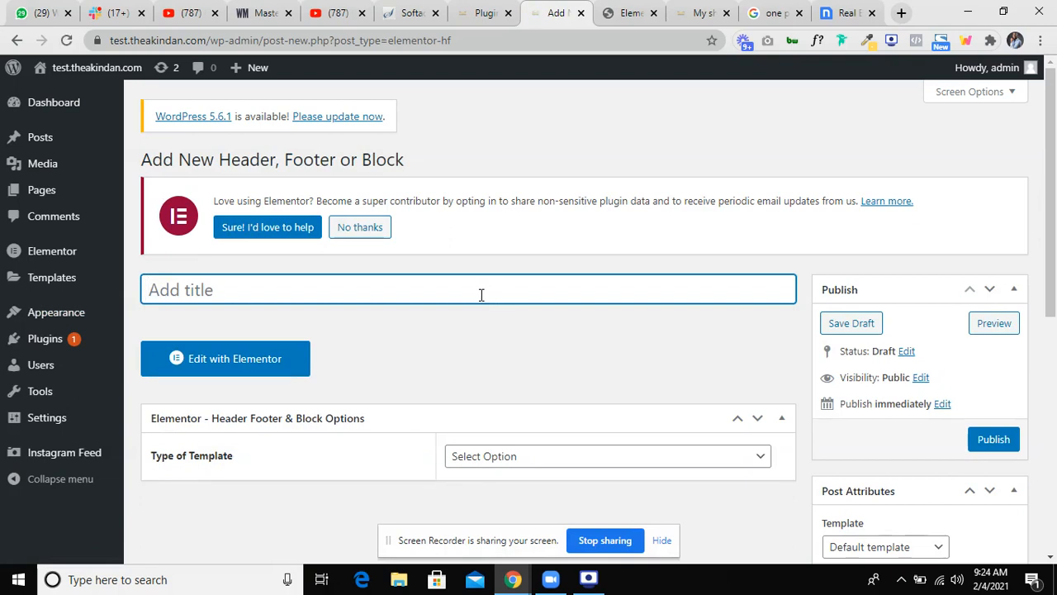
text(H)
key(BackSpace)
text(Header)
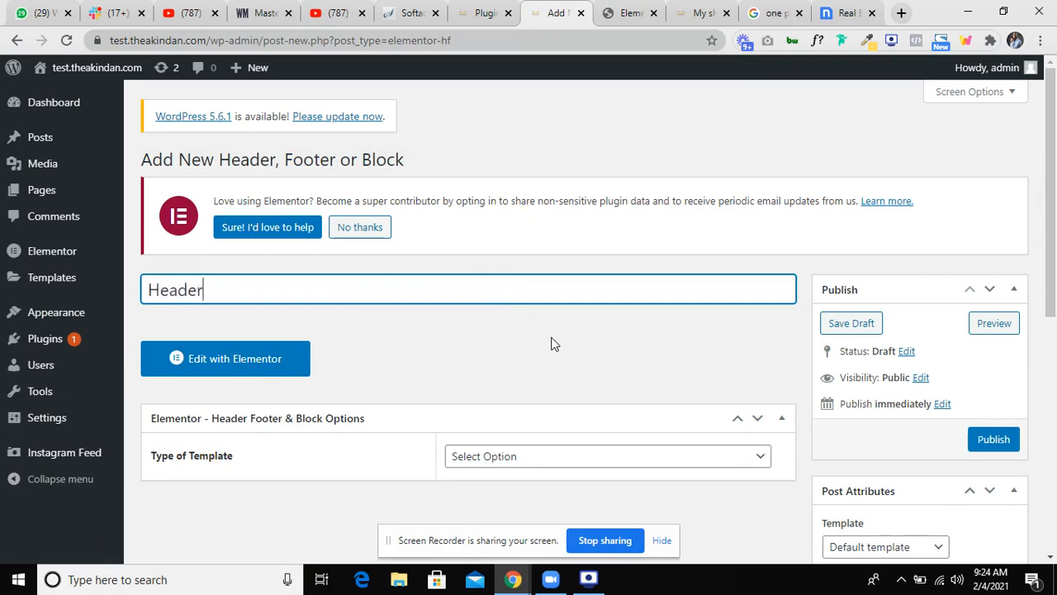
scroll(553, 344, down, 2)
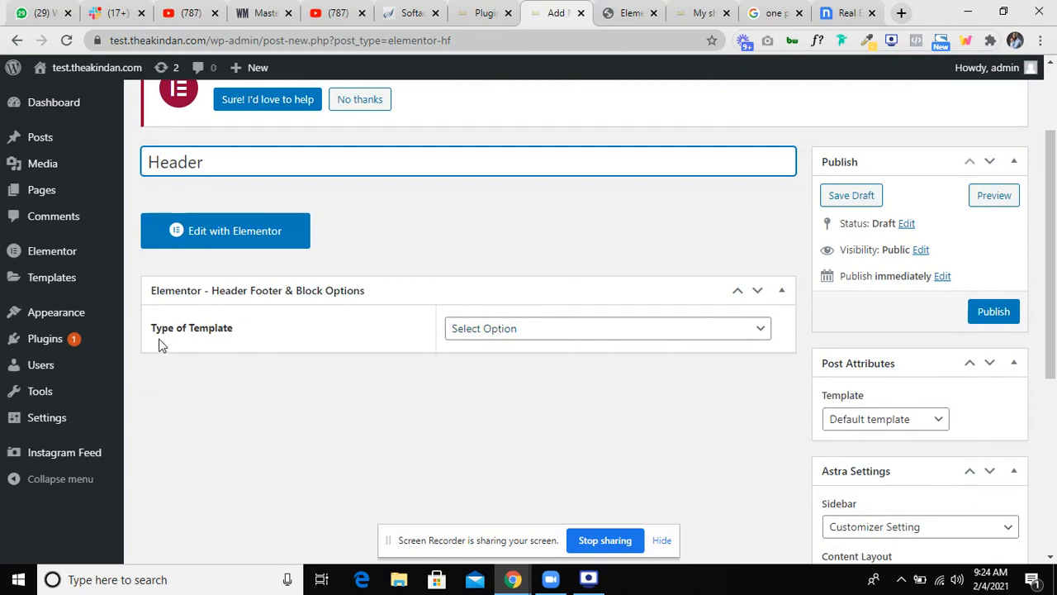
click(759, 335)
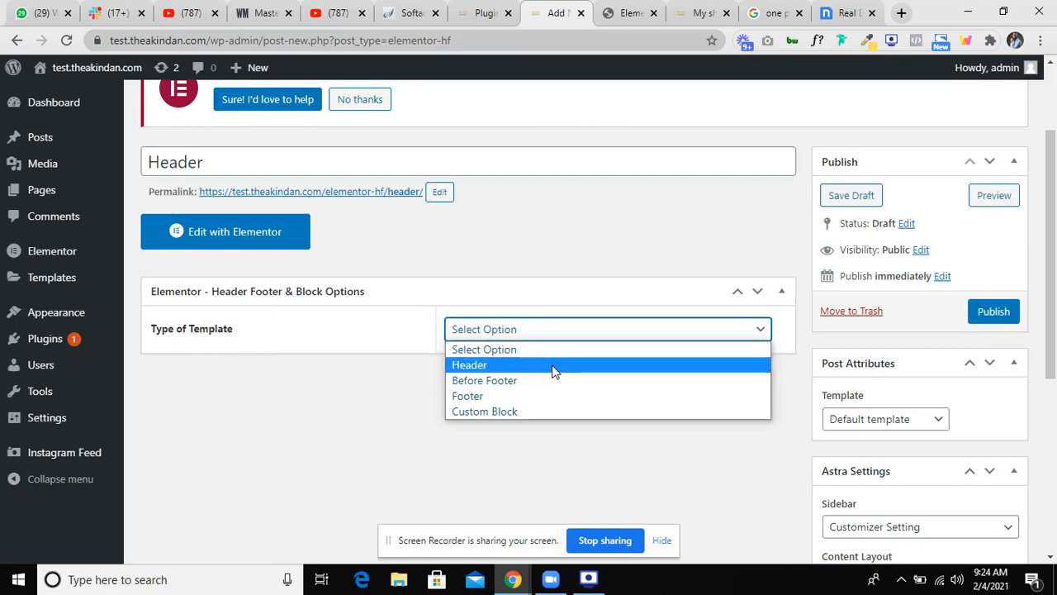
click(478, 369)
Set the header template to display on the Entire Website and for All user roles.
scroll(478, 369, down, 2)
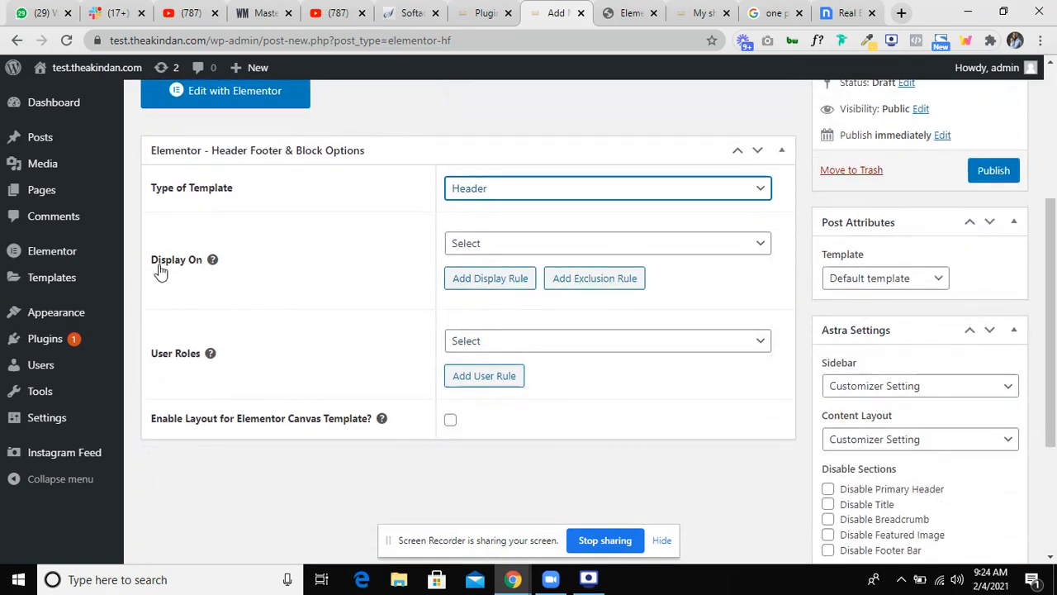
click(710, 244)
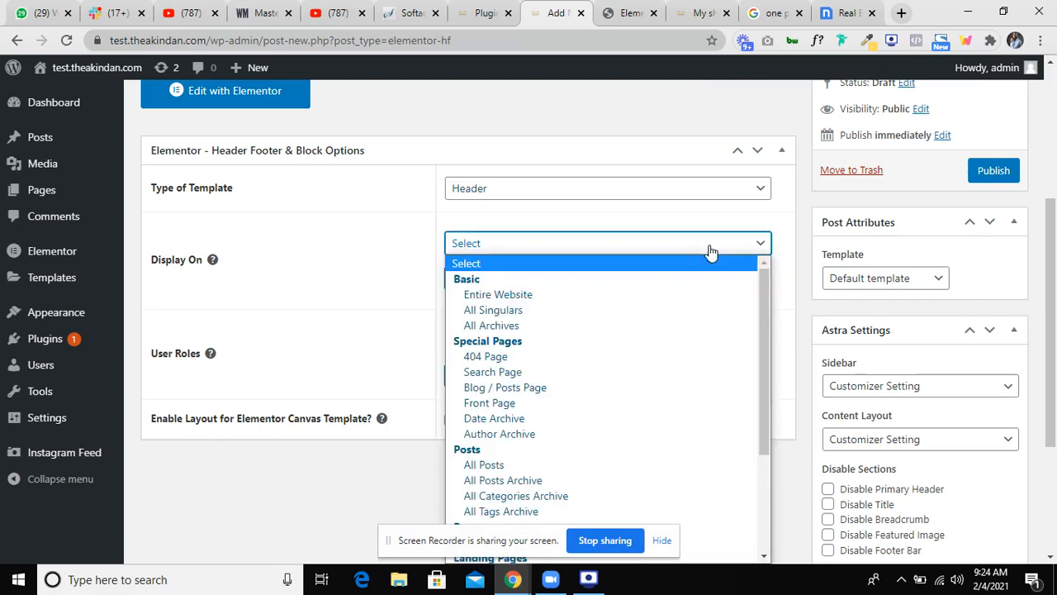
click(535, 297)
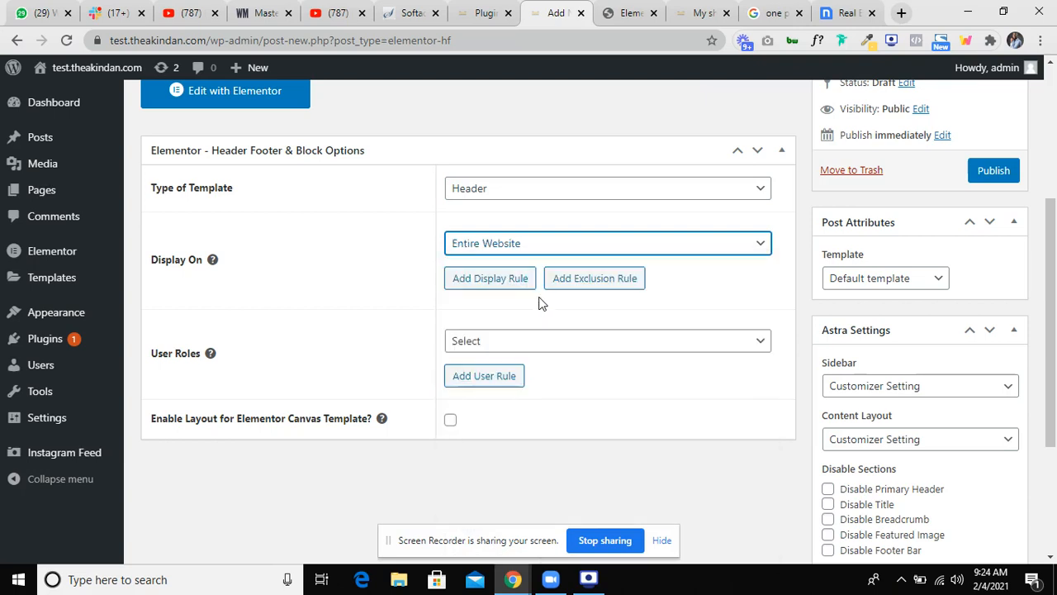
scroll(500, 307, down, 1)
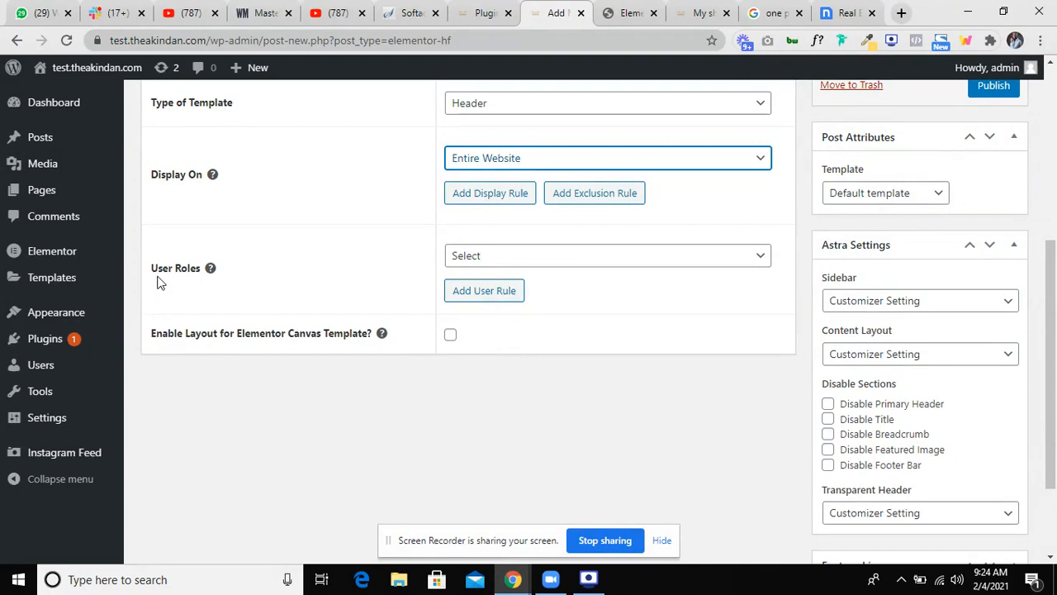
click(758, 260)
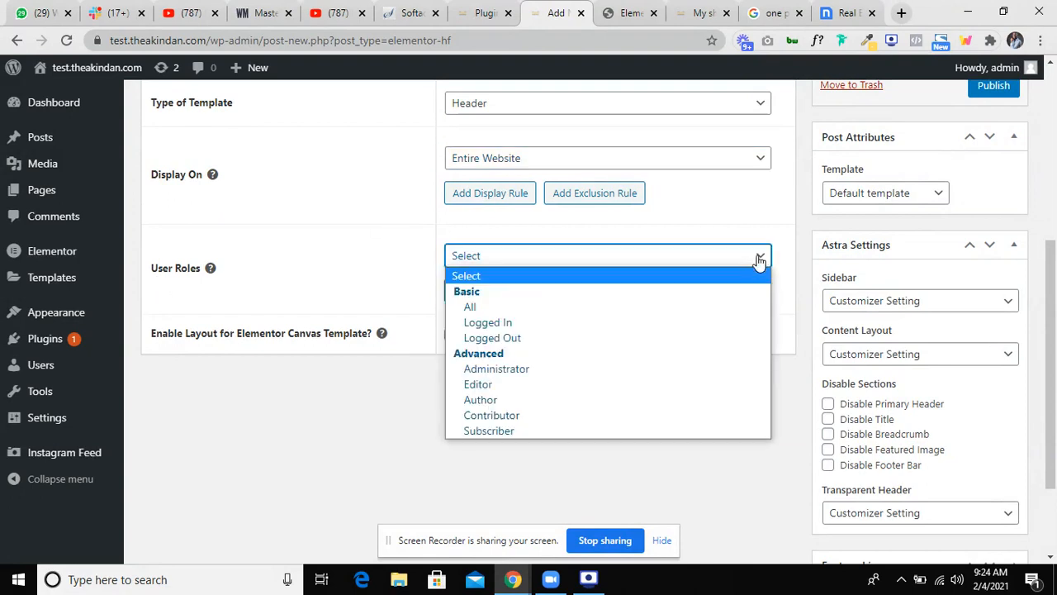
click(583, 308)
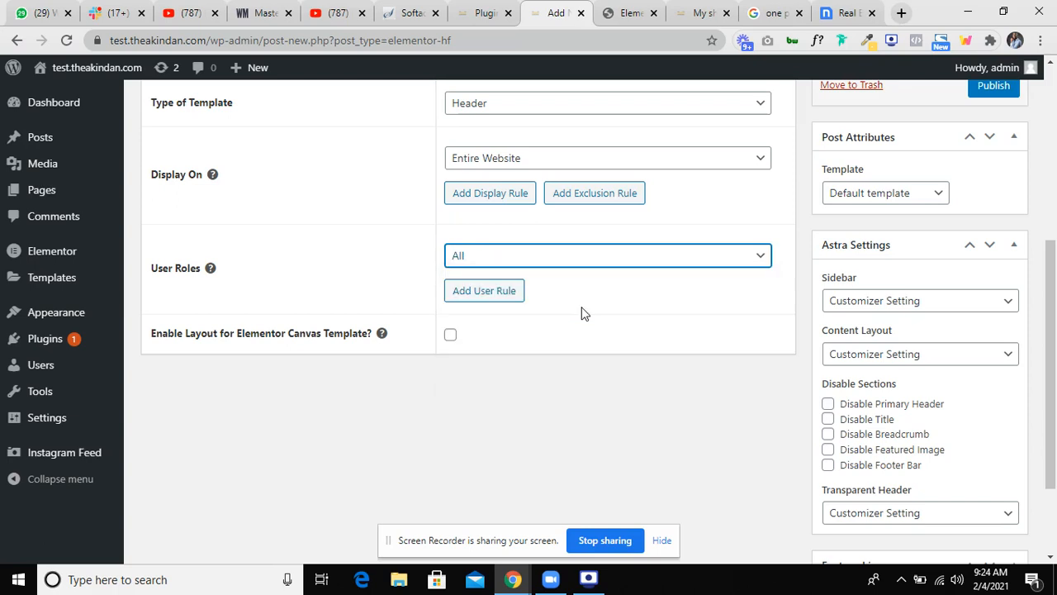
Enable the header layout for the Elementor Canvas Template and save the template as a draft.
click(351, 280)
scroll(356, 281, down, 1)
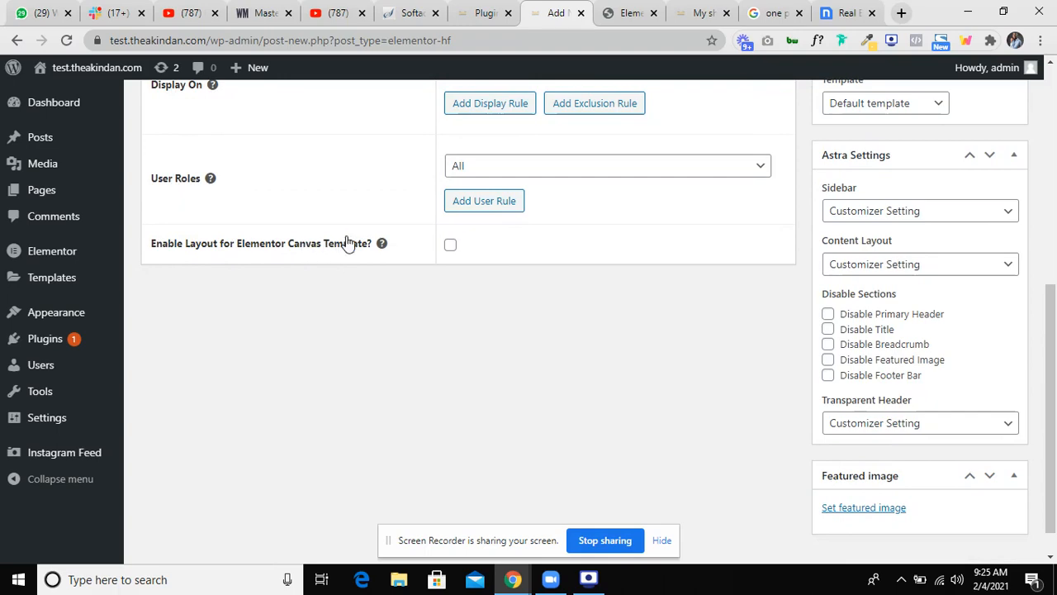
click(451, 246)
scroll(553, 268, up, 3)
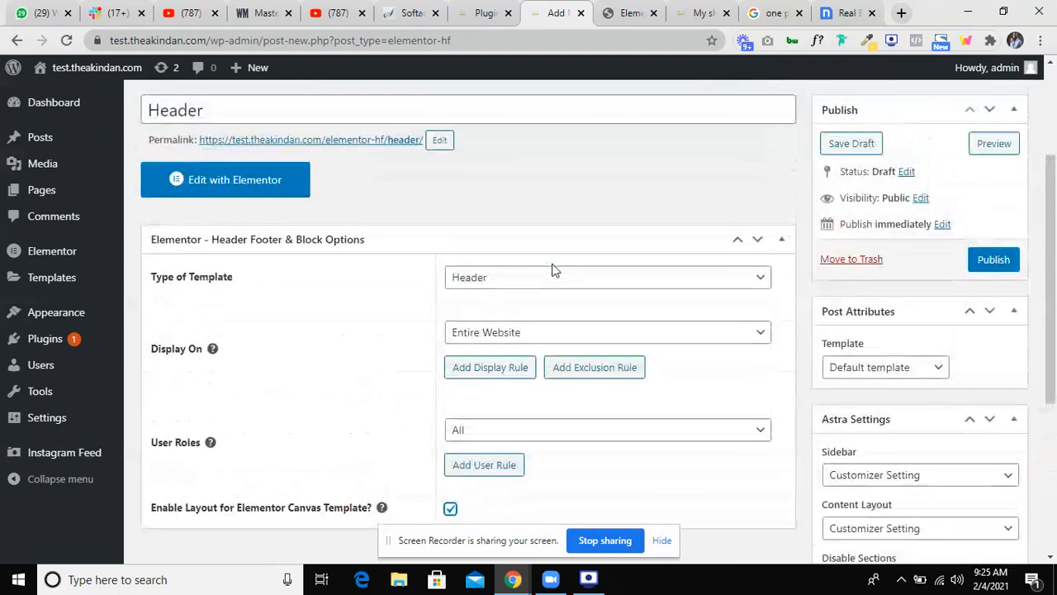
scroll(553, 268, up, 2)
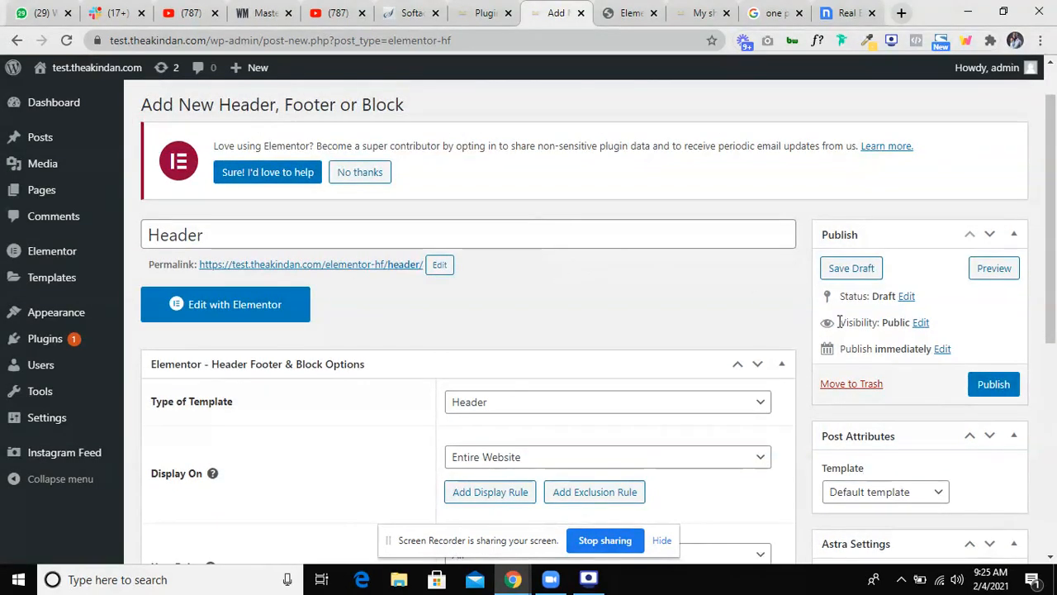
click(846, 267)
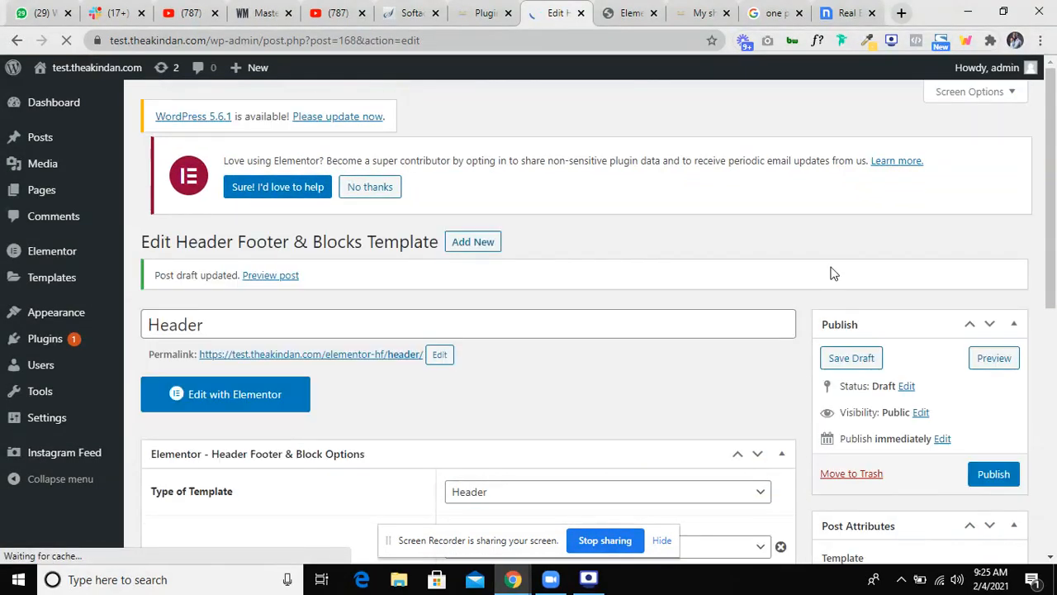
Open the header template in the Elementor editor and add a two-column section with a narrow first and a wide second column.
scroll(561, 380, down, 3)
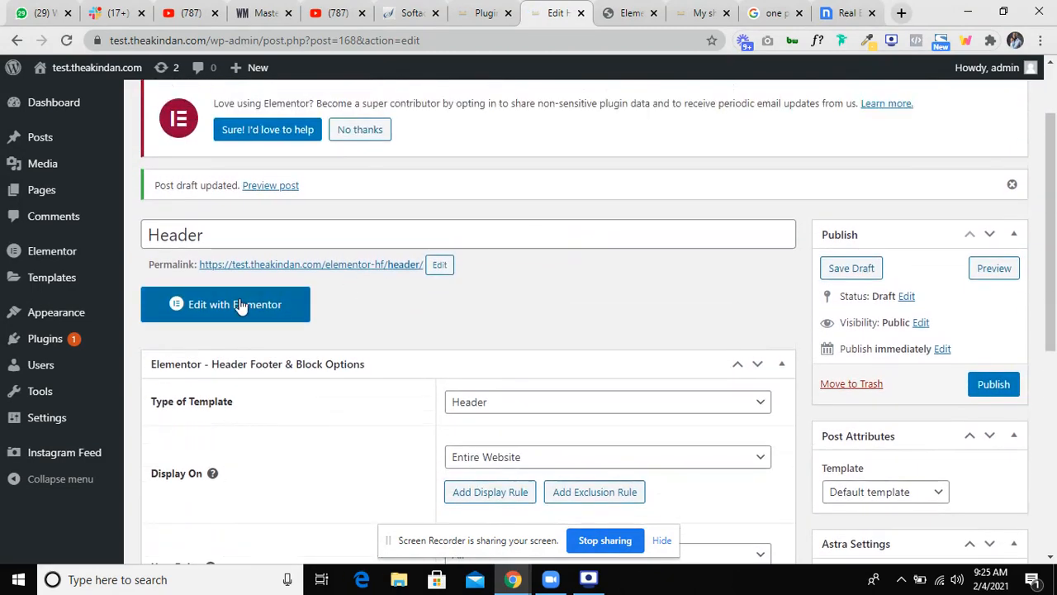
click(239, 305)
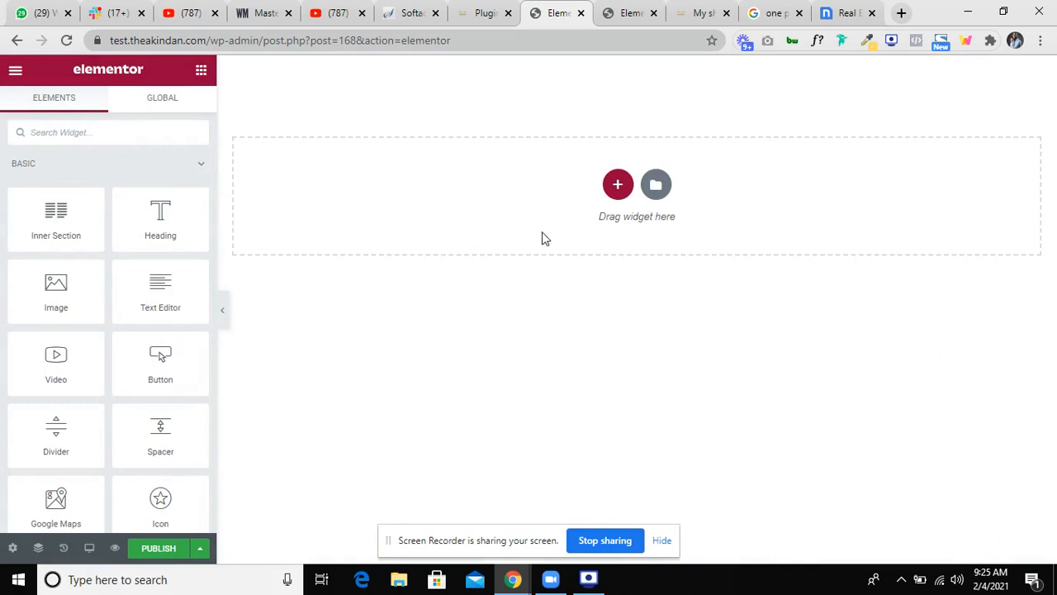
click(618, 187)
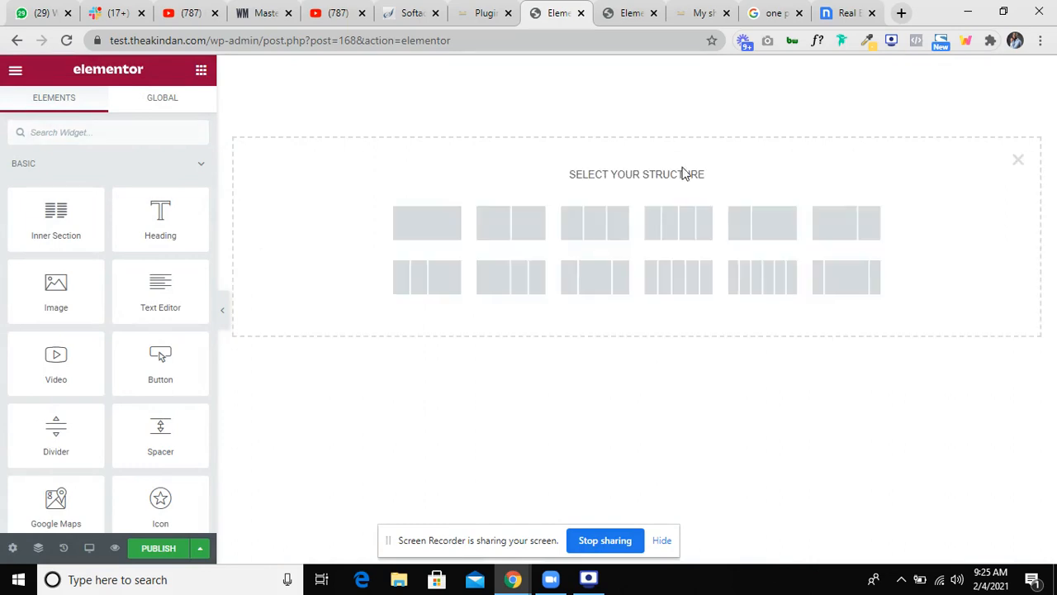
click(761, 223)
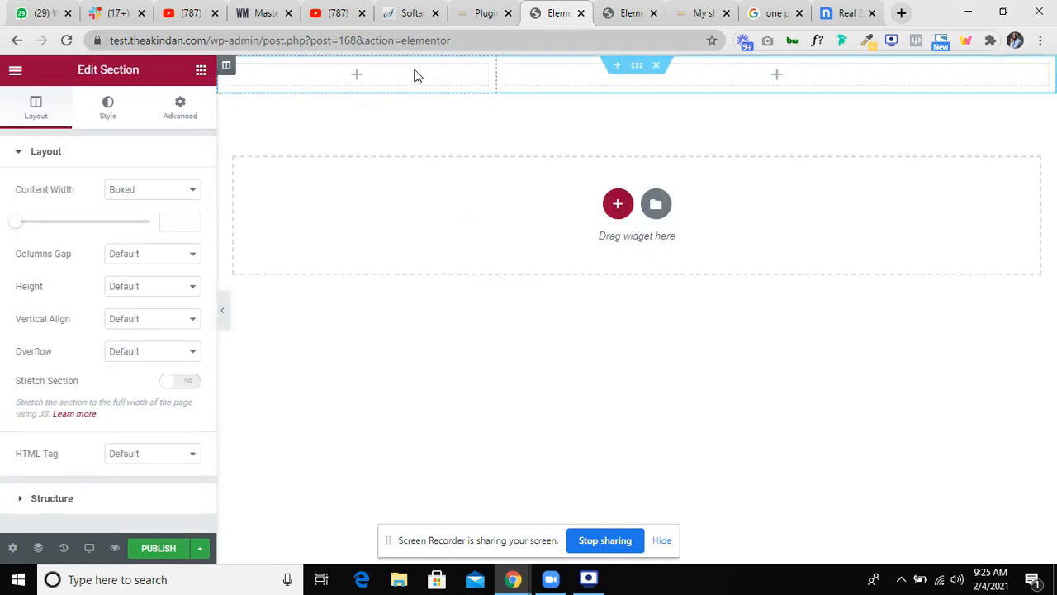
Bring up the widget list and collapse the Pro and General widget categories.
click(200, 73)
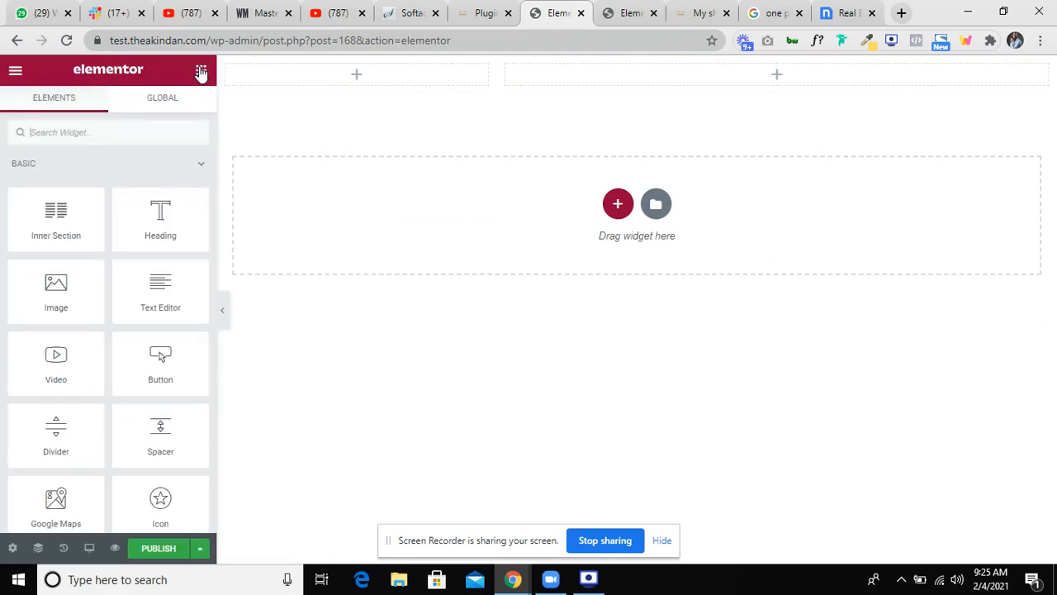
scroll(116, 318, down, 4)
scroll(117, 318, up, 5)
scroll(106, 225, down, 3)
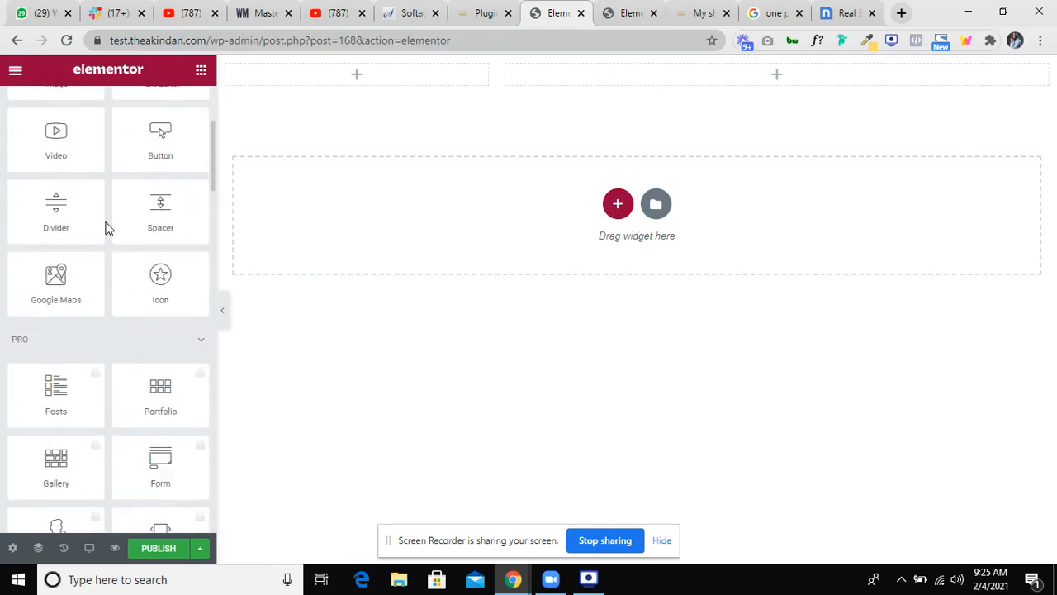
click(202, 347)
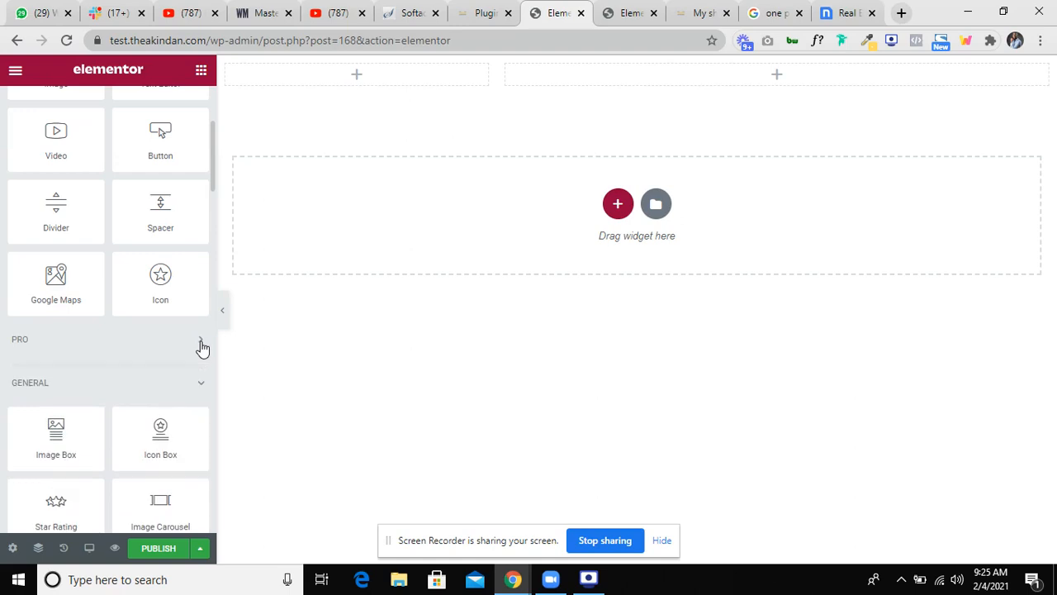
scroll(201, 343, down, 2)
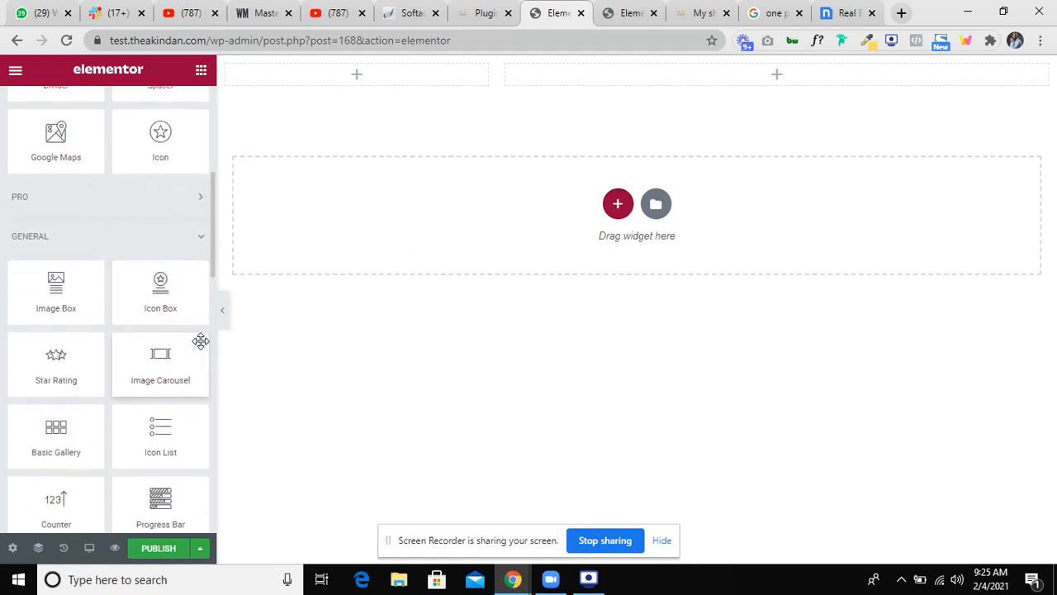
click(201, 238)
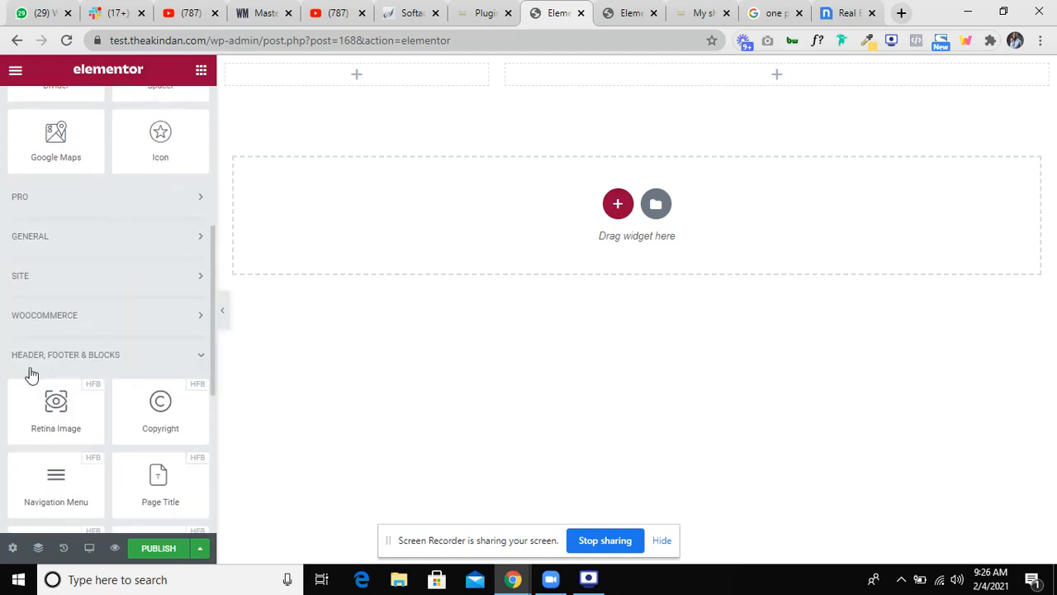
Add the Site Logo widget from Header, Footer & Blocks to the narrow first column of the header section.
scroll(112, 371, down, 1)
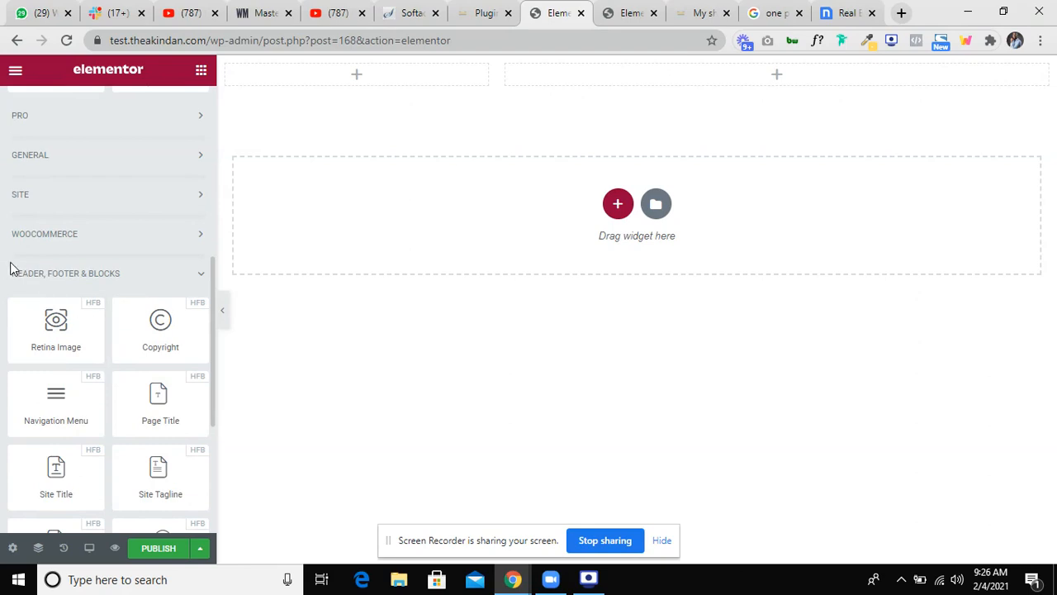
scroll(123, 276, down, 3)
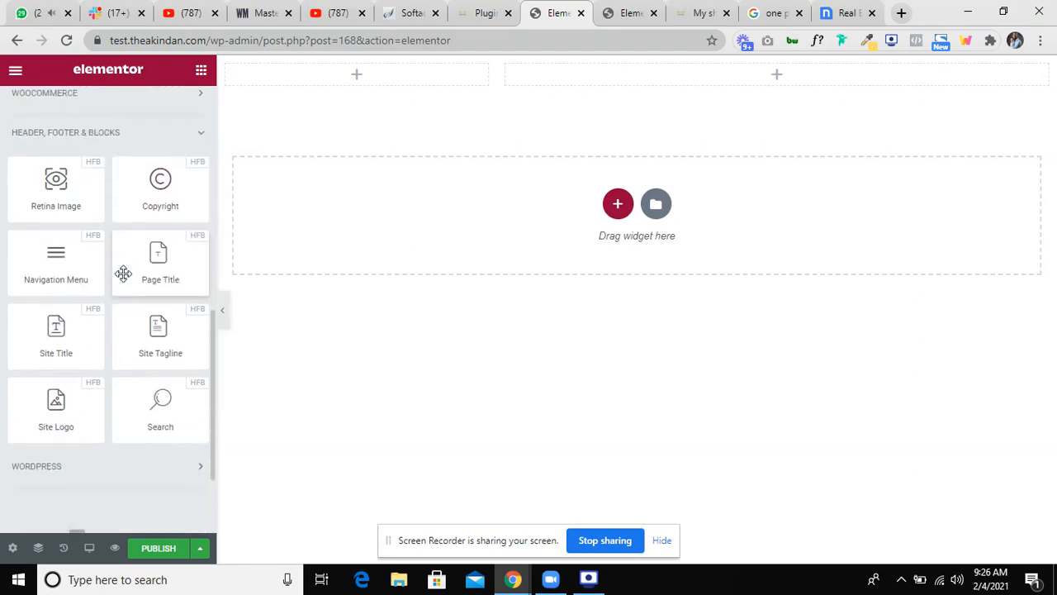
scroll(124, 273, up, 2)
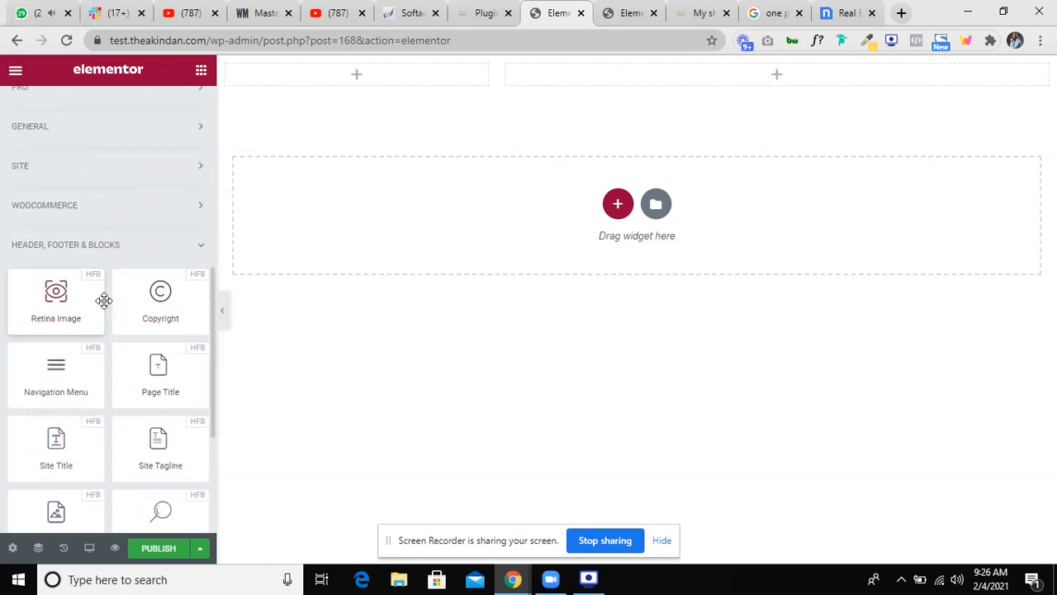
scroll(66, 446, down, 1)
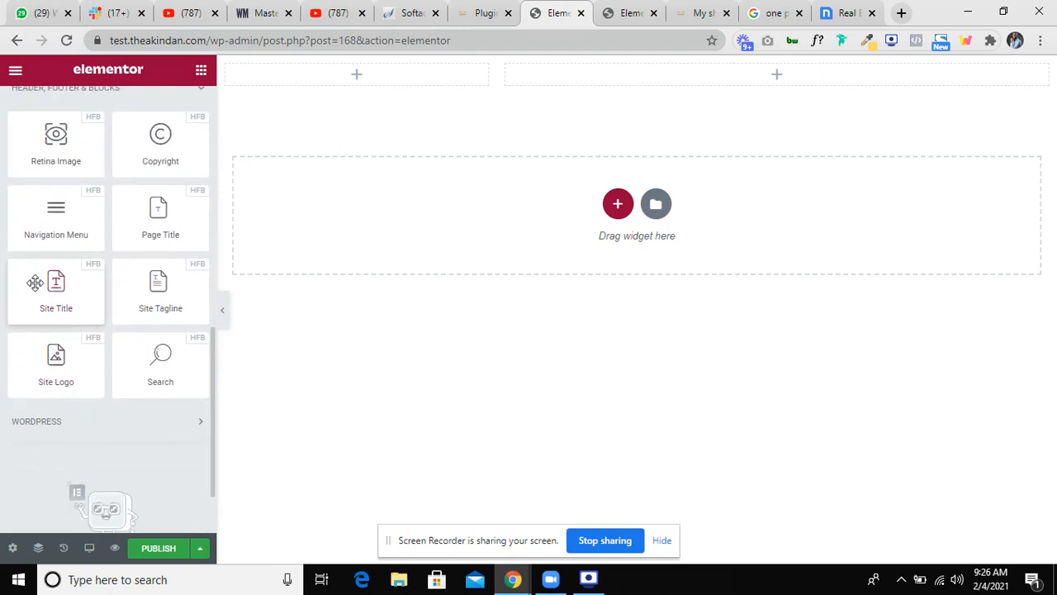
scroll(37, 281, up, 1)
scroll(59, 429, down, 1)
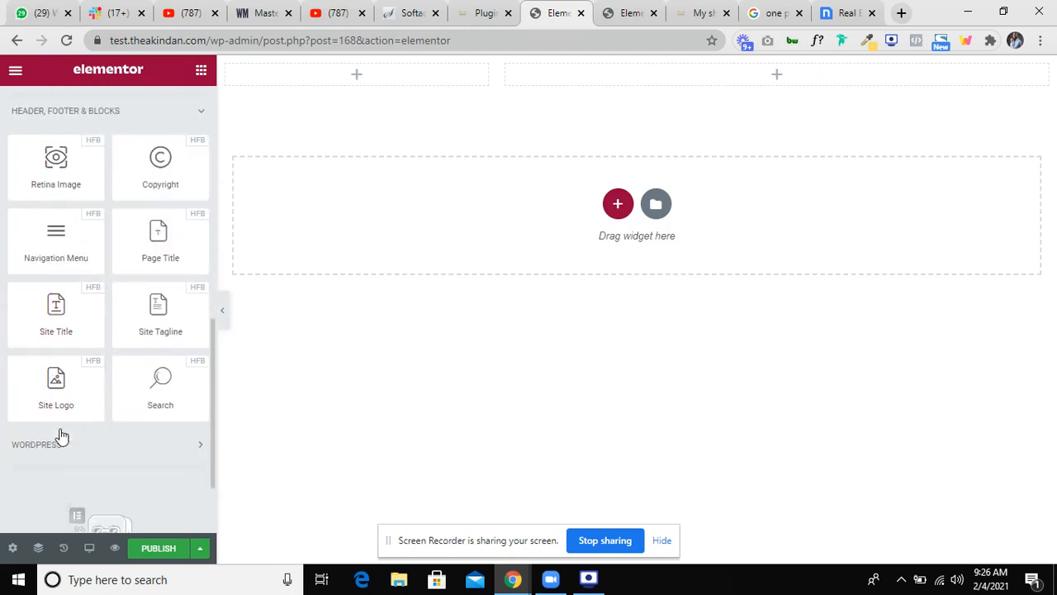
drag(51, 379, 343, 76)
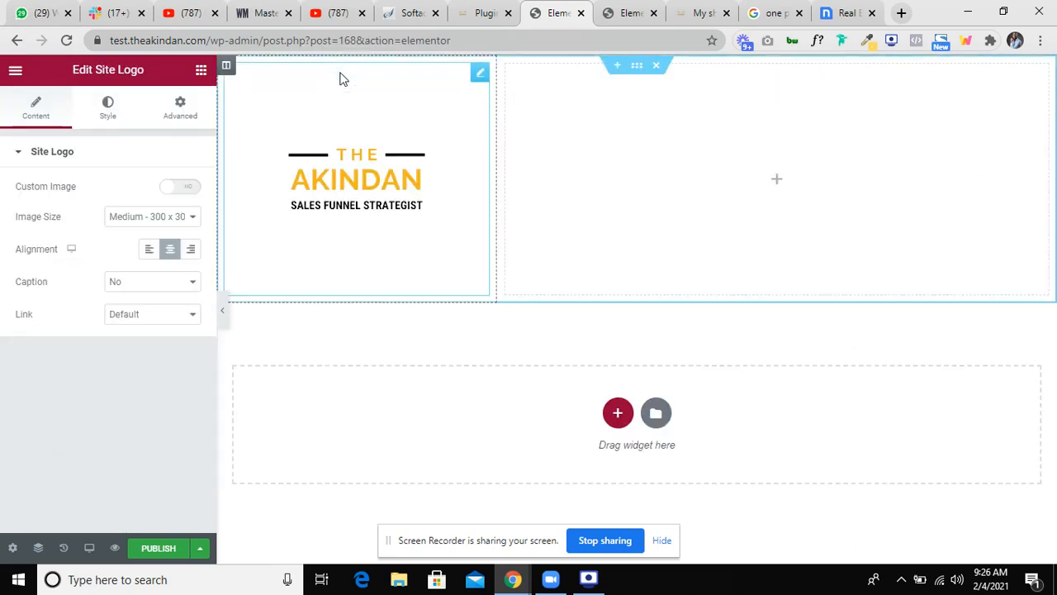
Add a Navigation Menu widget to the wide second column and assign it the menu "main menu (2)".
click(201, 72)
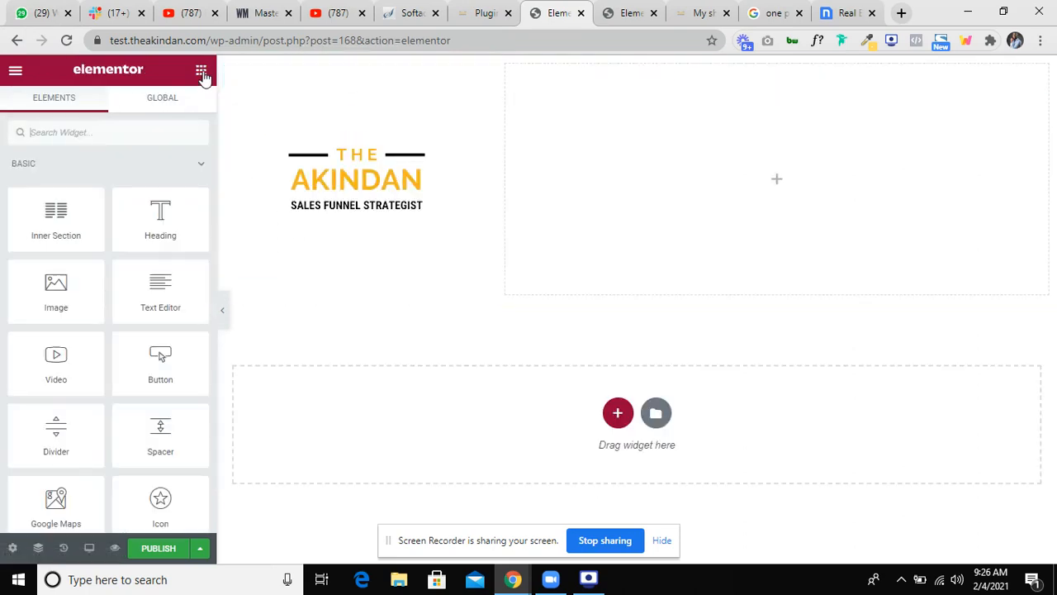
click(204, 165)
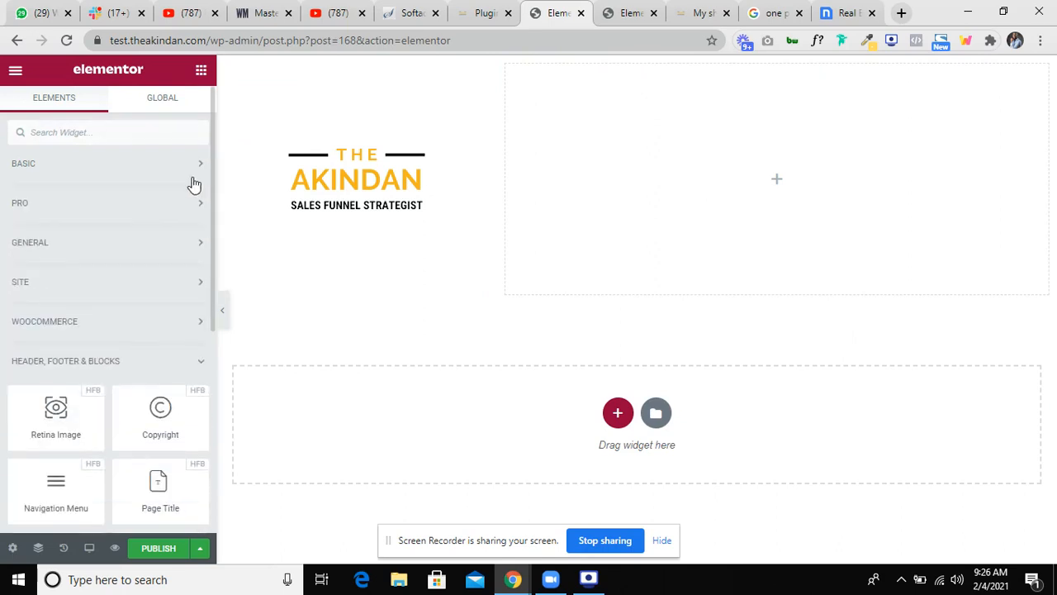
scroll(137, 326, down, 3)
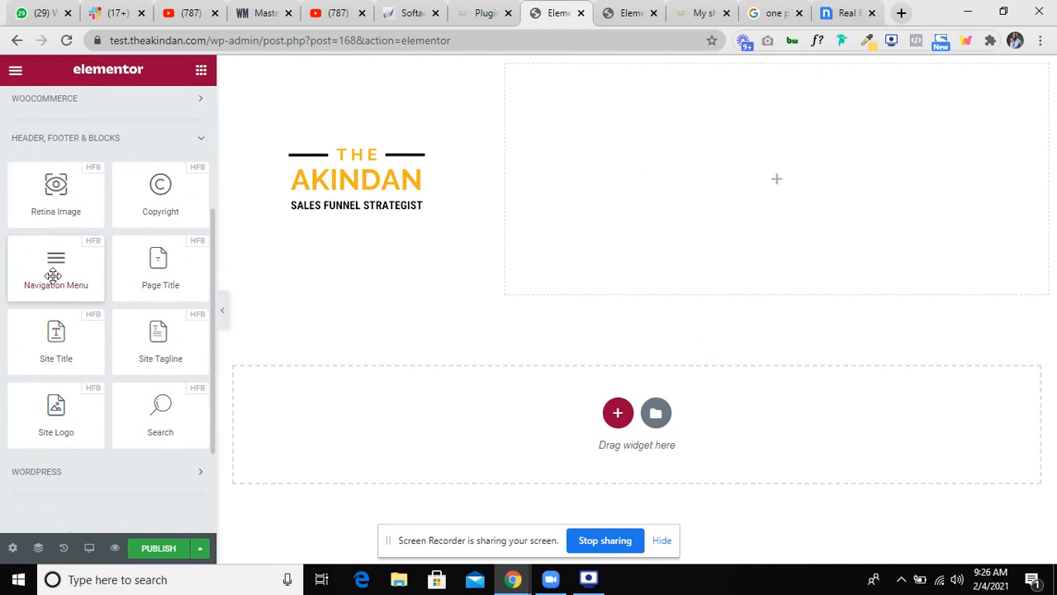
drag(53, 276, 798, 165)
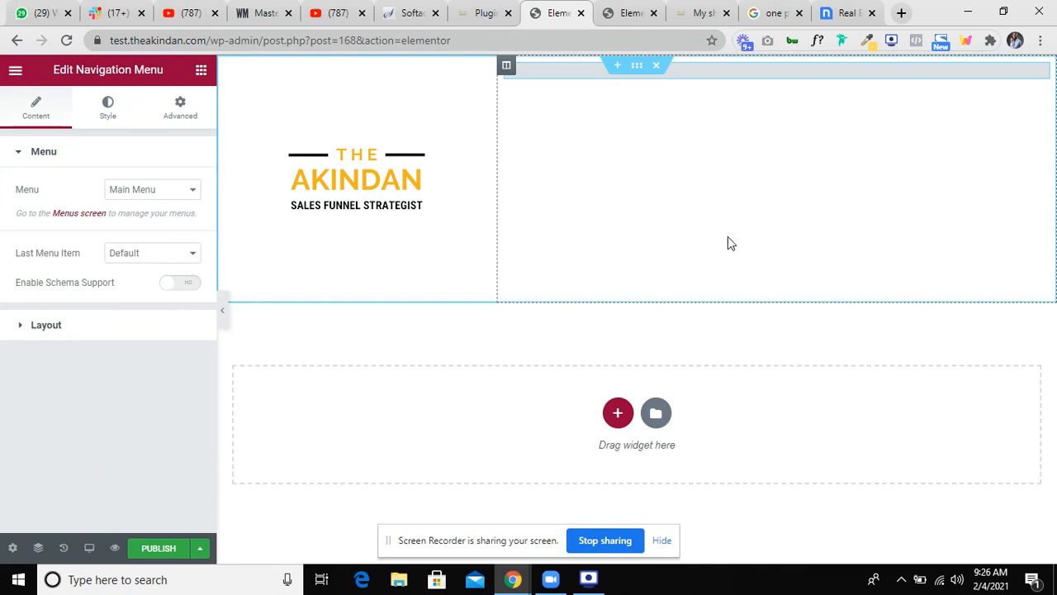
click(195, 197)
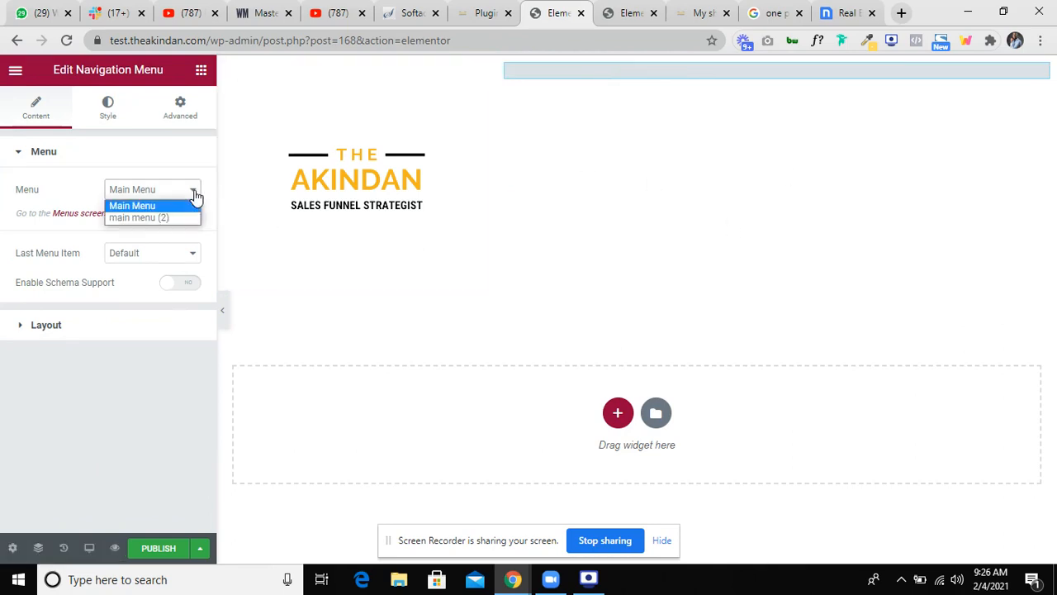
click(139, 216)
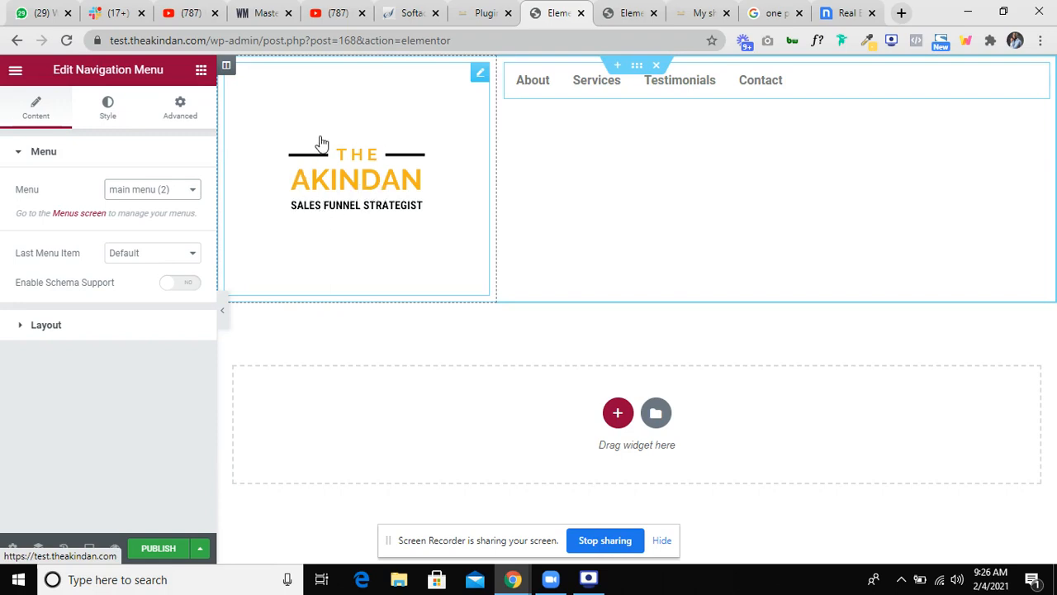
Set the width of the logo's column to 20%.
click(374, 152)
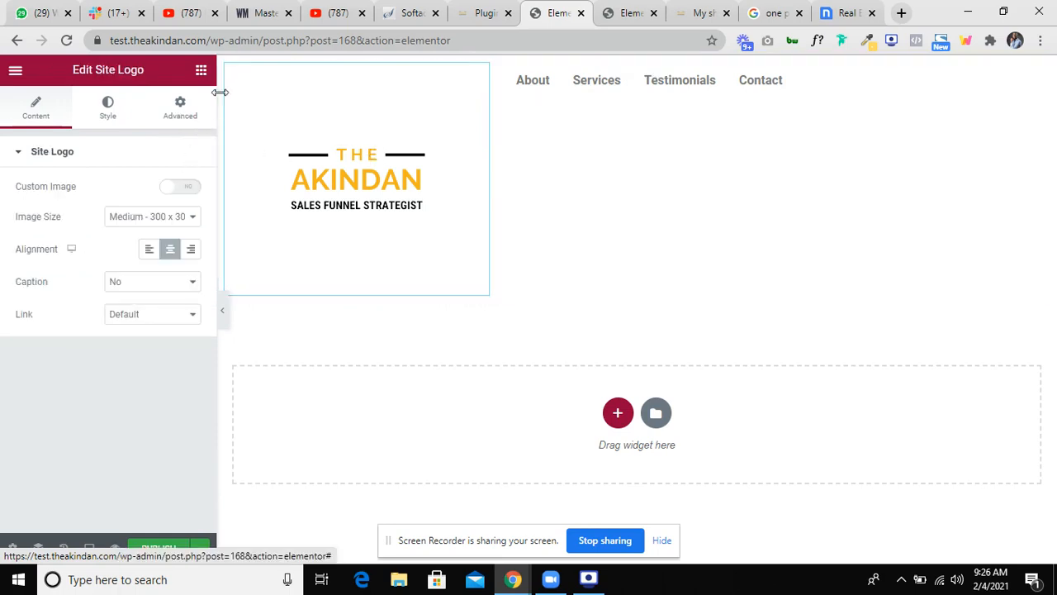
click(226, 66)
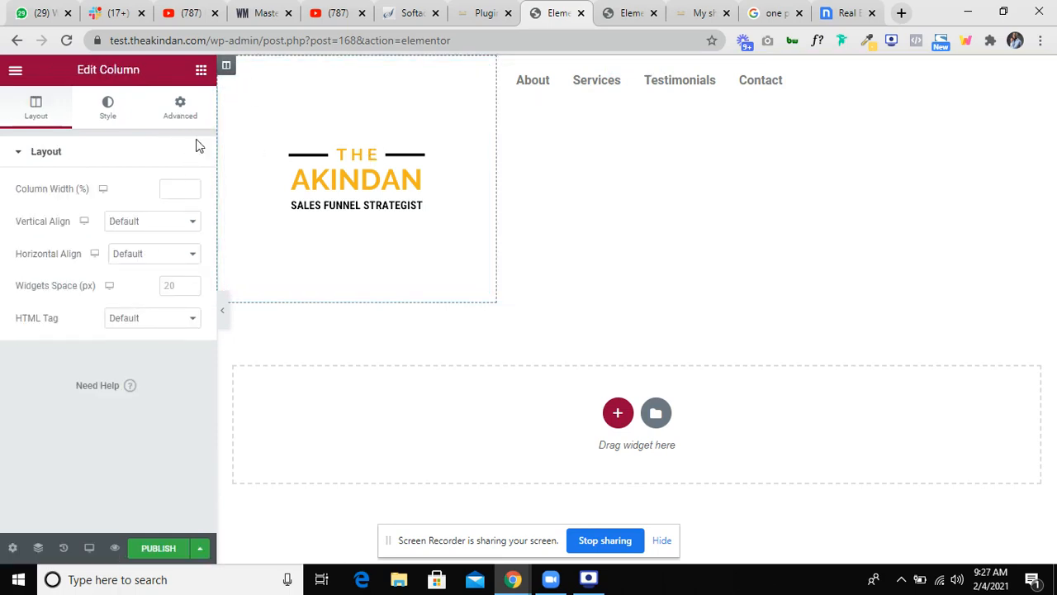
text(20)
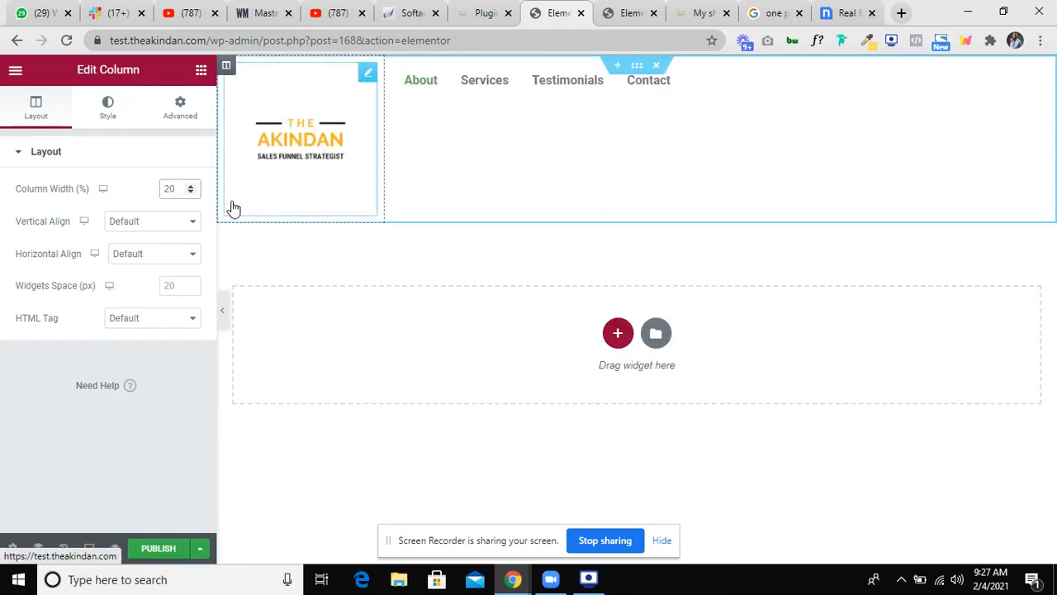
click(47, 157)
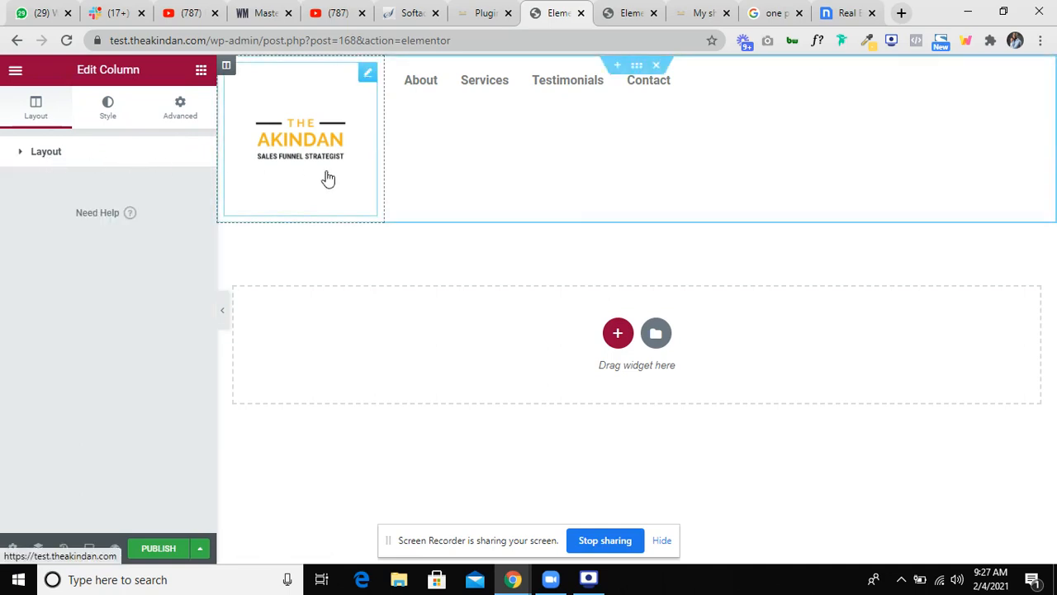
Align the navigation menu's items to the right in its layout settings.
click(461, 94)
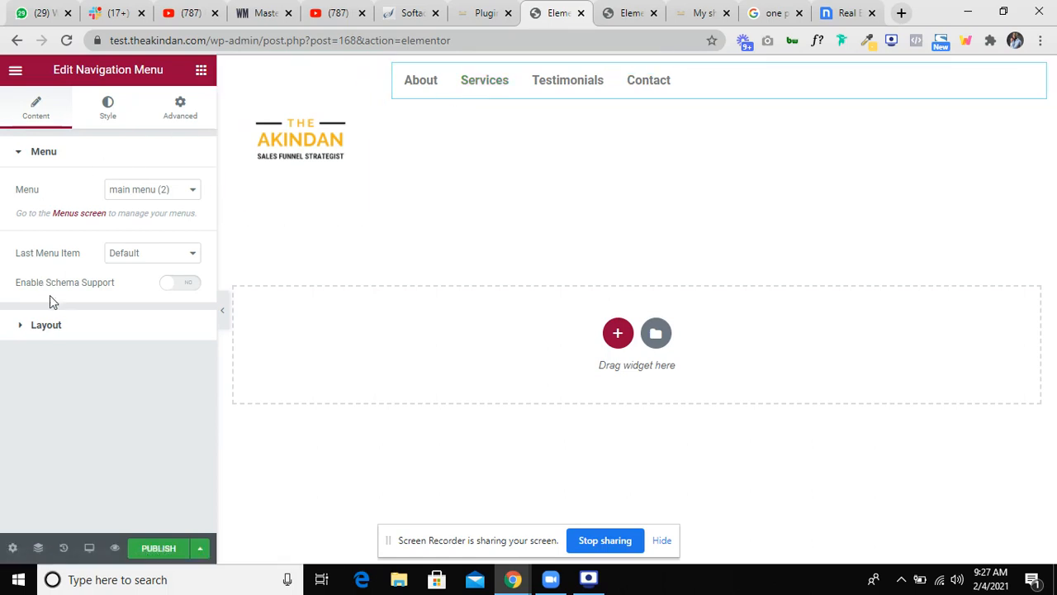
click(57, 328)
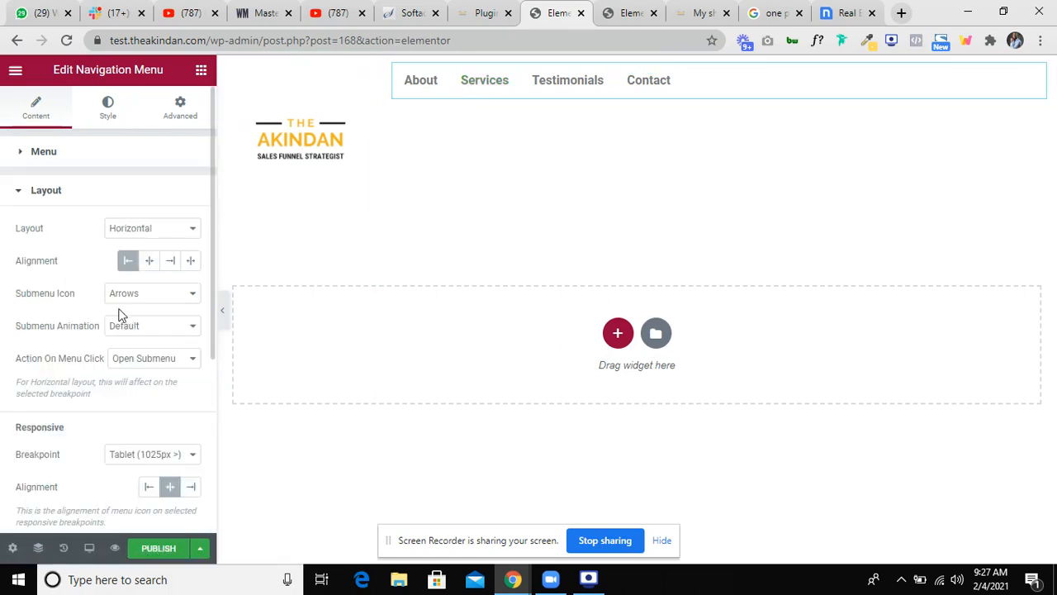
click(172, 263)
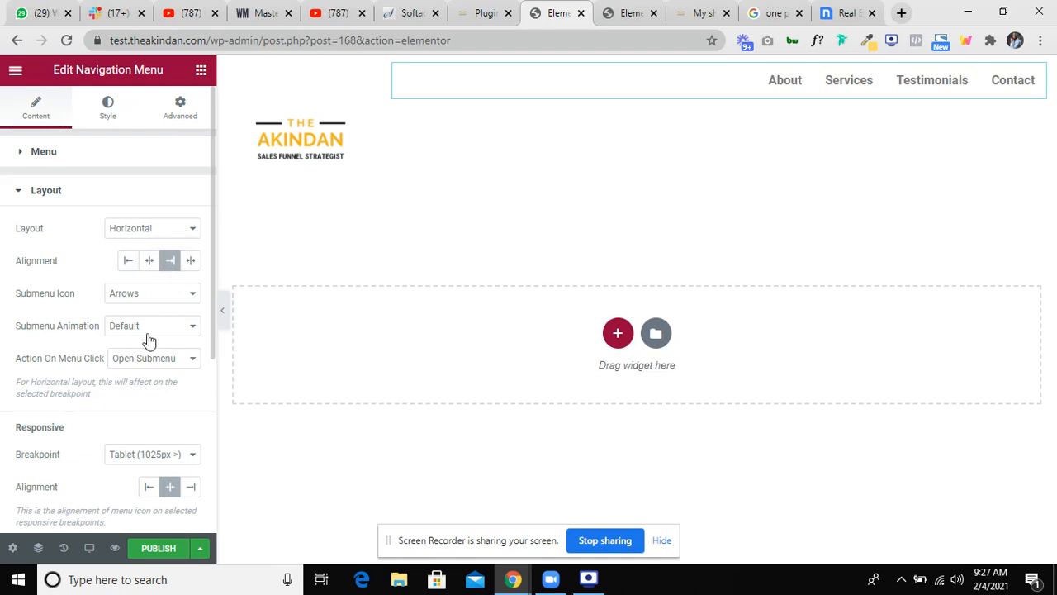
Review the navigation menu's remaining layout options, including the action on menu click and the responsive settings.
scroll(147, 338, down, 1)
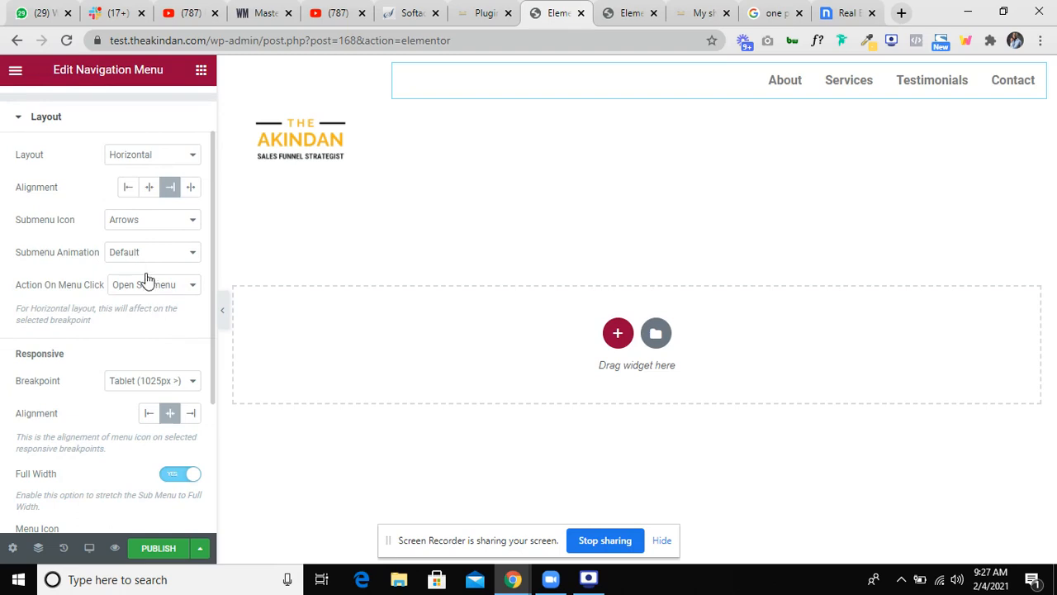
scroll(137, 279, down, 1)
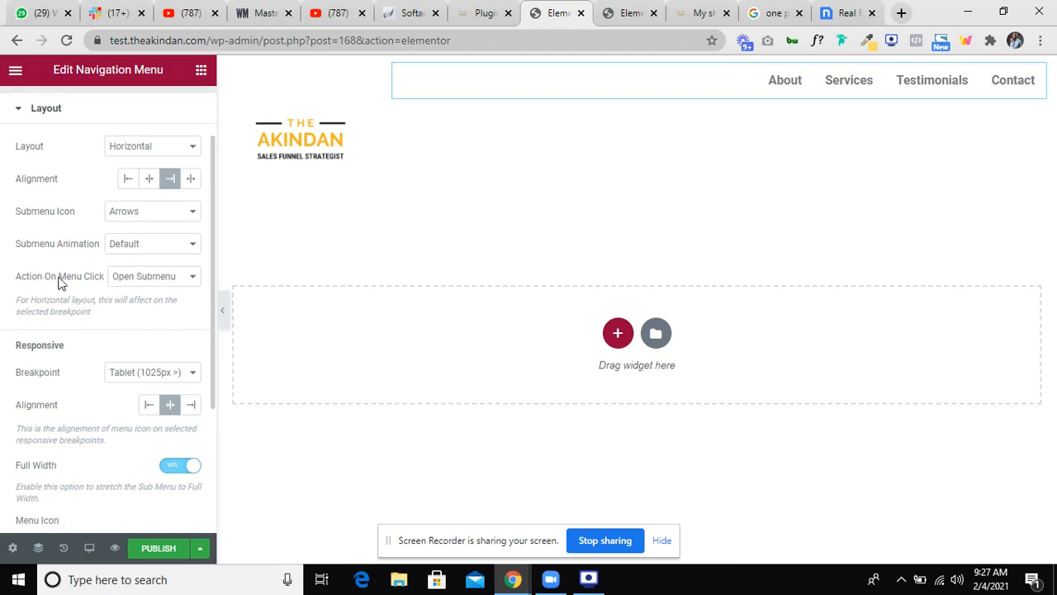
click(141, 281)
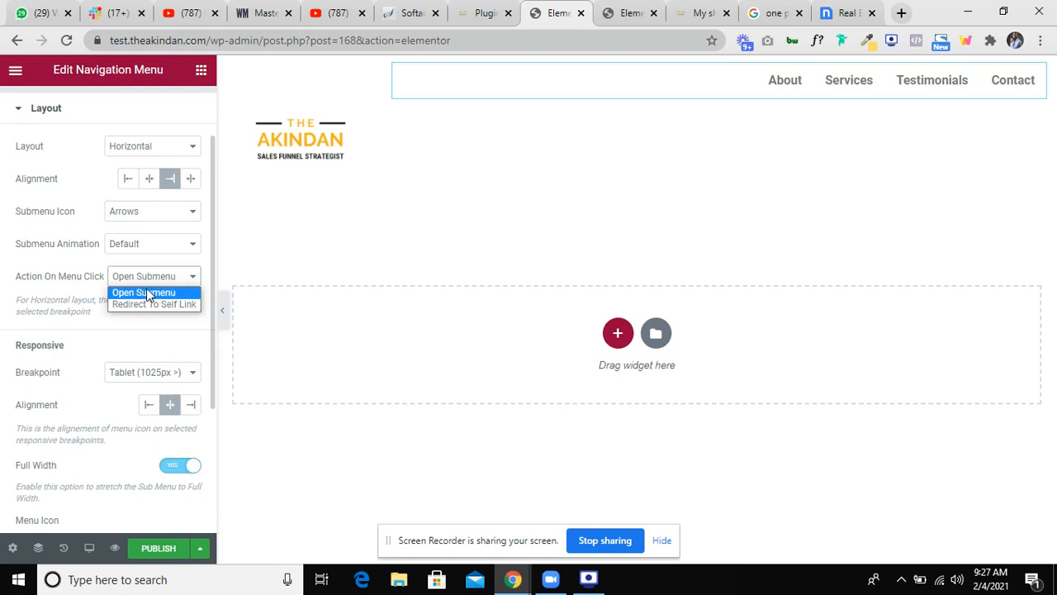
click(145, 293)
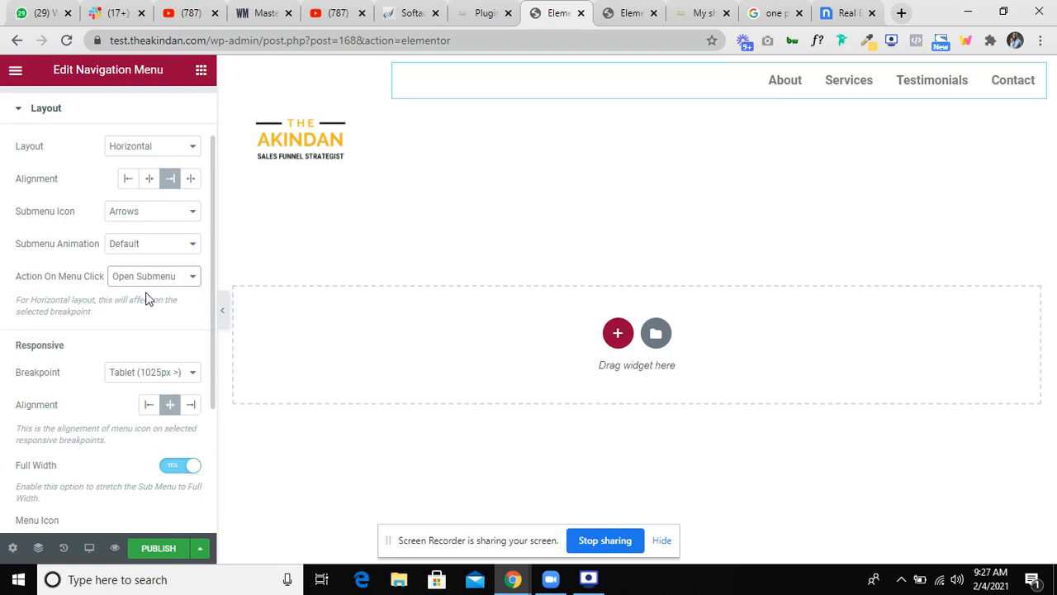
scroll(113, 322, down, 2)
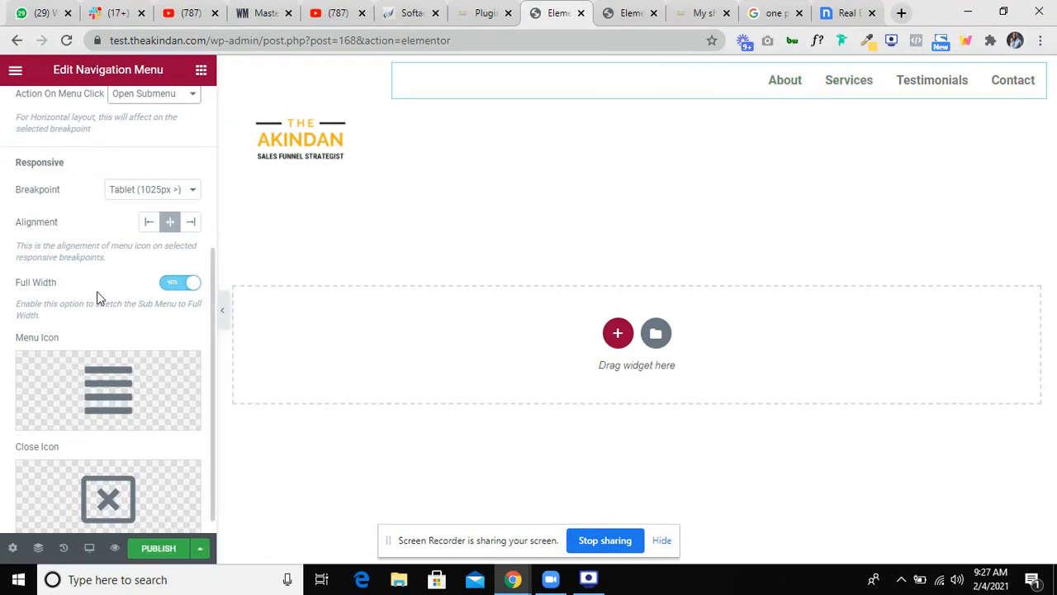
scroll(97, 297, up, 3)
scroll(98, 297, up, 1)
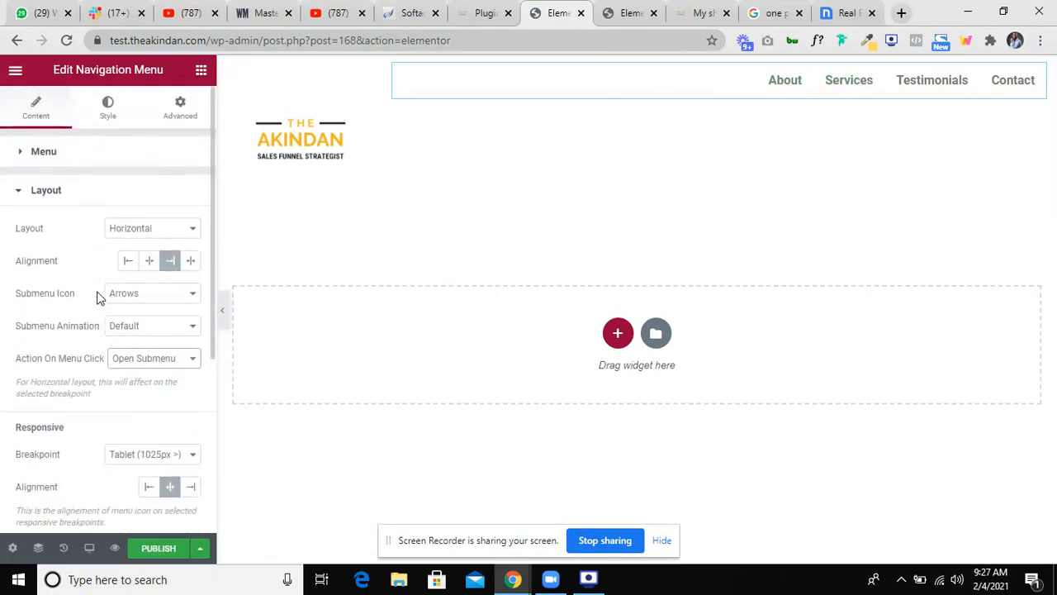
Style the main menu with a vertical padding of 21 and a horizontal padding of 41.
click(108, 107)
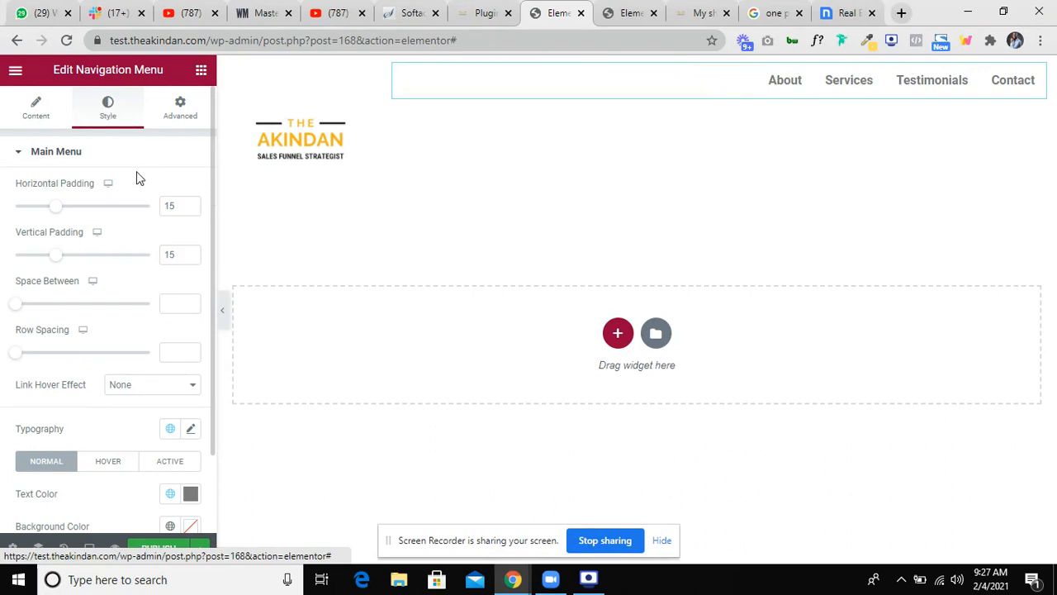
scroll(124, 177, down, 1)
scroll(125, 181, up, 1)
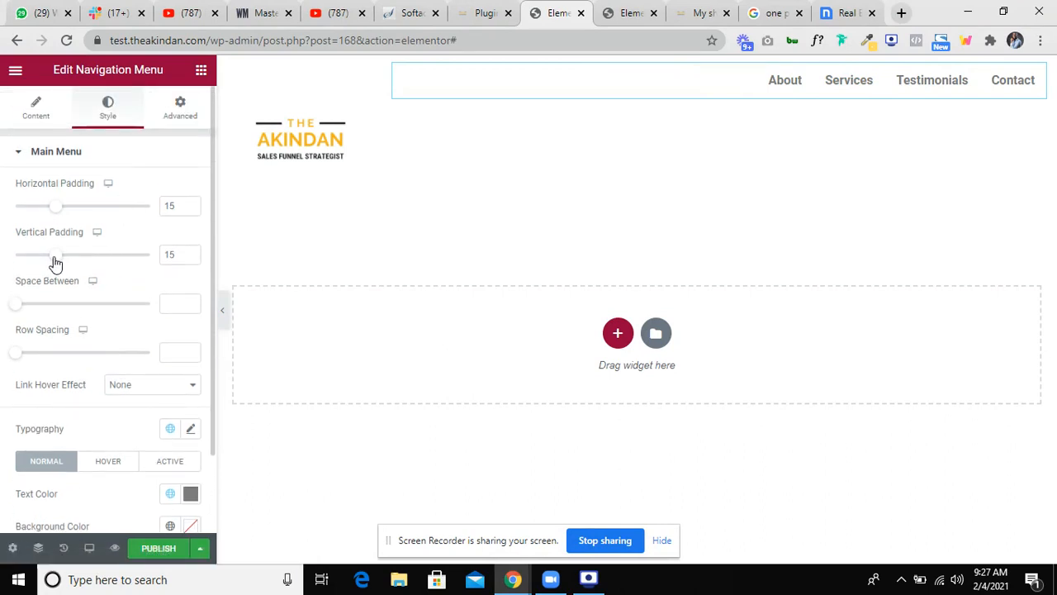
drag(54, 262, 71, 262)
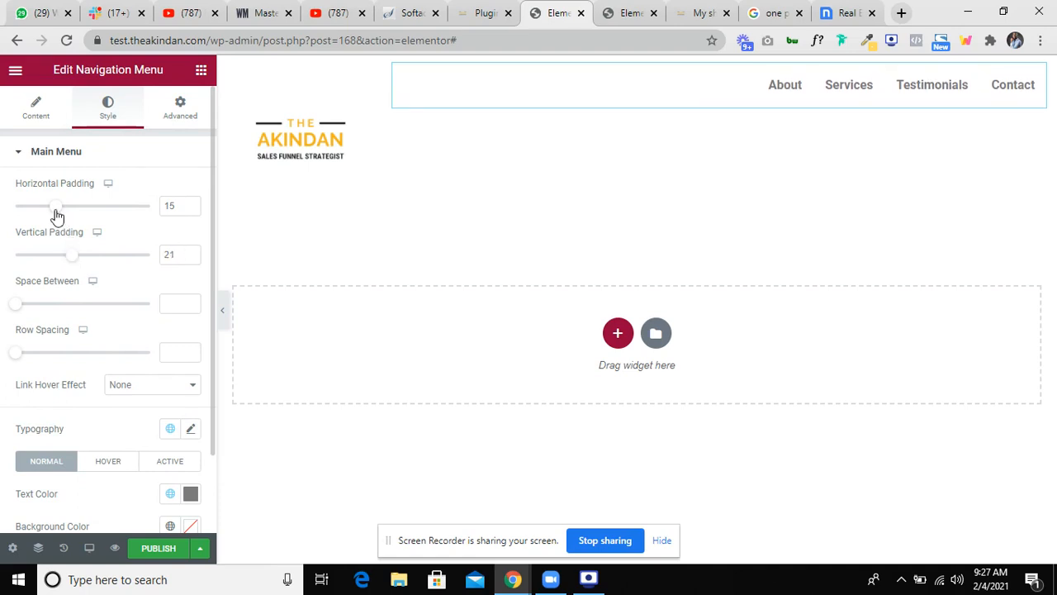
drag(57, 215, 128, 208)
scroll(95, 385, down, 2)
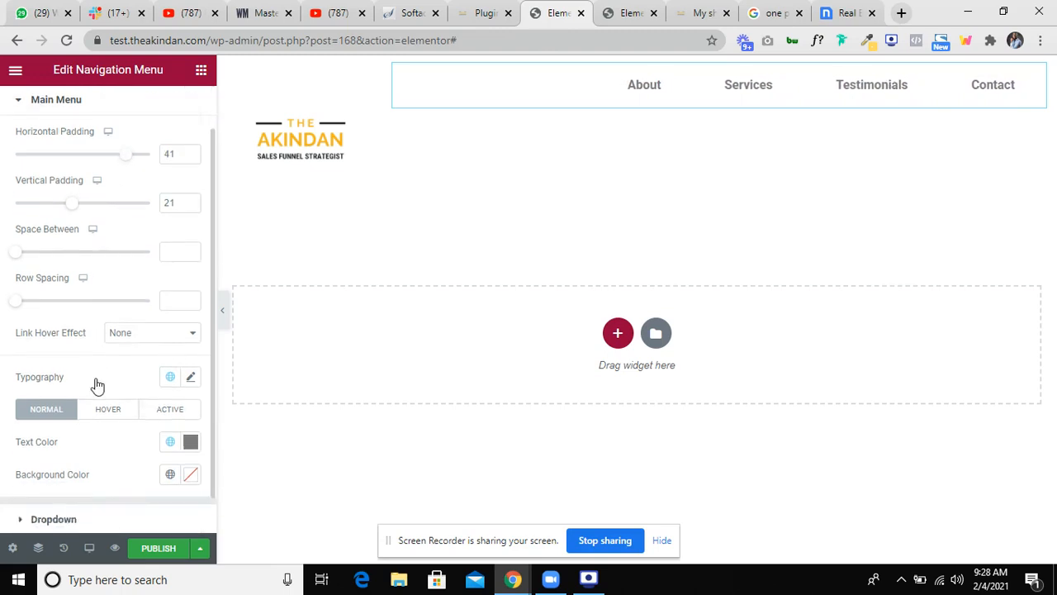
scroll(95, 384, up, 1)
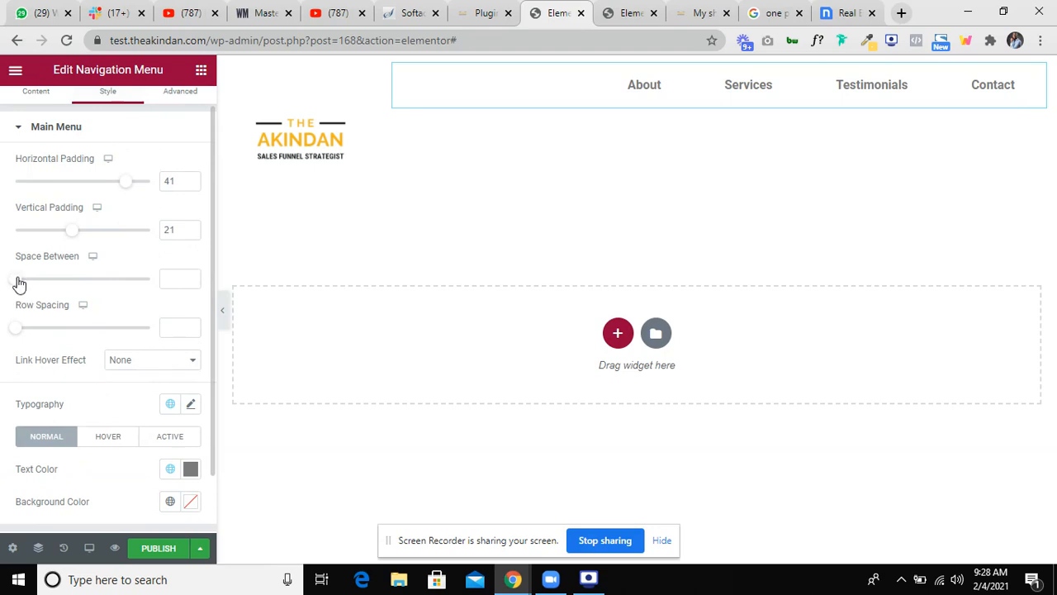
Set the main menu's space between items to 5 and try the Underline and Framed link hover effects before choosing Text.
drag(21, 283, 25, 279)
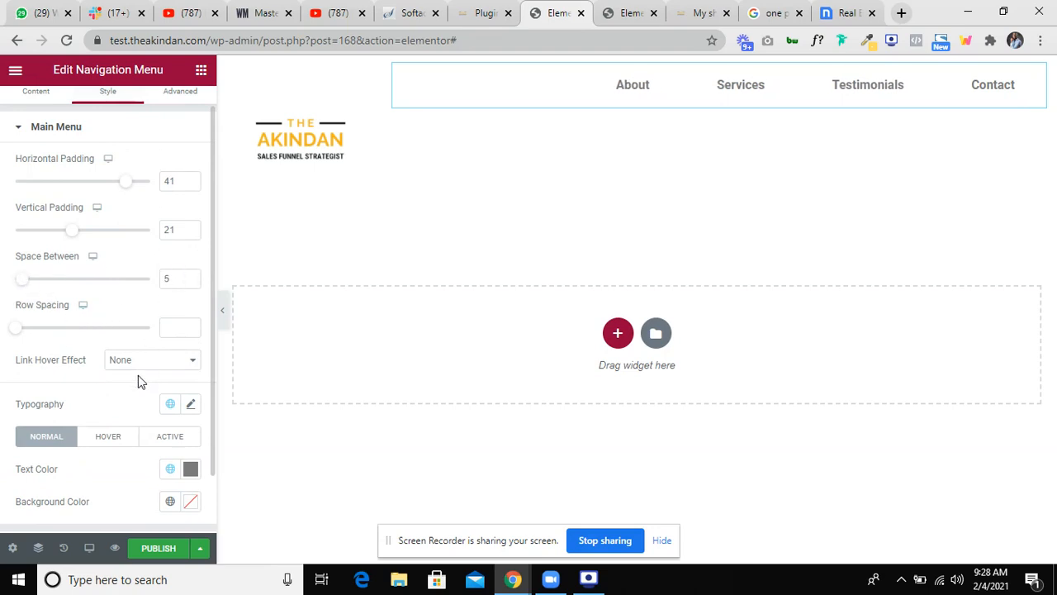
scroll(137, 376, down, 2)
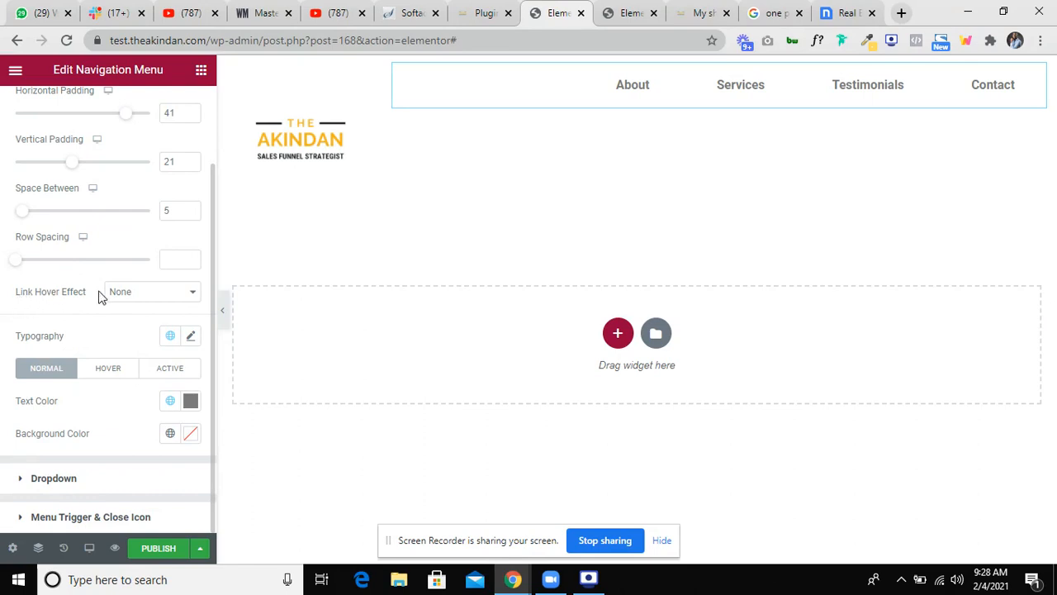
click(162, 294)
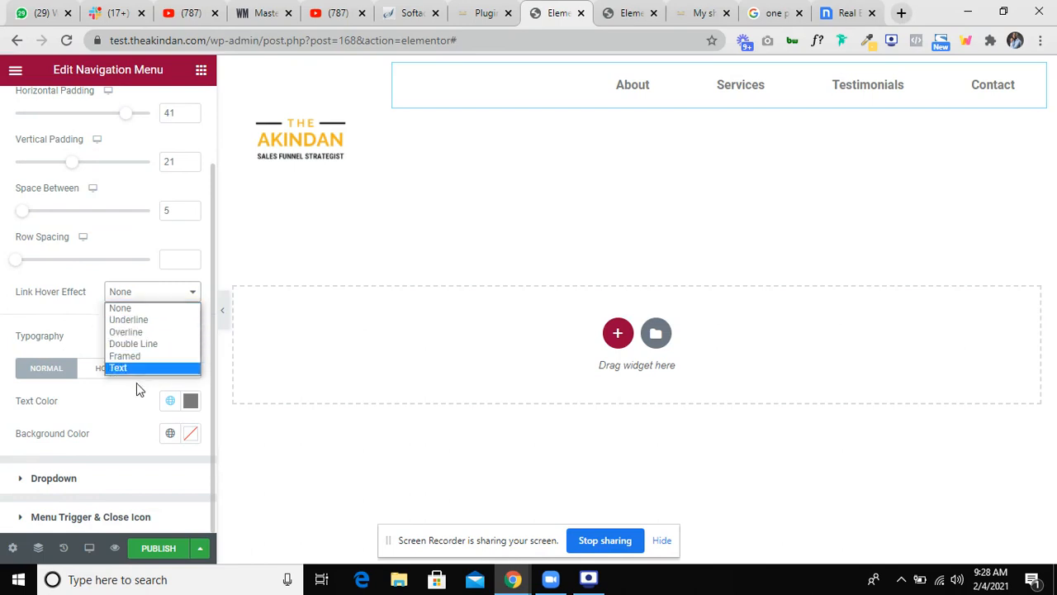
click(132, 319)
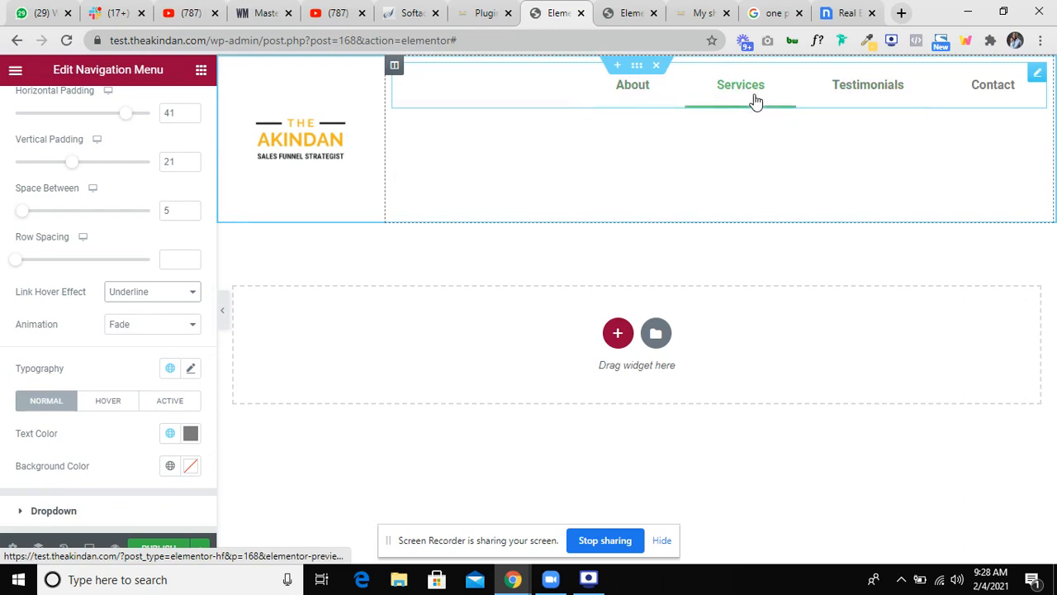
click(158, 294)
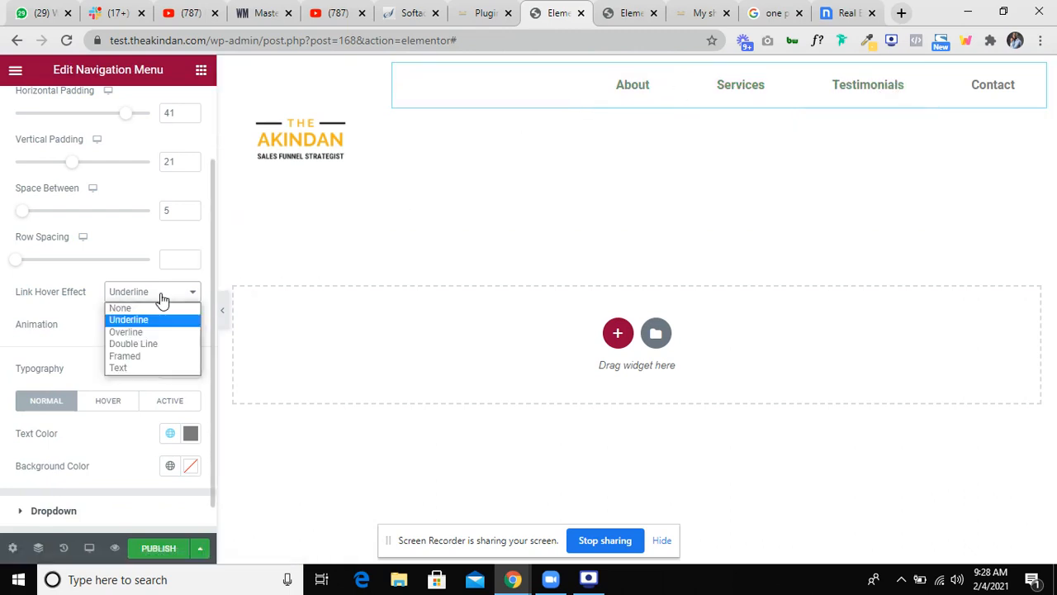
click(145, 356)
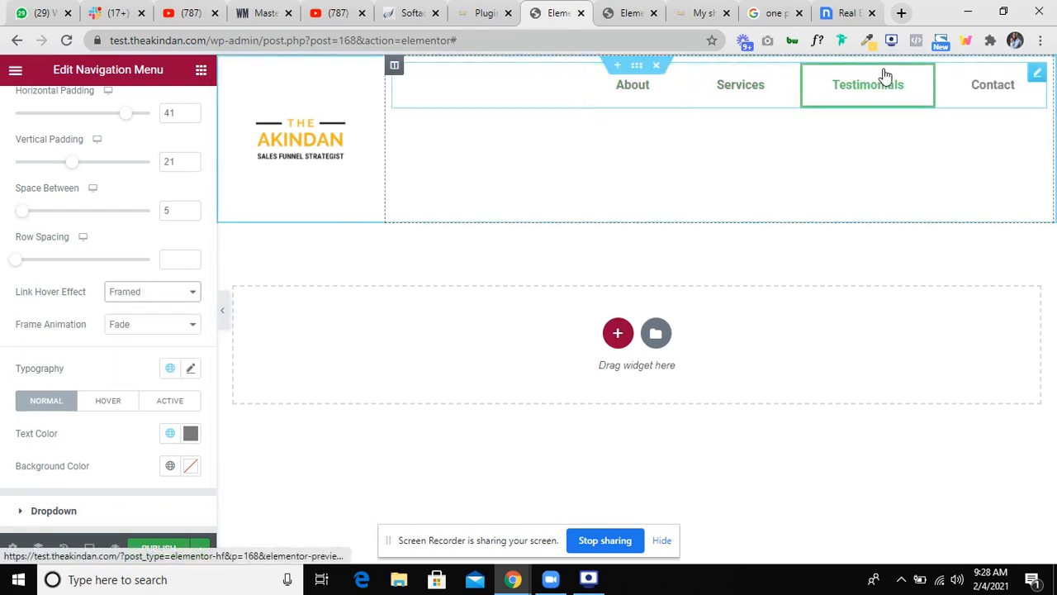
click(138, 295)
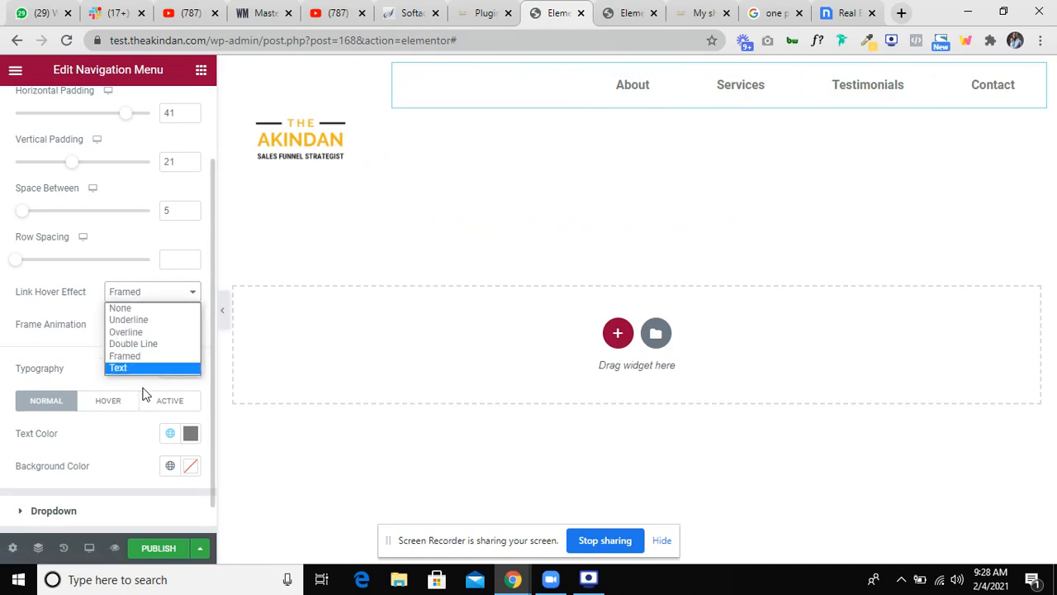
click(133, 372)
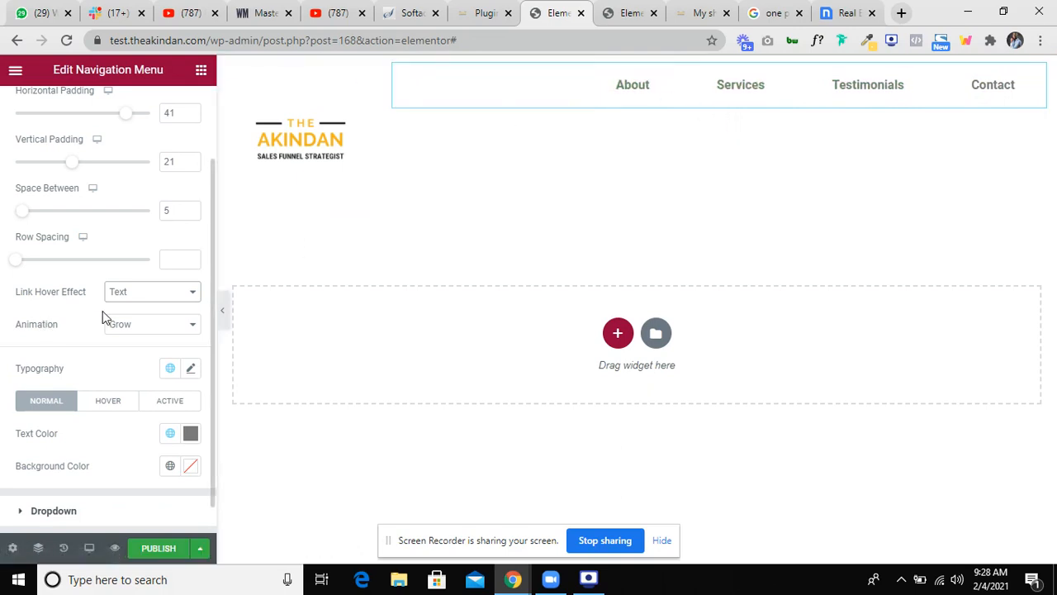
Set the main menu's typography size to 19 px.
scroll(102, 311, down, 1)
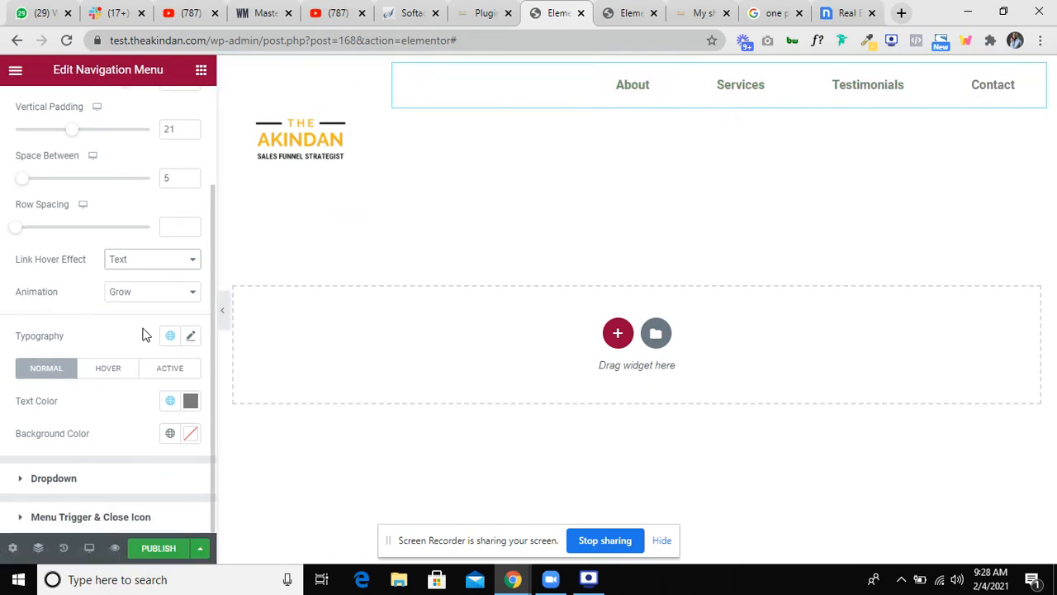
click(190, 336)
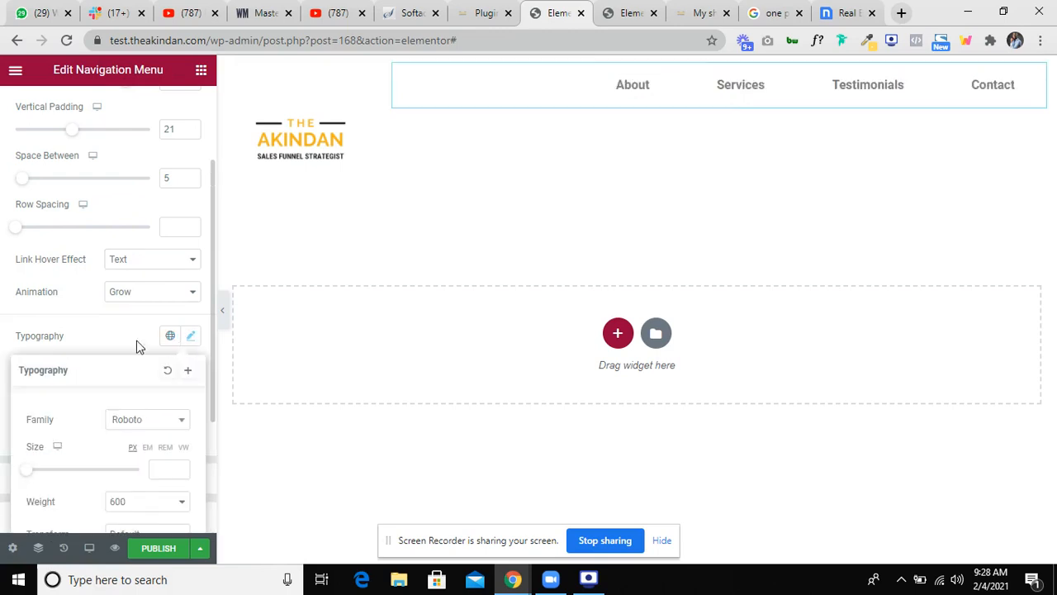
scroll(52, 342, down, 2)
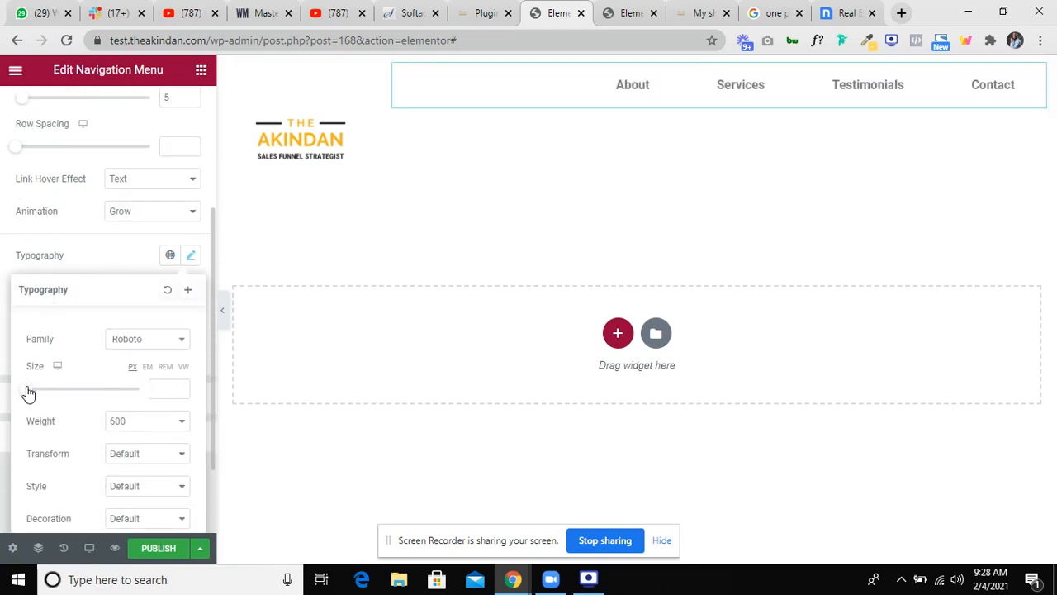
drag(27, 393, 39, 394)
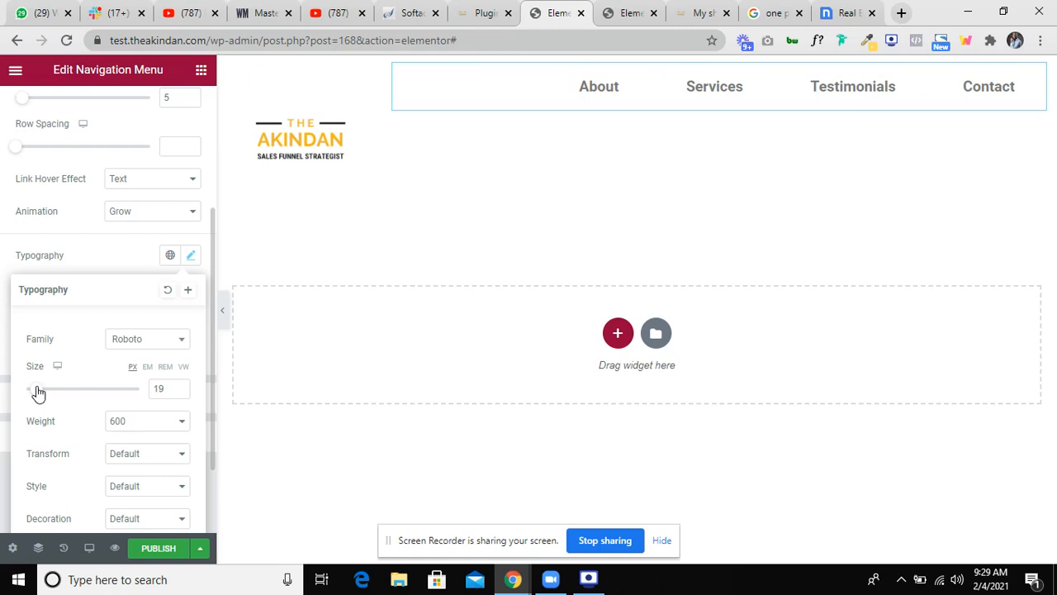
click(87, 247)
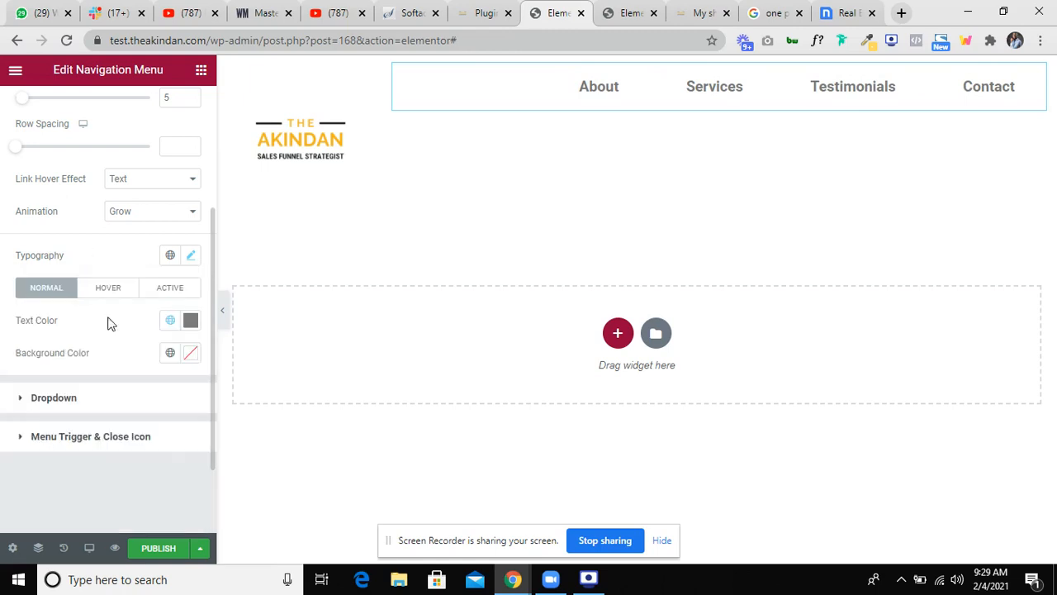
Set the main menu's normal text color to black, #000000.
click(190, 322)
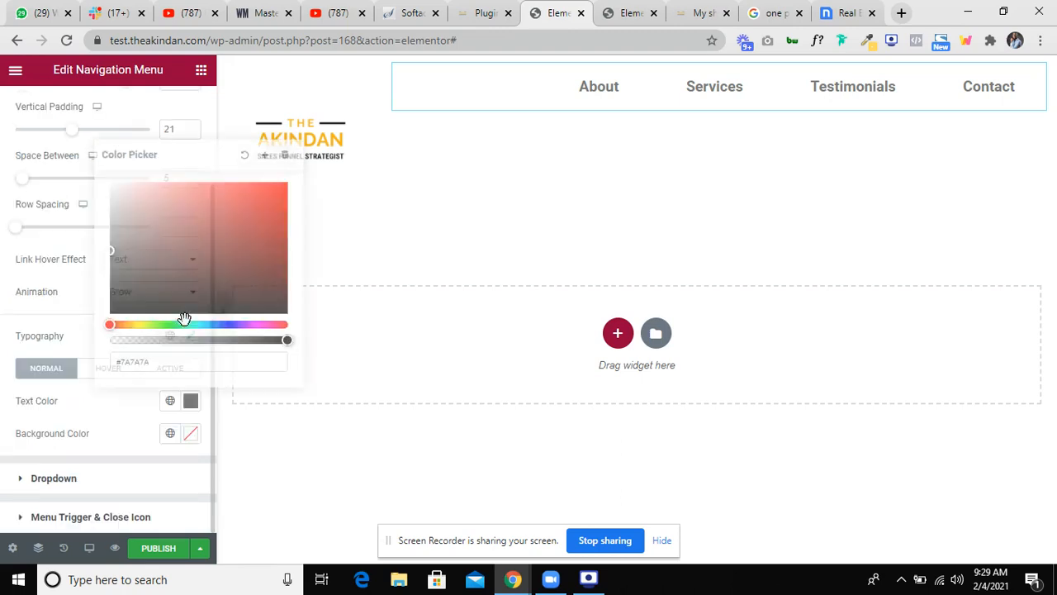
click(126, 311)
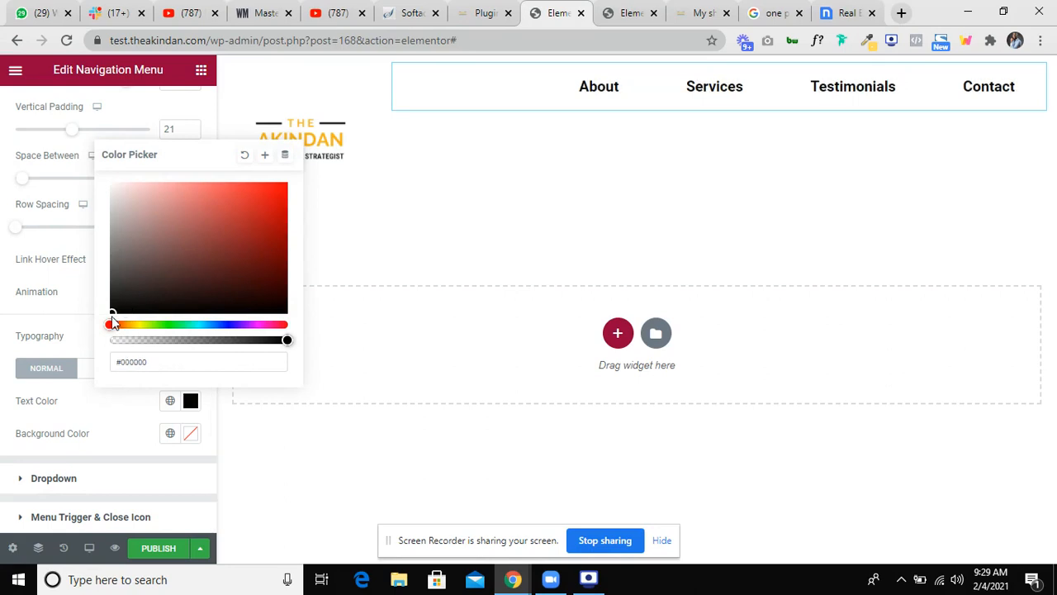
click(82, 335)
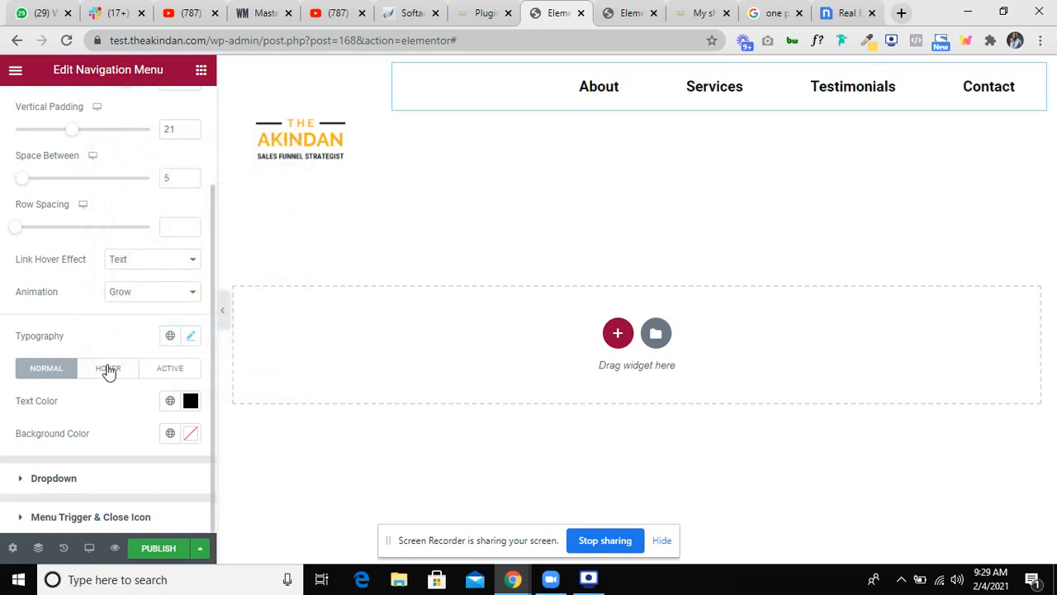
Set the main menu's hover text color to the global color My main colour.
click(104, 370)
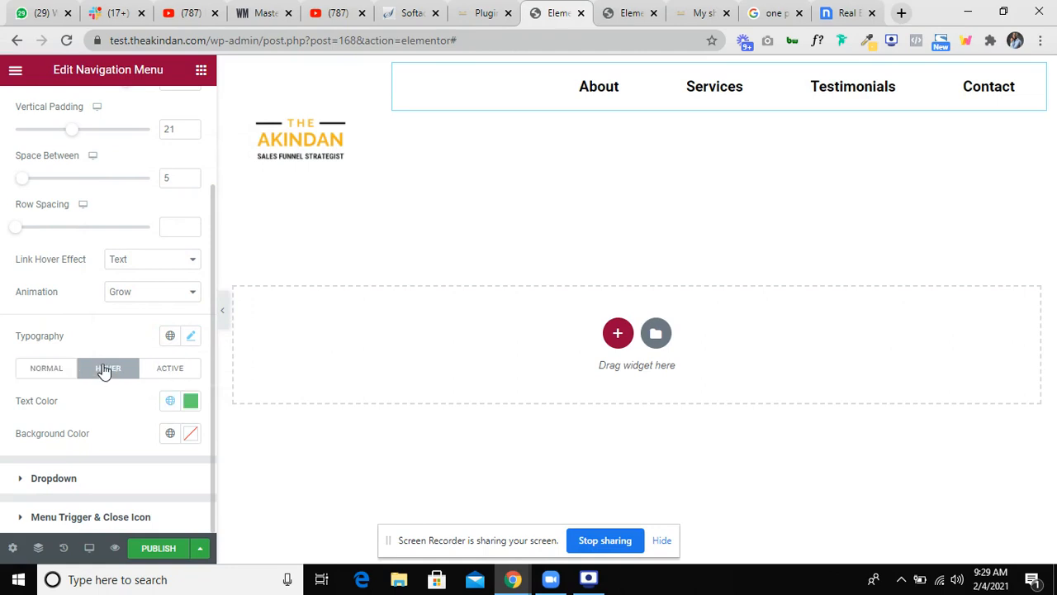
click(170, 402)
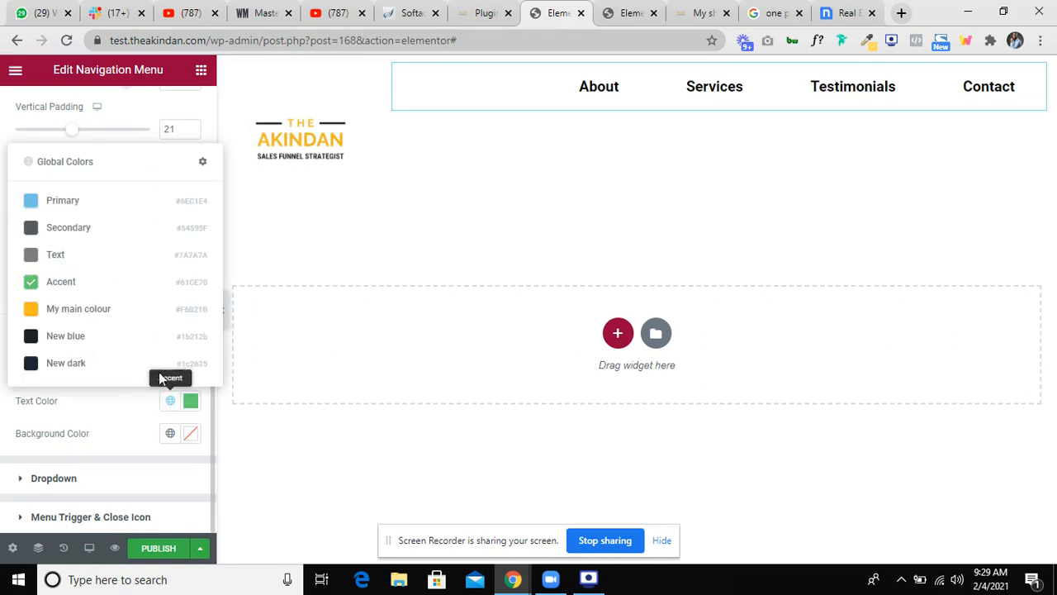
click(148, 311)
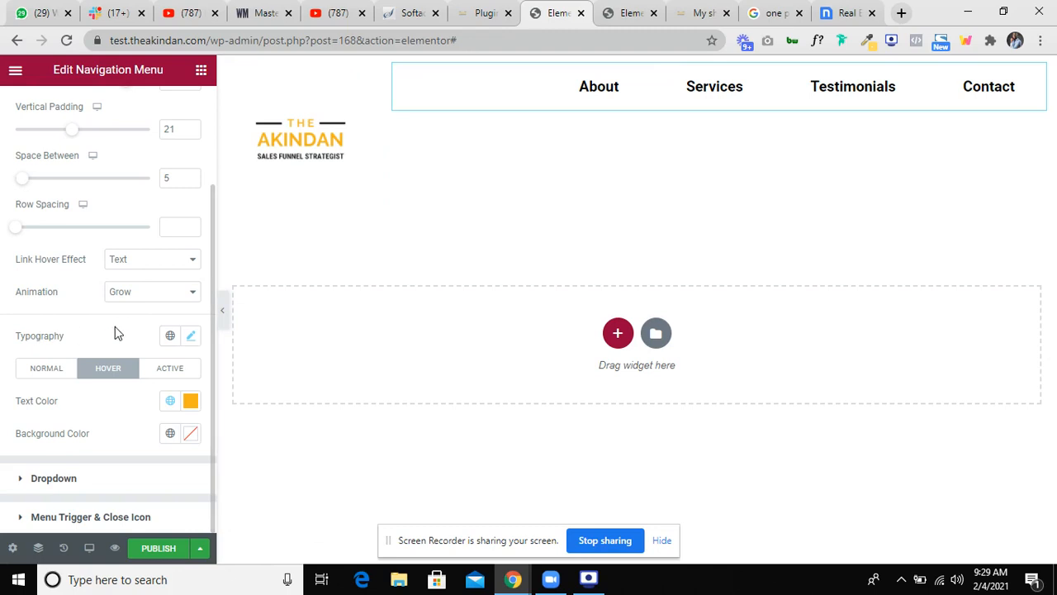
scroll(123, 439, up, 1)
scroll(118, 438, up, 3)
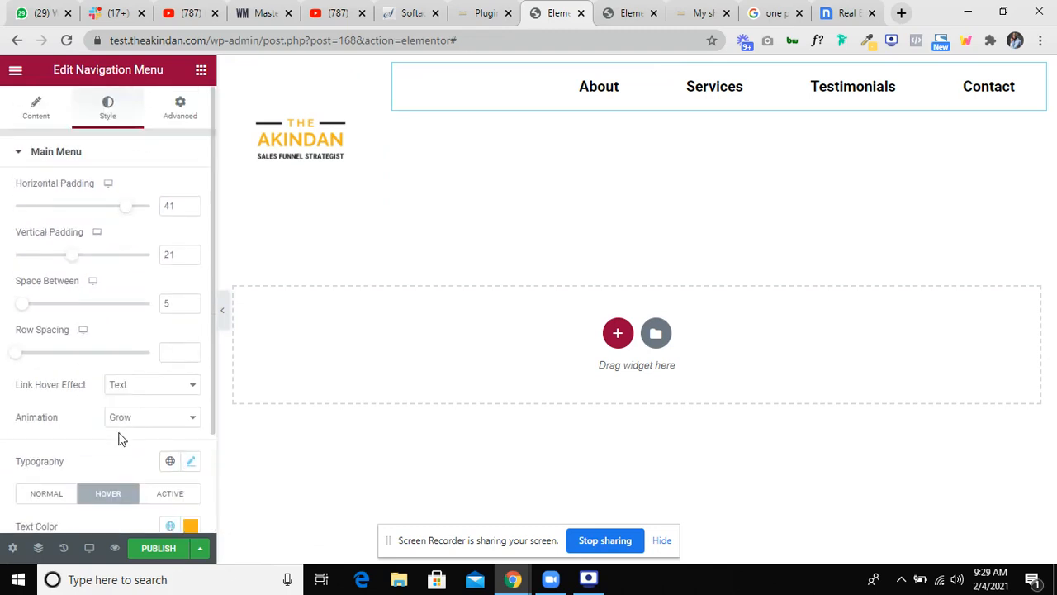
Enable a custom image for the site logo and insert cropped-Designer_eBay_Logo-removebg-preview-2.png from the media library.
click(314, 139)
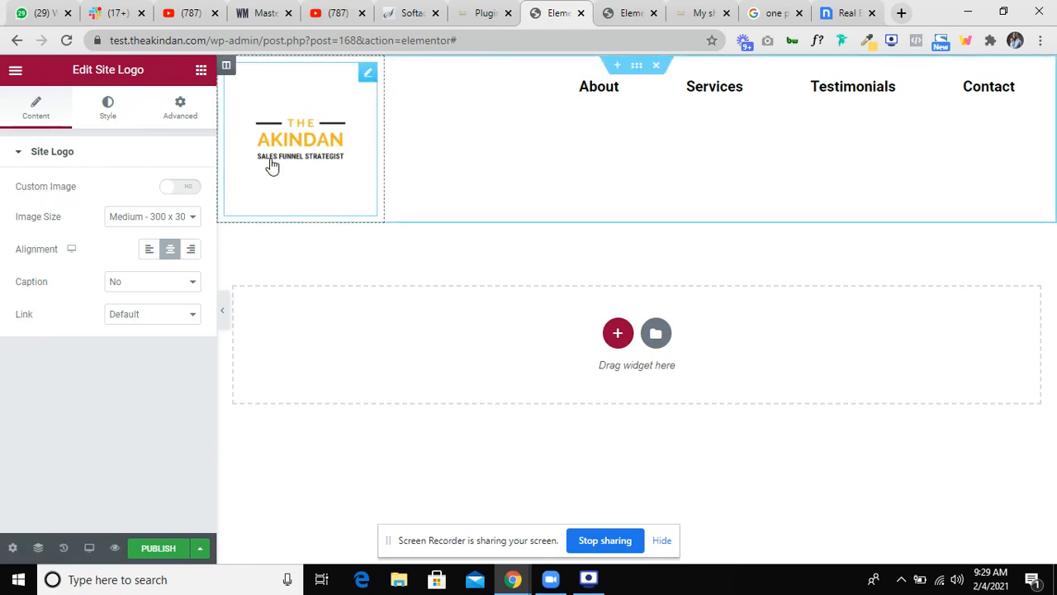
click(169, 193)
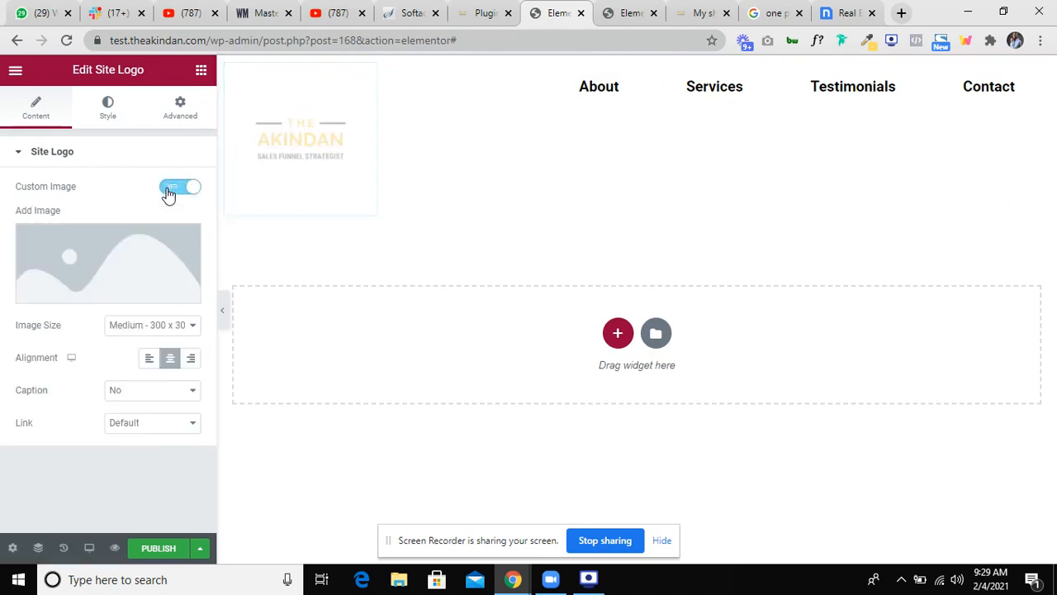
click(109, 254)
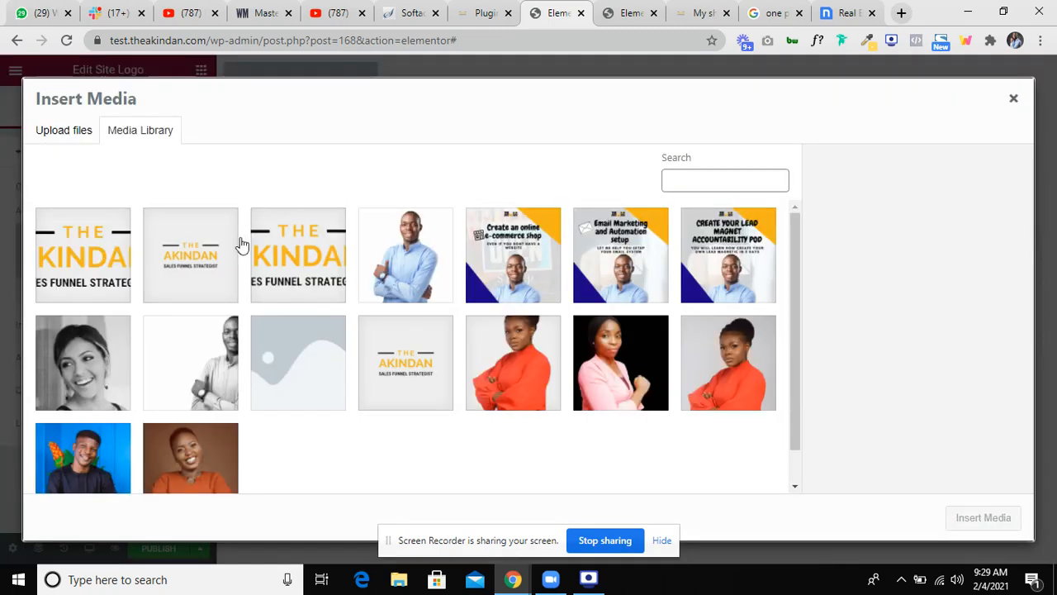
click(73, 266)
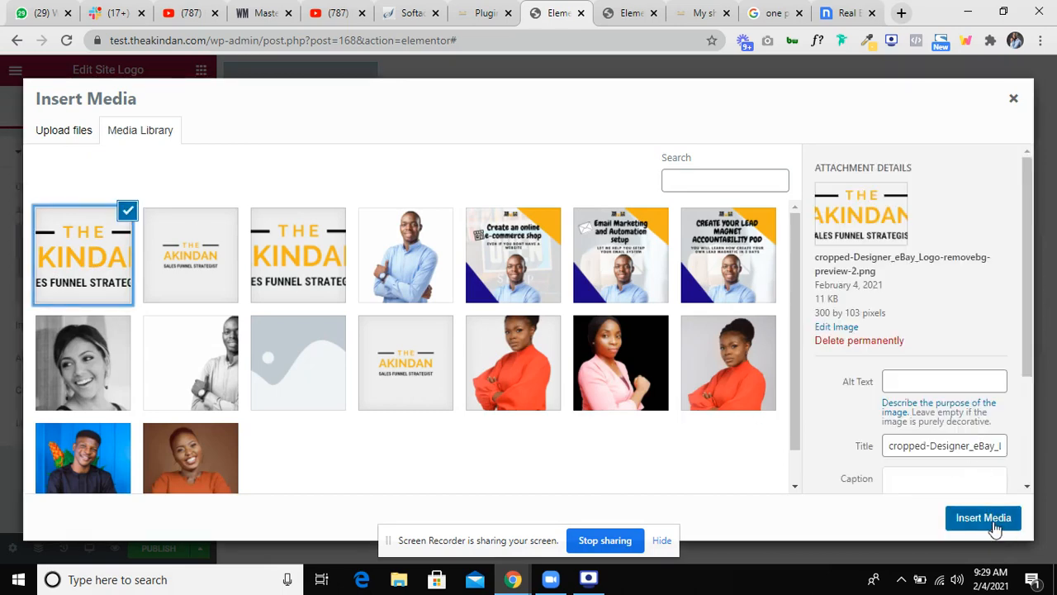
click(983, 518)
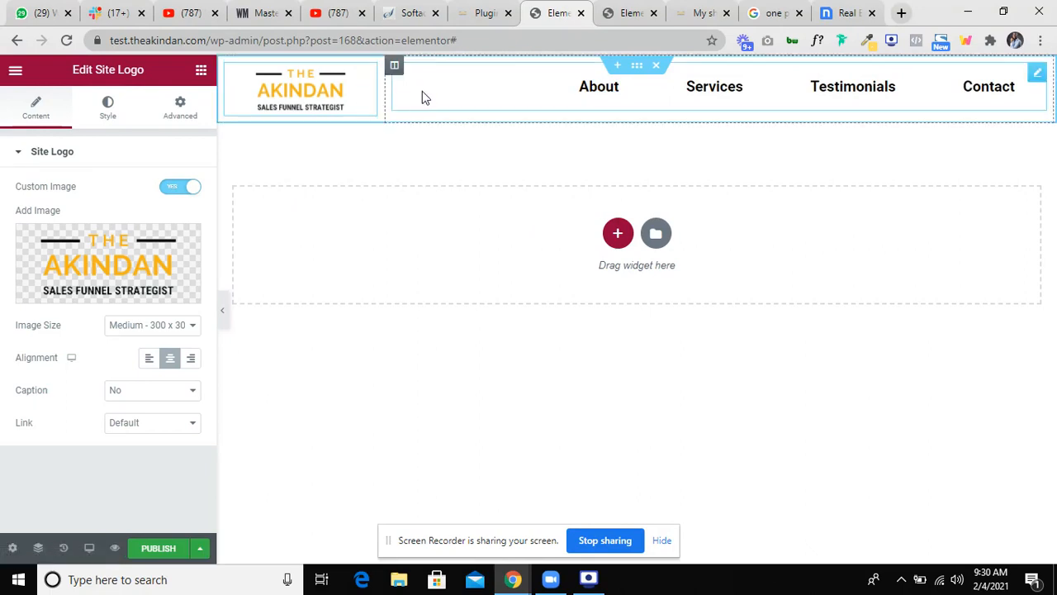
click(97, 153)
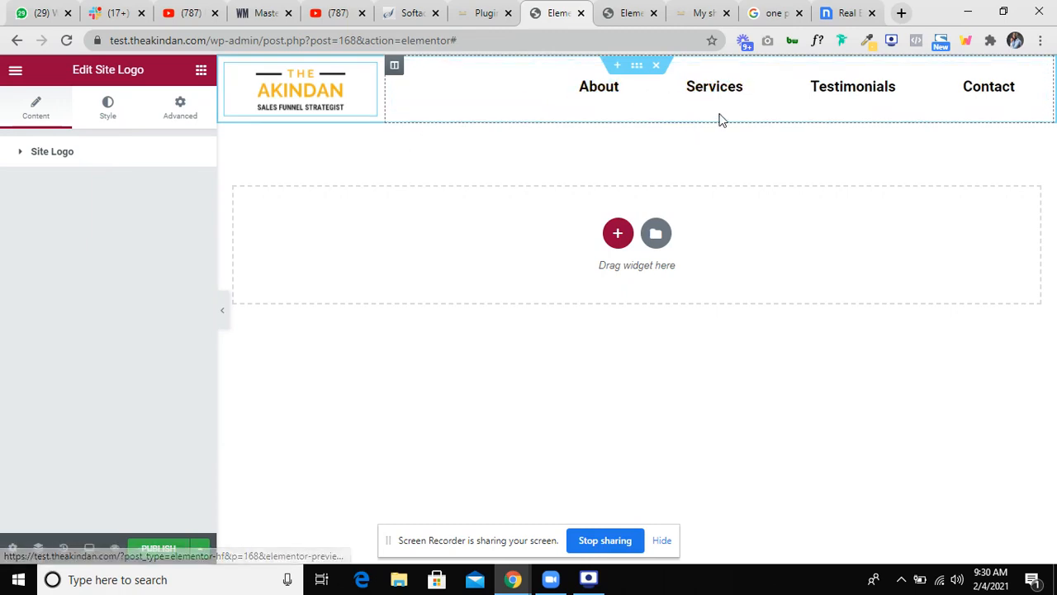
Give the header section a classic background with the color white, #FFFFFF.
click(638, 67)
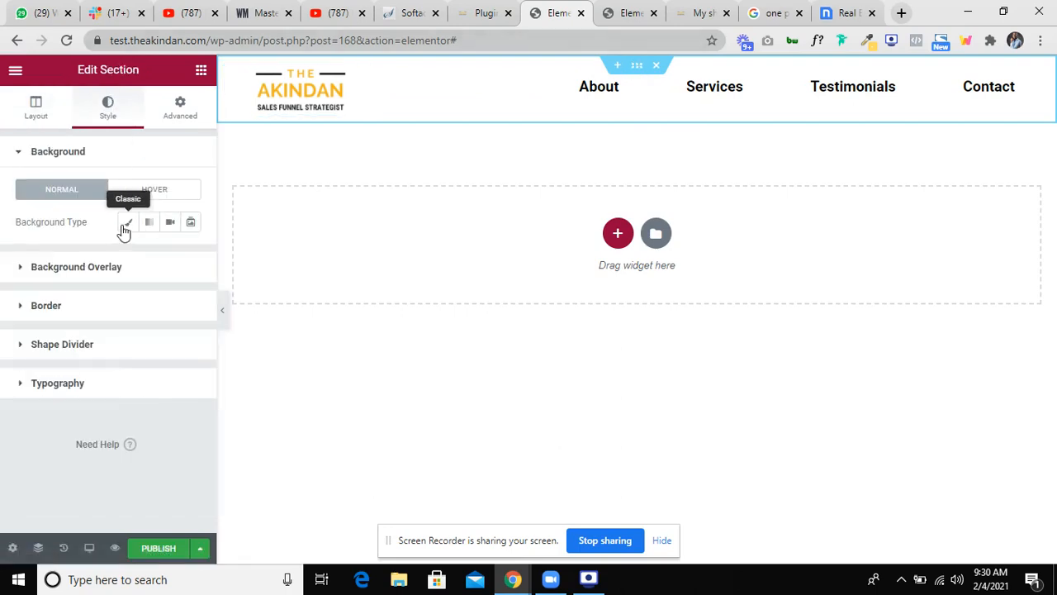
click(125, 225)
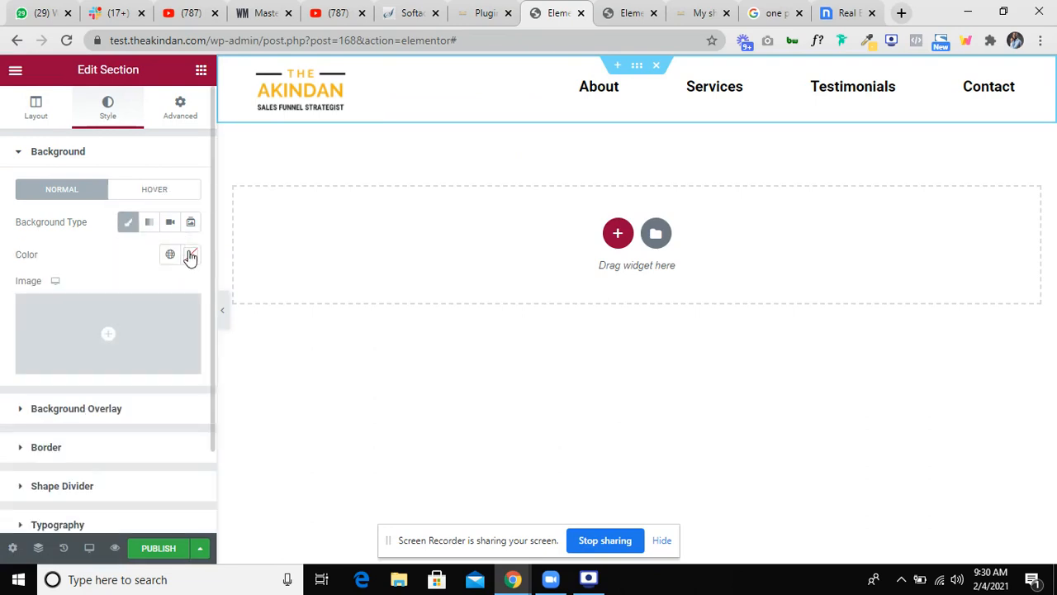
click(190, 256)
click(125, 321)
drag(125, 321, 95, 299)
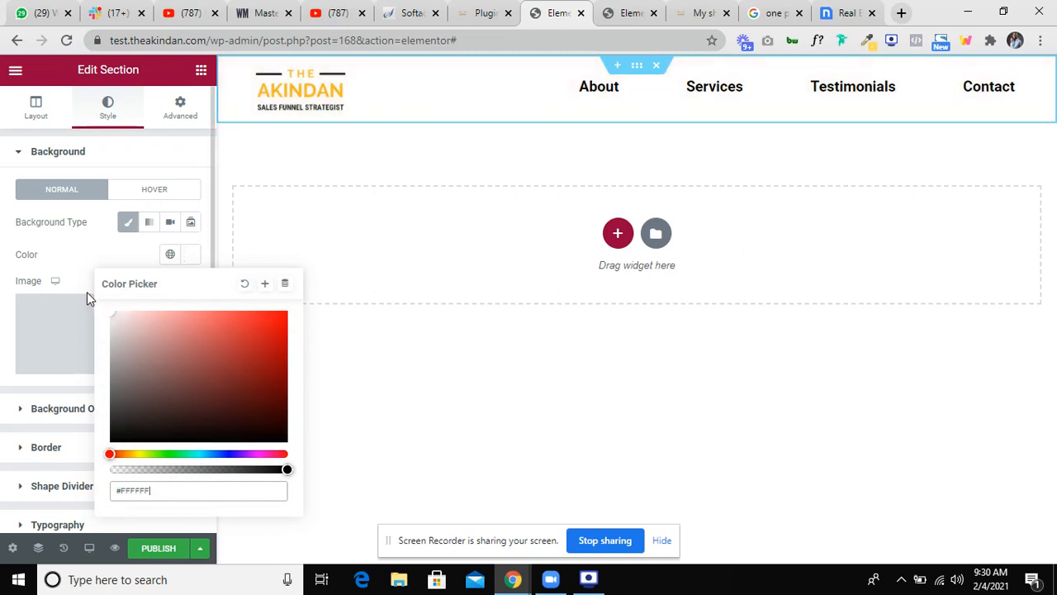
click(168, 490)
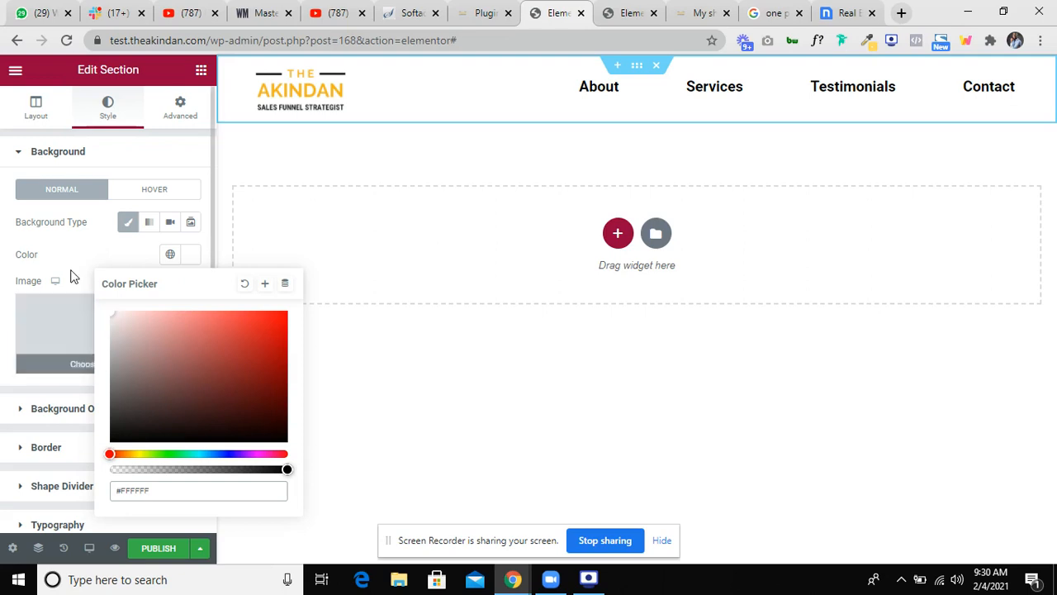
click(76, 260)
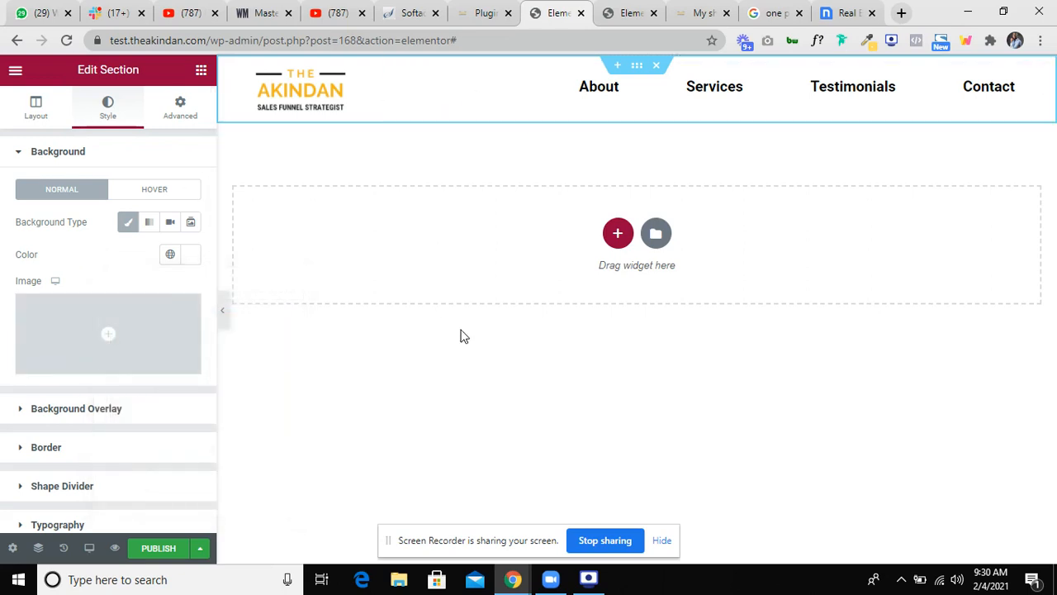
Publish the header and open the live site in a new browser tab from the WordPress dashboard to check it.
click(149, 550)
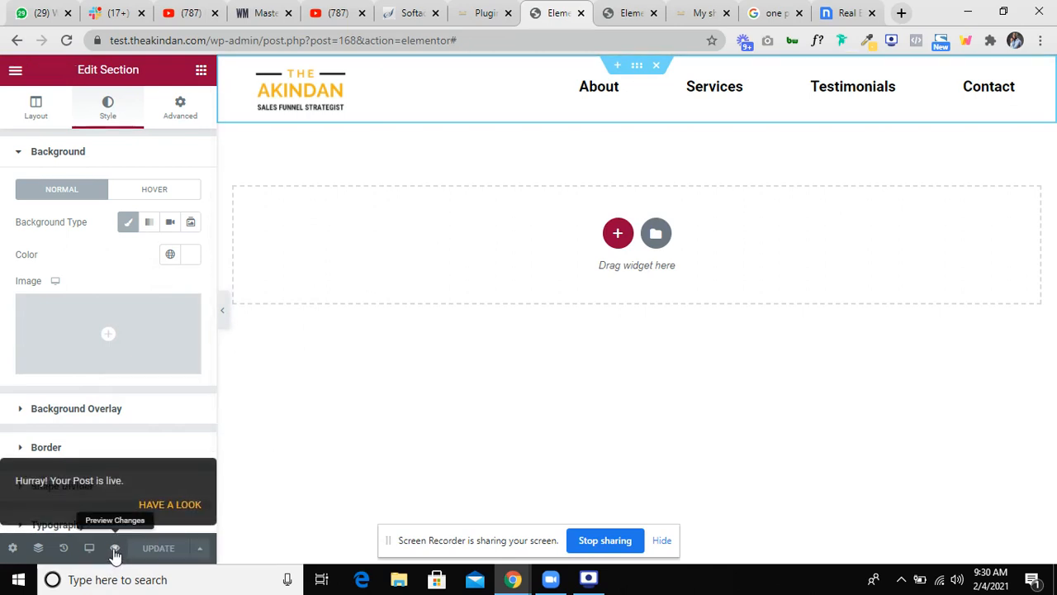
click(482, 14)
mouse_move(56, 74)
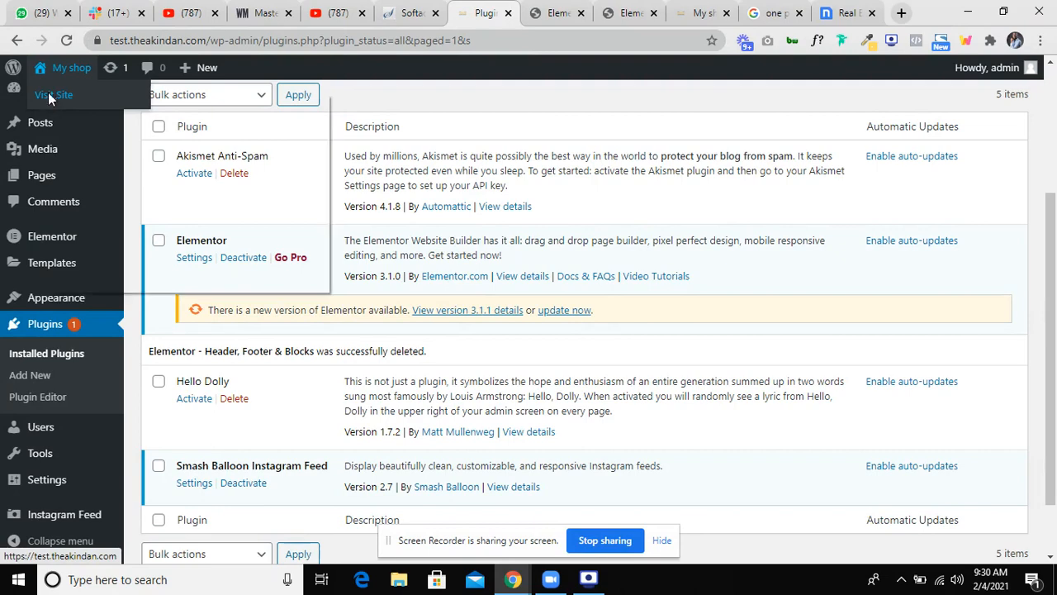
right_click(50, 99)
click(90, 105)
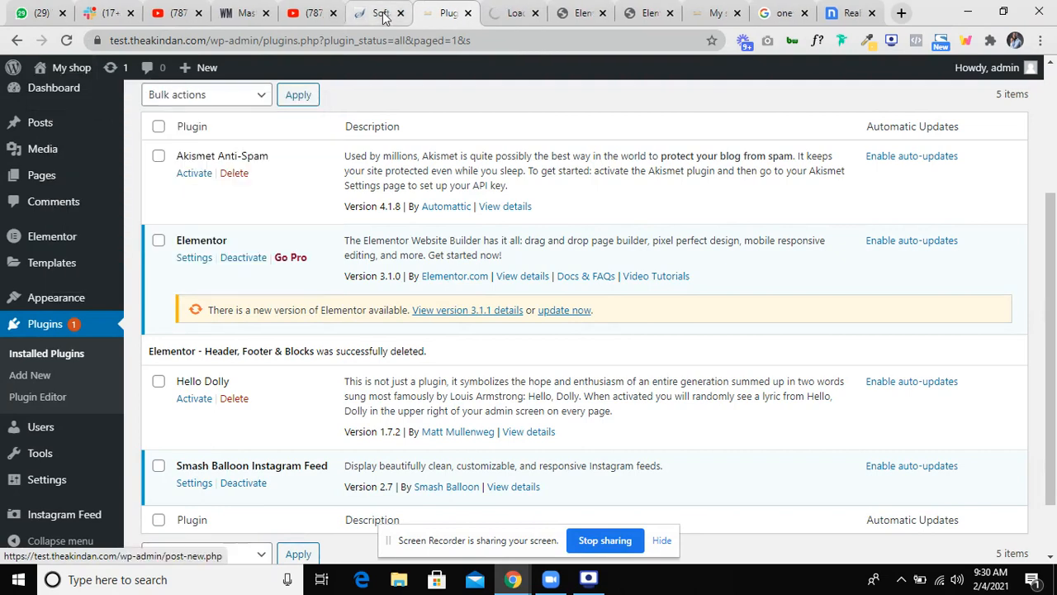
click(506, 15)
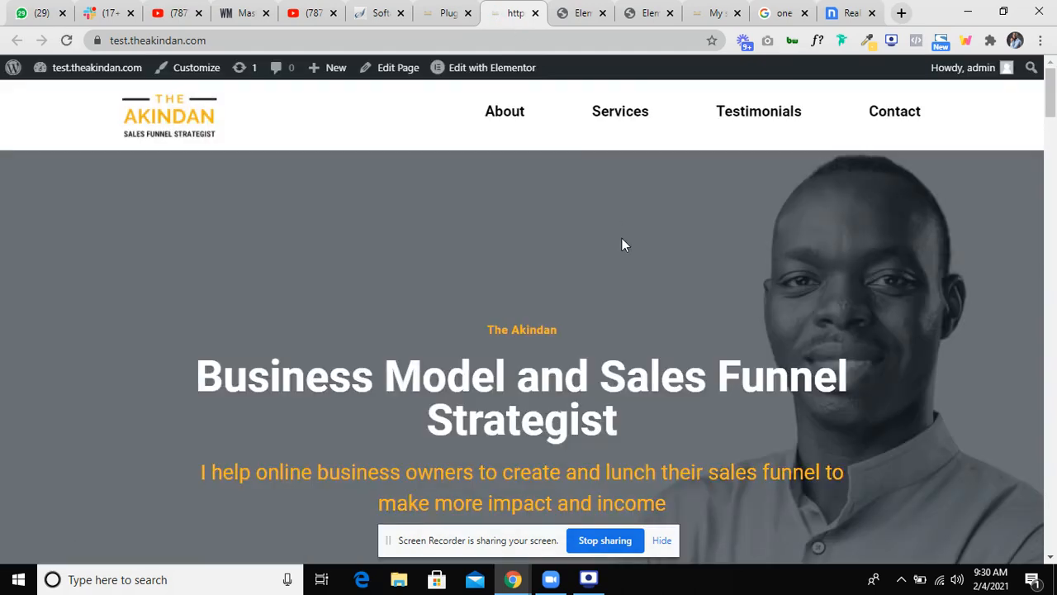
Test the About and Testimonials links in the live site's header menu, returning to the page top after each.
scroll(622, 245, down, 2)
scroll(621, 244, up, 2)
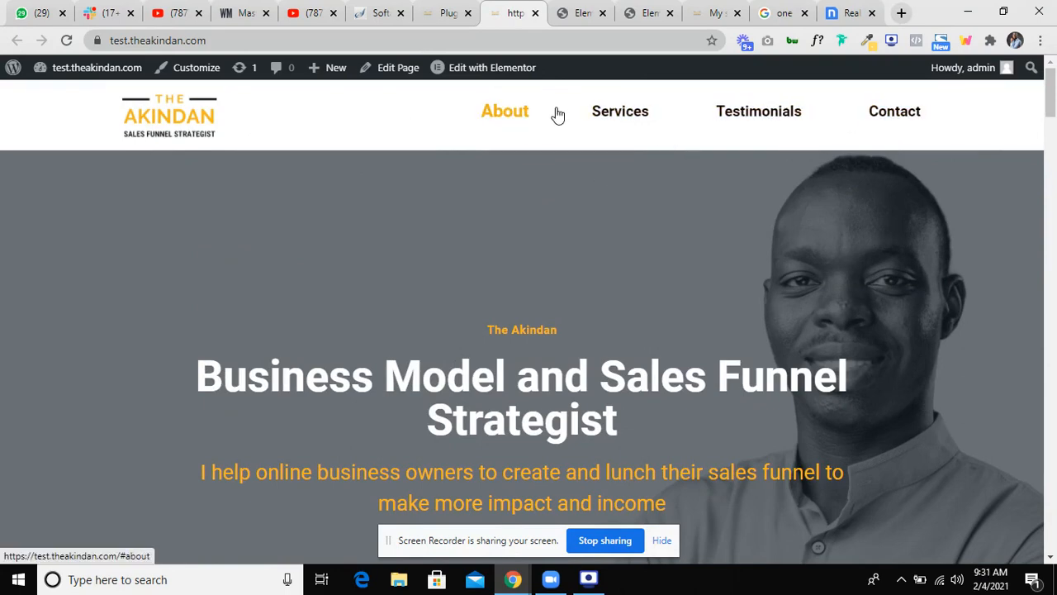
click(505, 115)
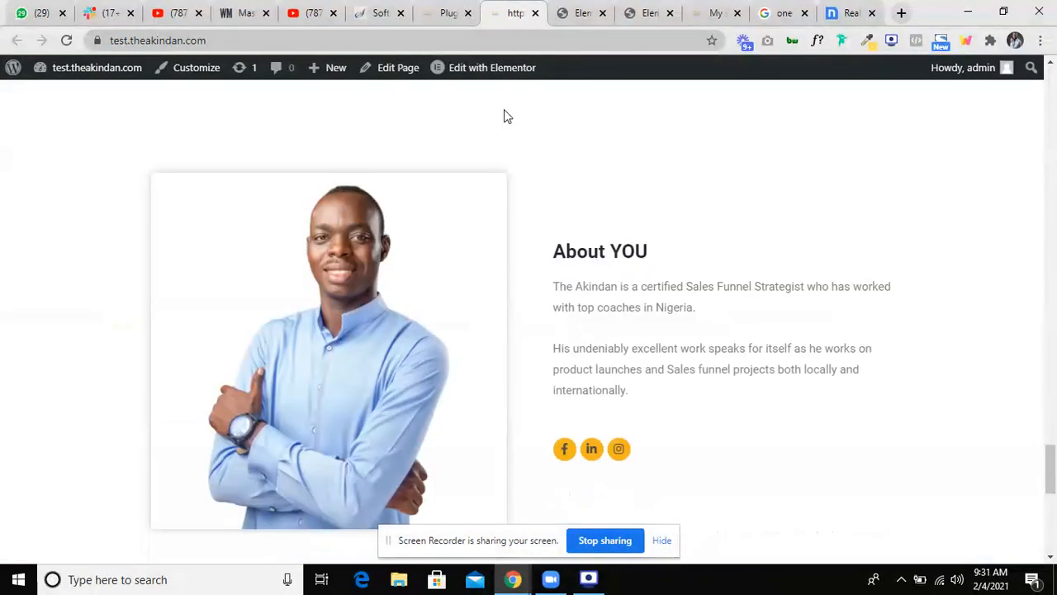
drag(1053, 447, 1020, 62)
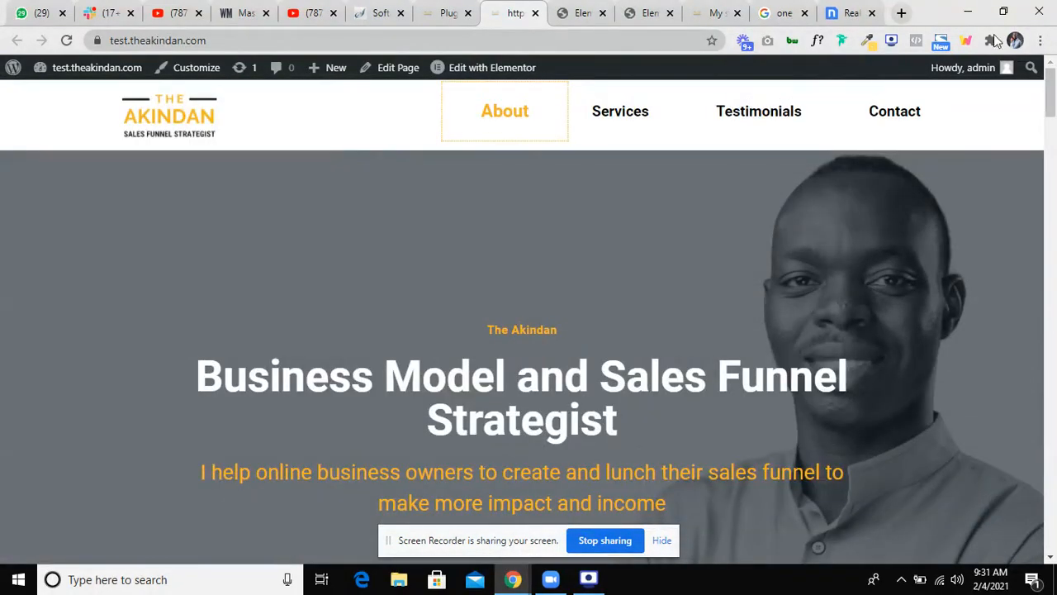
click(771, 110)
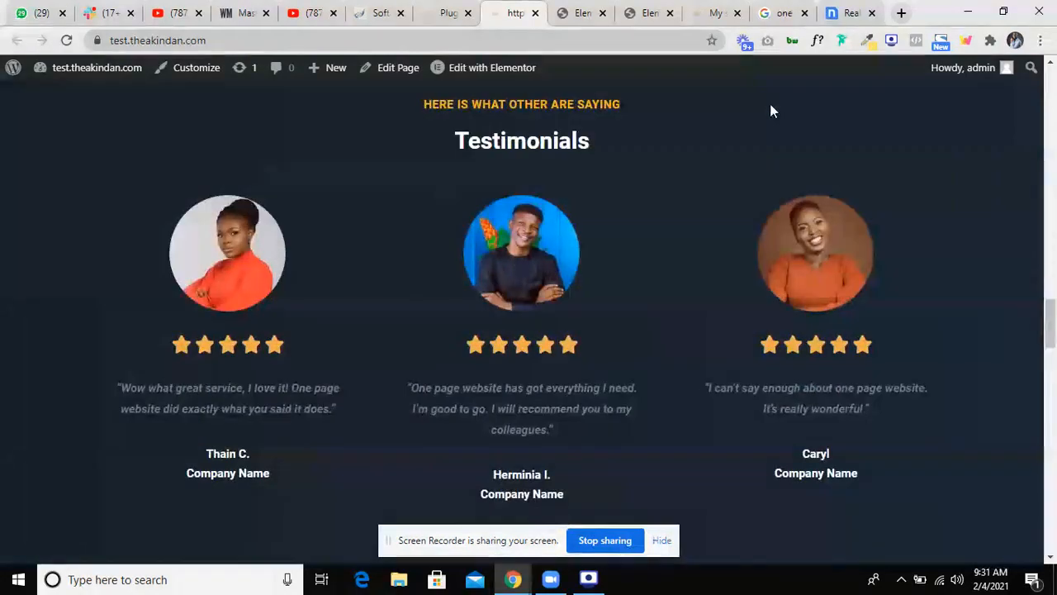
drag(1051, 334, 1050, 79)
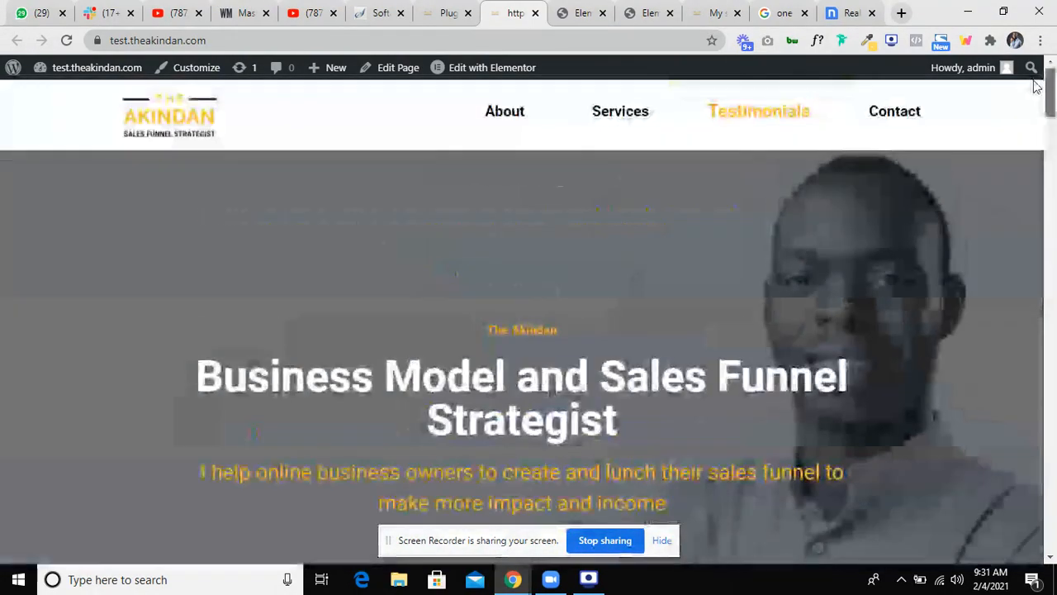
Test the header's Contact link and the contact section's WhatsApp button, and return to the top of the live homepage.
click(913, 119)
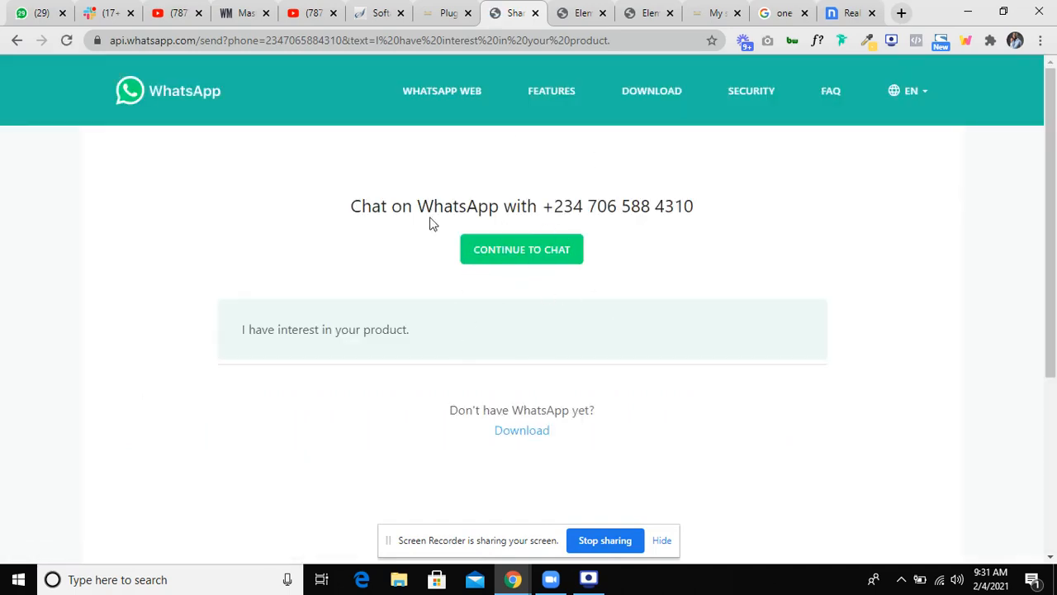
click(17, 41)
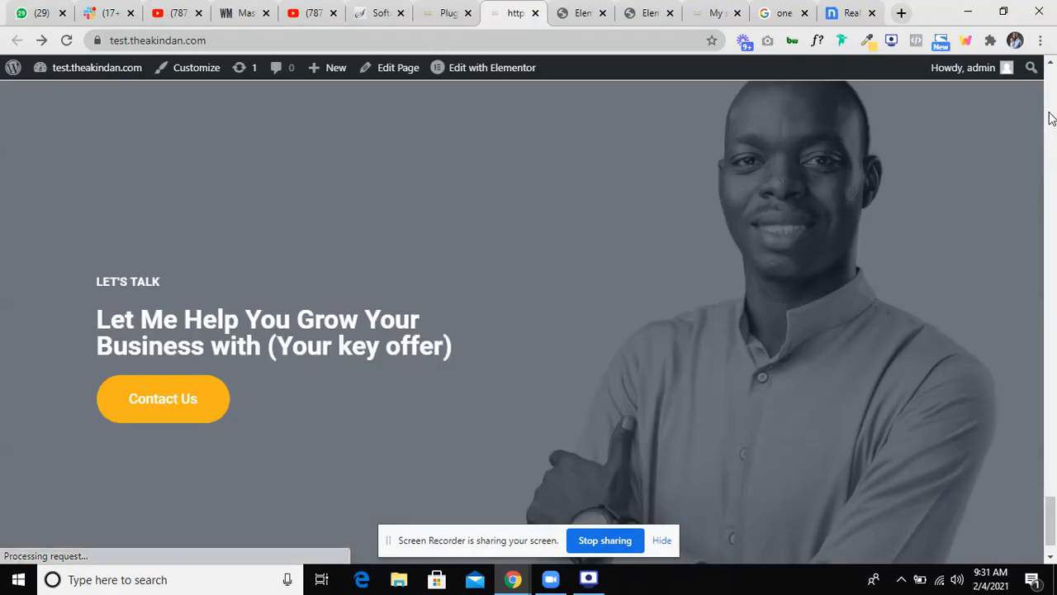
drag(1052, 118, 1044, 79)
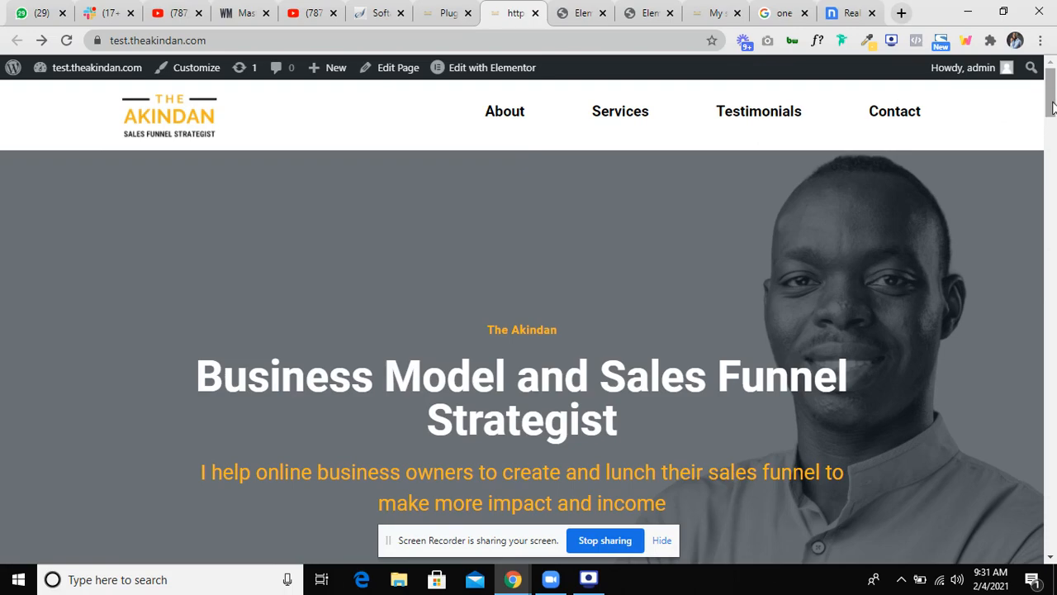
drag(1052, 107, 1052, 160)
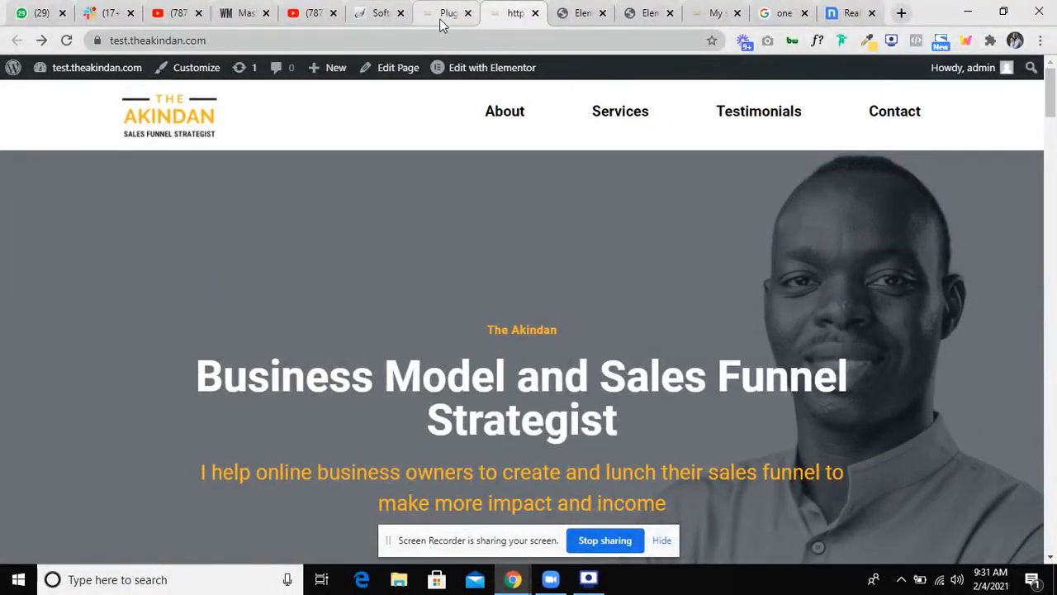
Review the installed plugins list in the WordPress dashboard and the live homepage's hero section, ending on the plugins list.
click(446, 16)
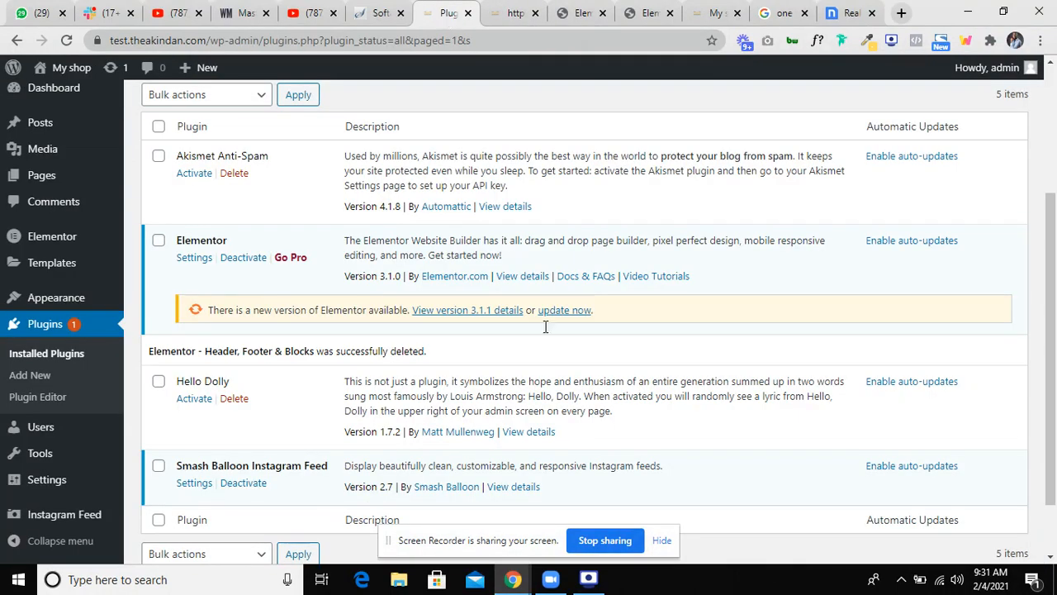
scroll(553, 361, down, 2)
scroll(553, 358, up, 5)
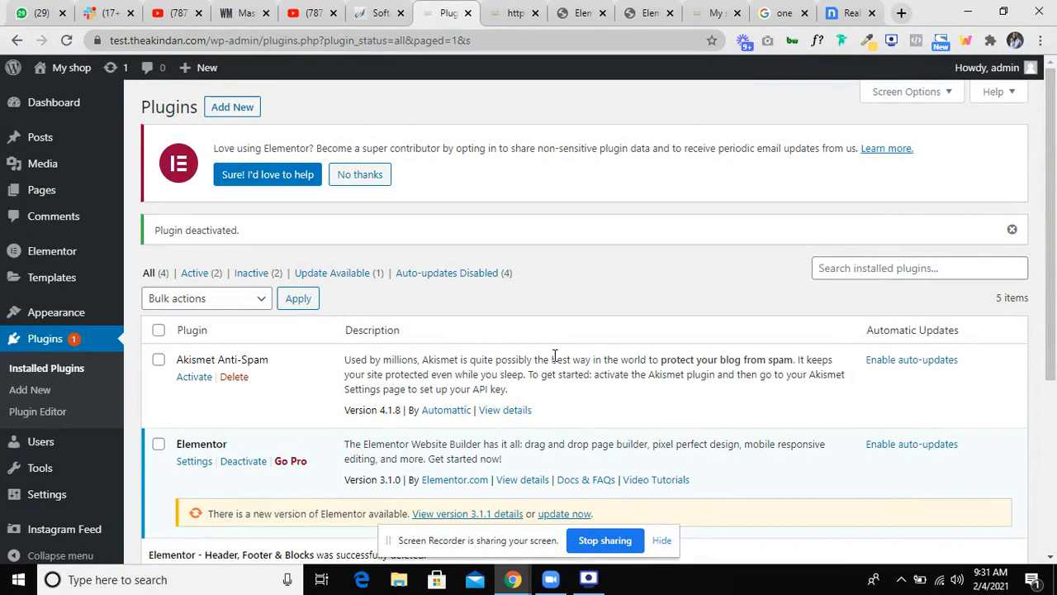
scroll(555, 358, down, 4)
scroll(555, 358, up, 4)
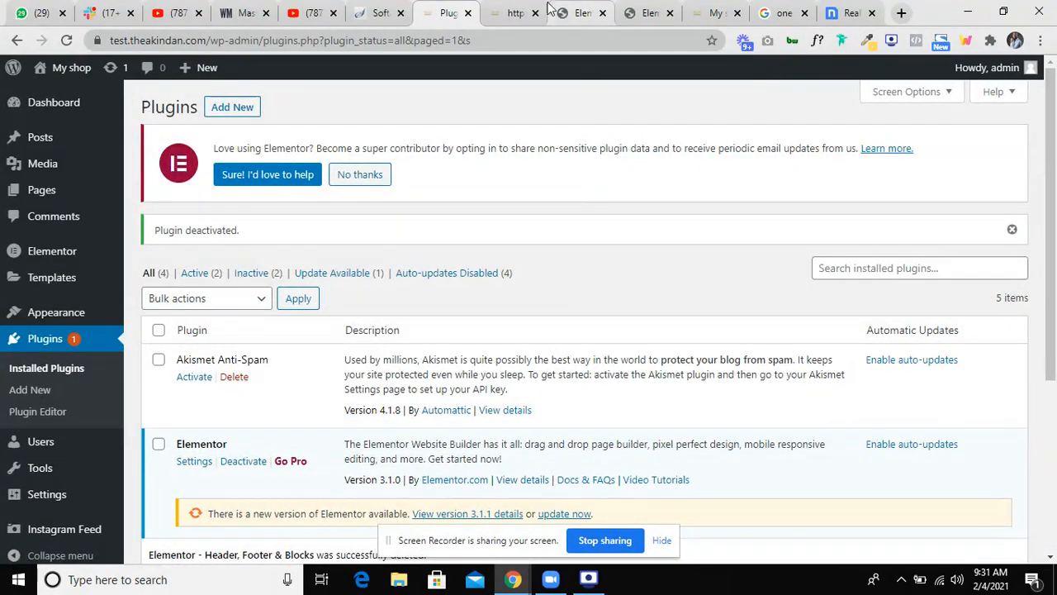
click(511, 14)
scroll(481, 292, down, 3)
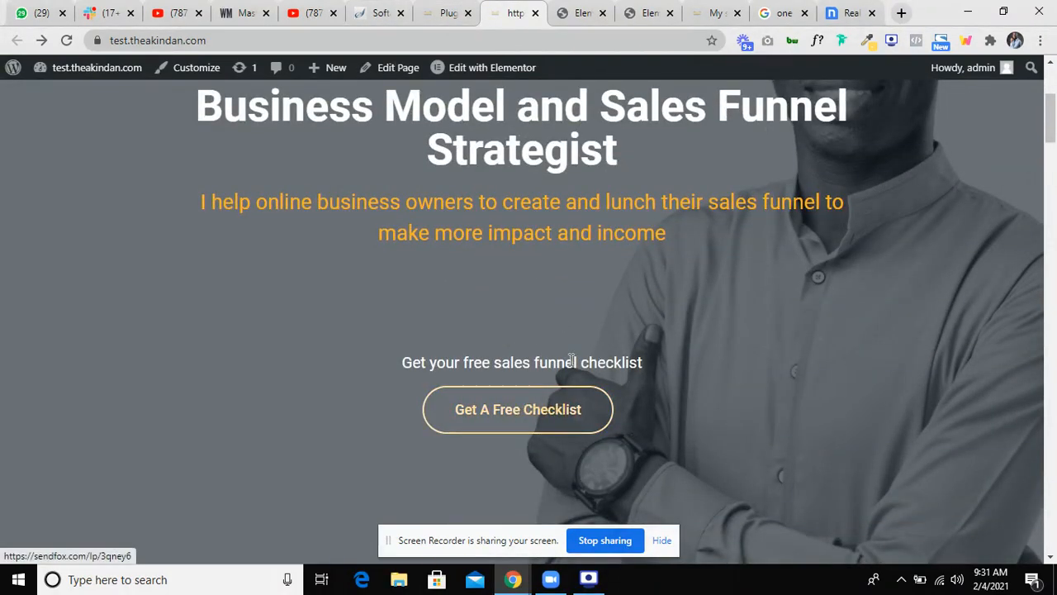
click(446, 14)
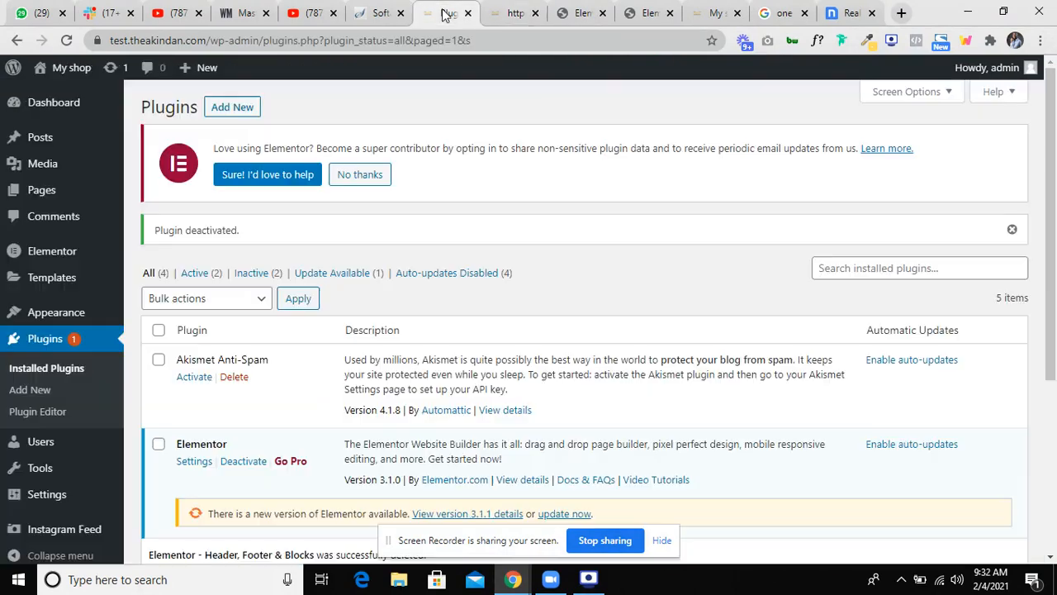